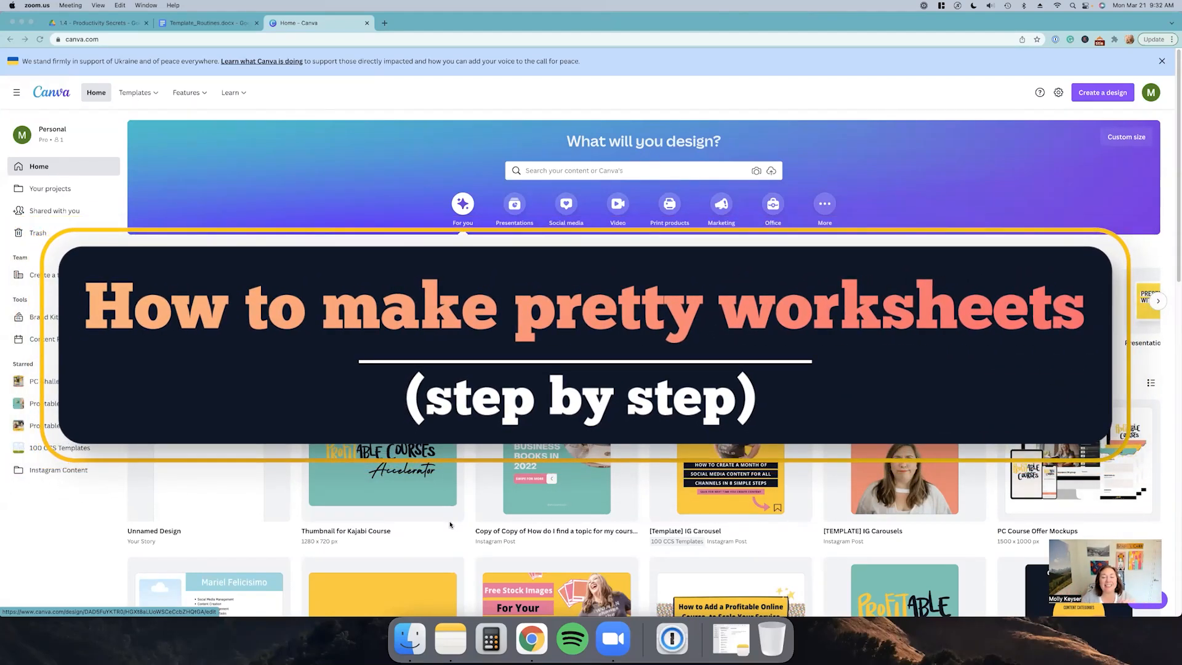
Step: In the Template_Routines document, insert an empty line above the MORNING ROUTINE heading
{"action": "left_click", "coordinate": [181, 22]}
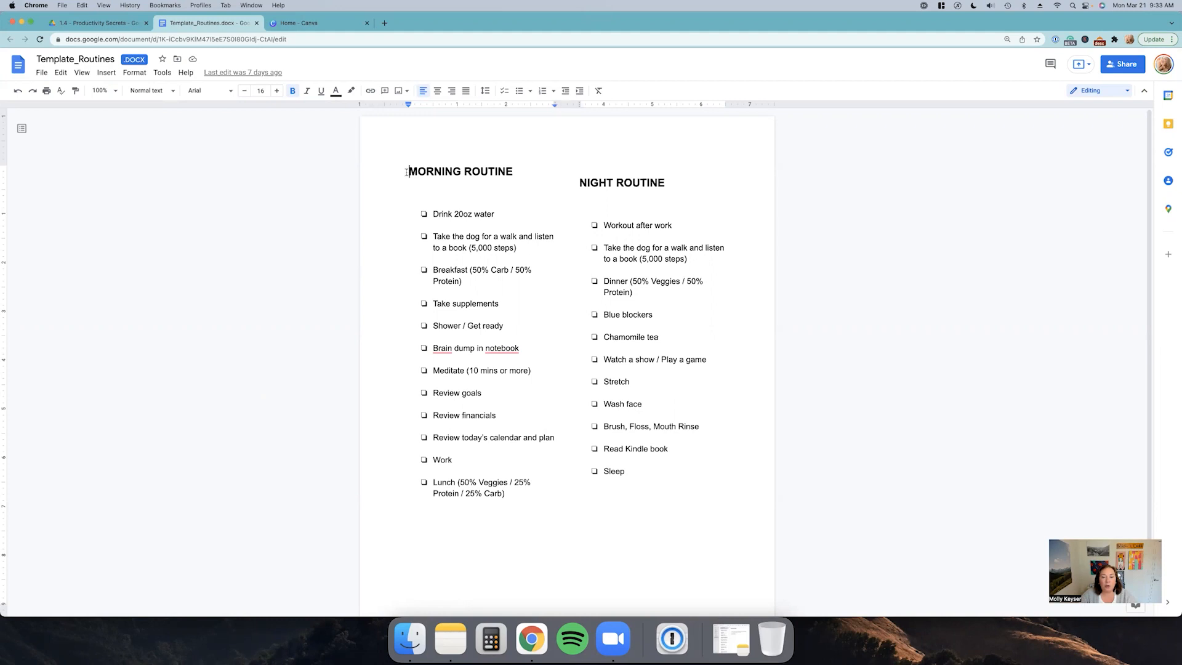
{"action": "left_click_drag", "start_coordinate": [406, 172], "coordinate": [654, 483]}
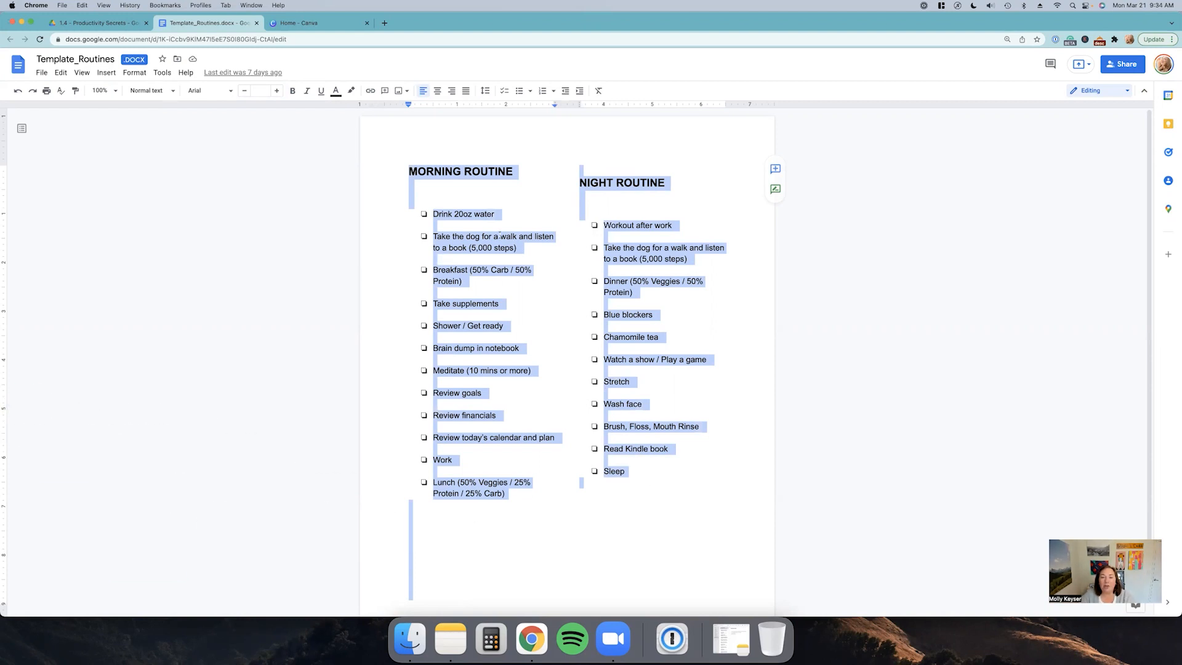
{"action": "left_click", "coordinate": [519, 174]}
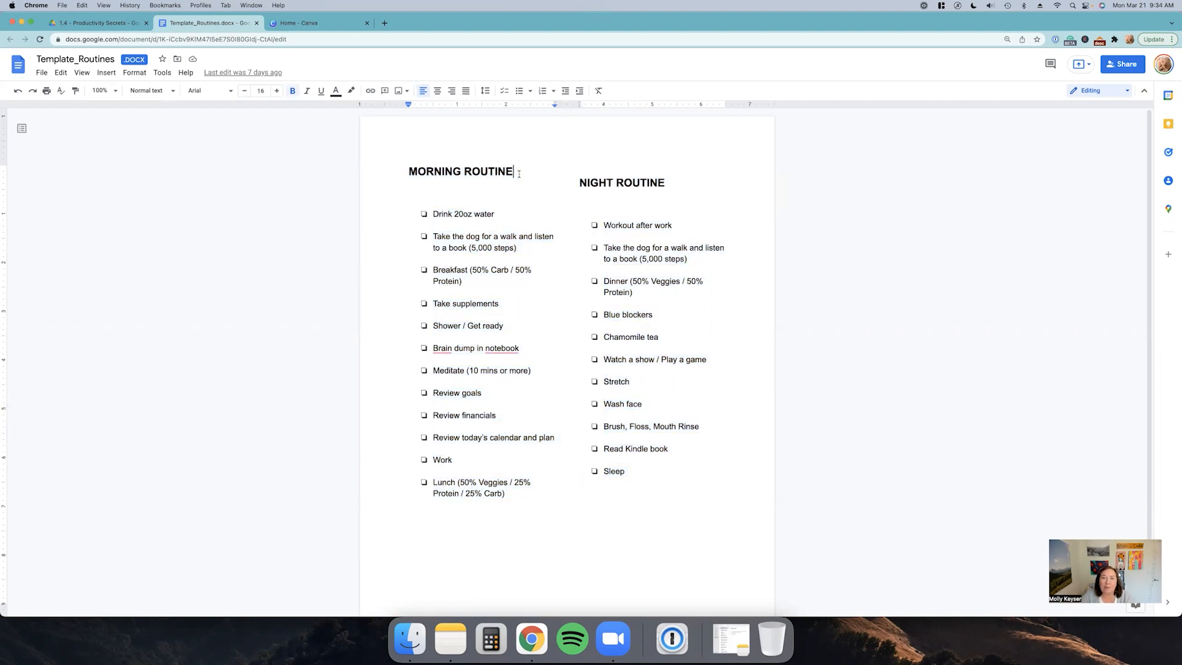
{"action": "left_click", "coordinate": [410, 172]}
{"action": "key", "text": "Return"}
{"action": "left_click", "coordinate": [421, 156]}
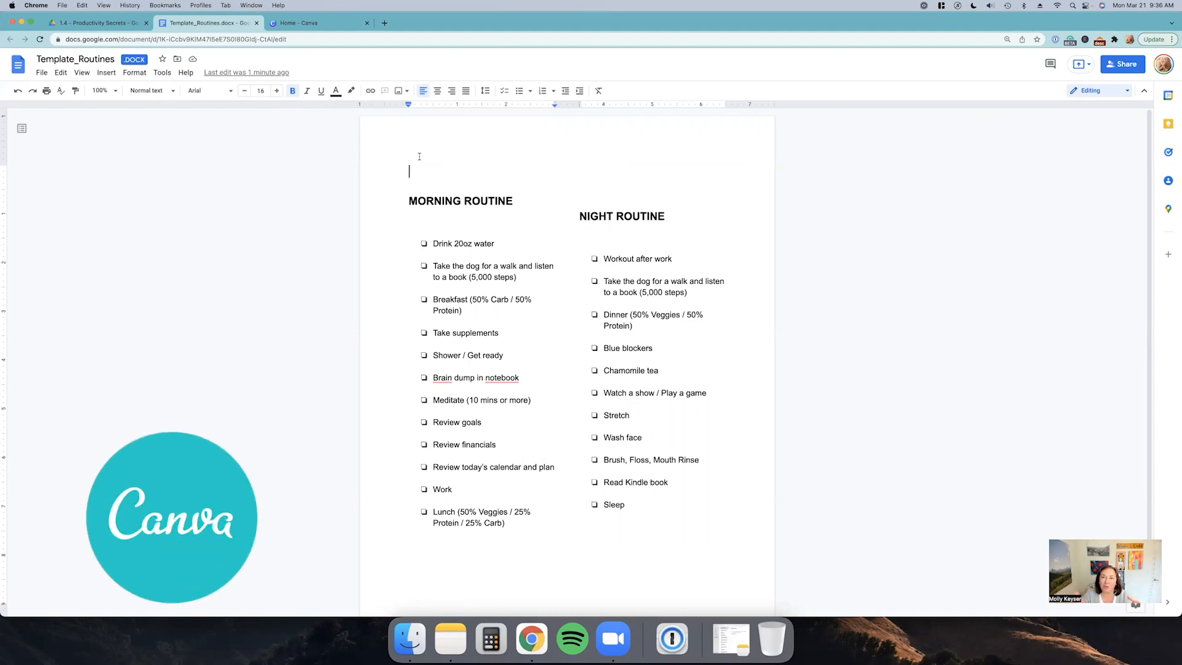
Step: Switch to the Canva tab and create a new design using the Worksheet size
{"action": "left_click", "coordinate": [339, 22]}
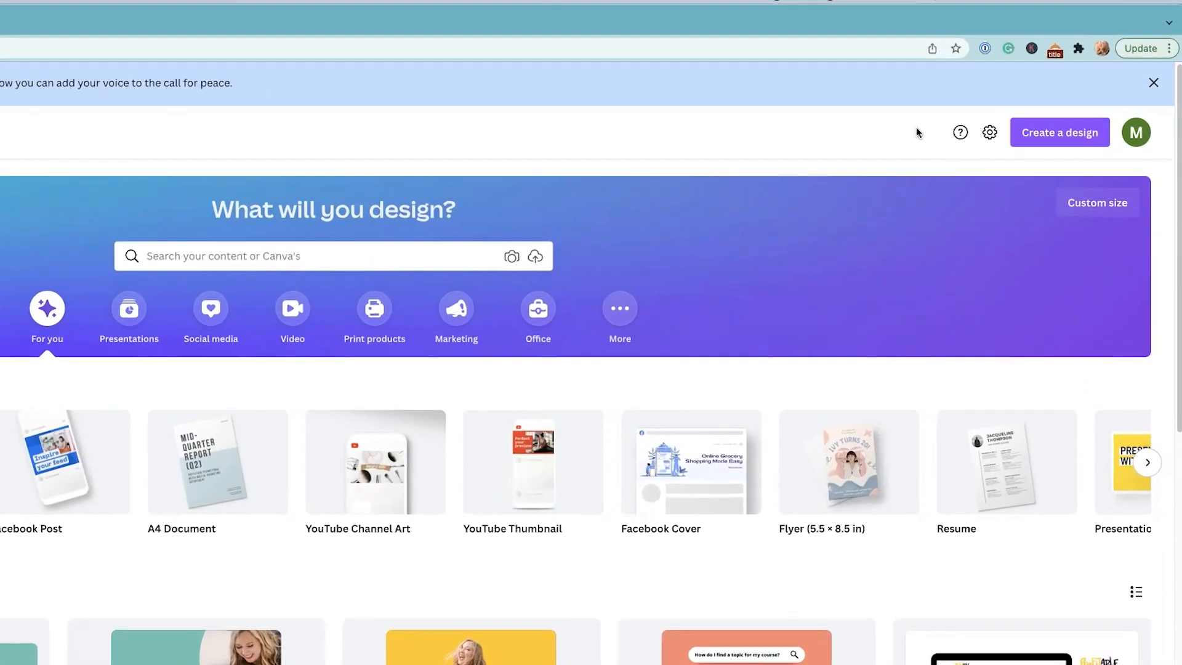
{"action": "left_click", "coordinate": [1101, 94]}
{"action": "type", "text": "worksheet"}
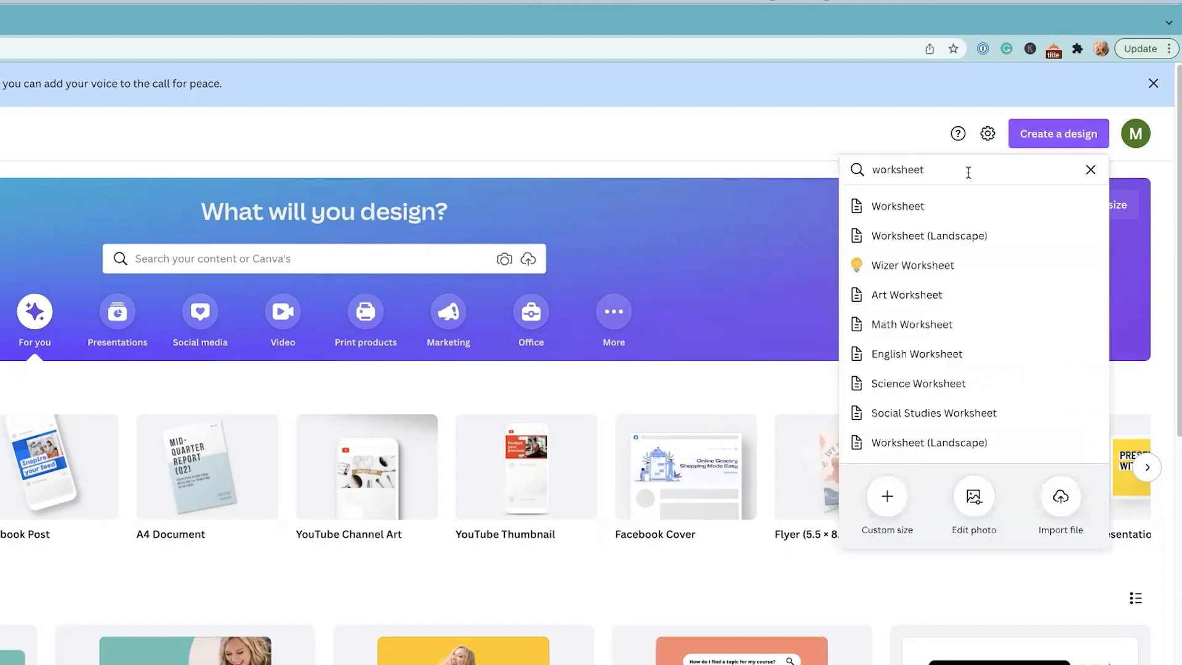
{"action": "double_click", "coordinate": [970, 171]}
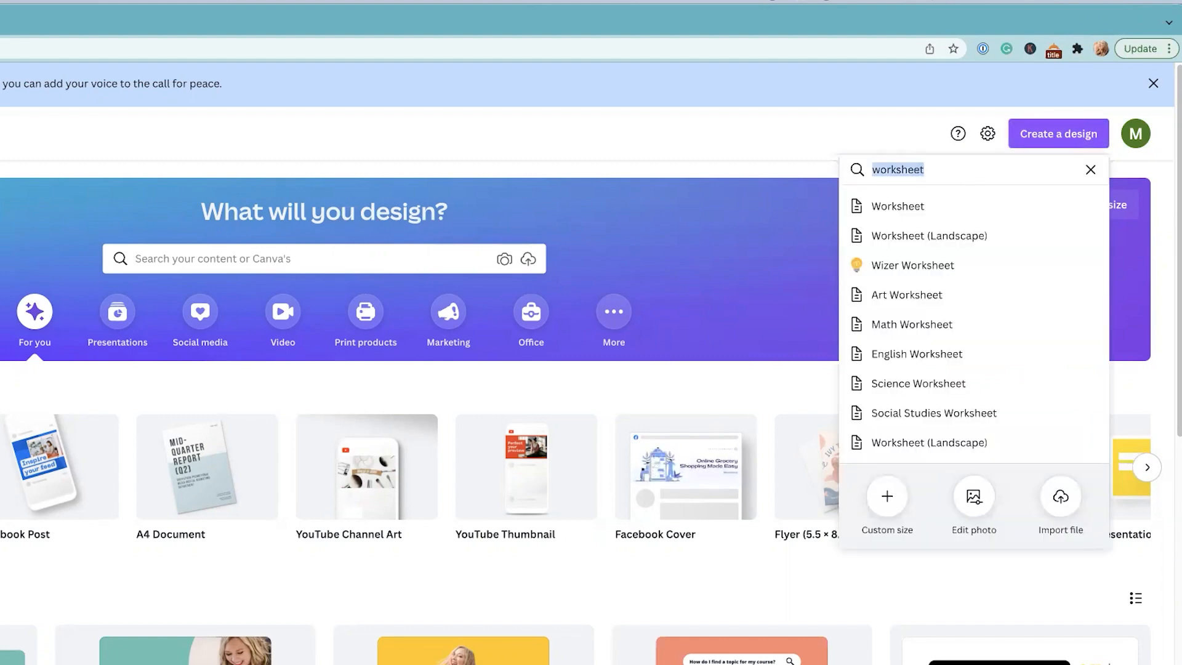
{"action": "type", "text": "worksheet"}
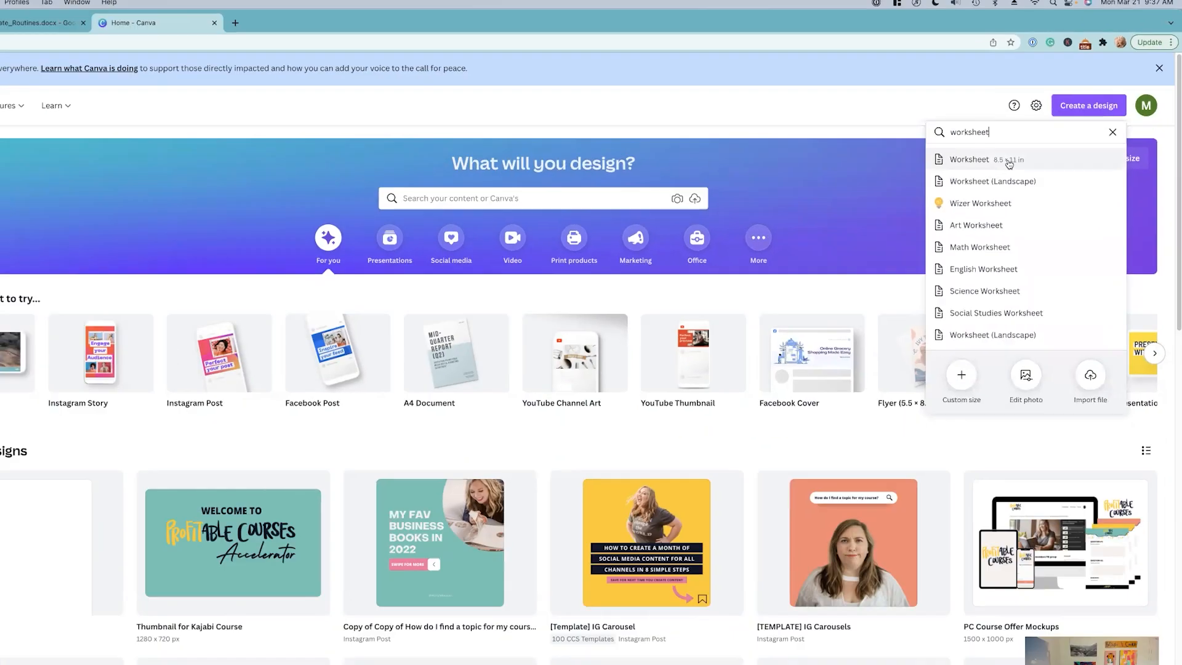
{"action": "left_click", "coordinate": [948, 209]}
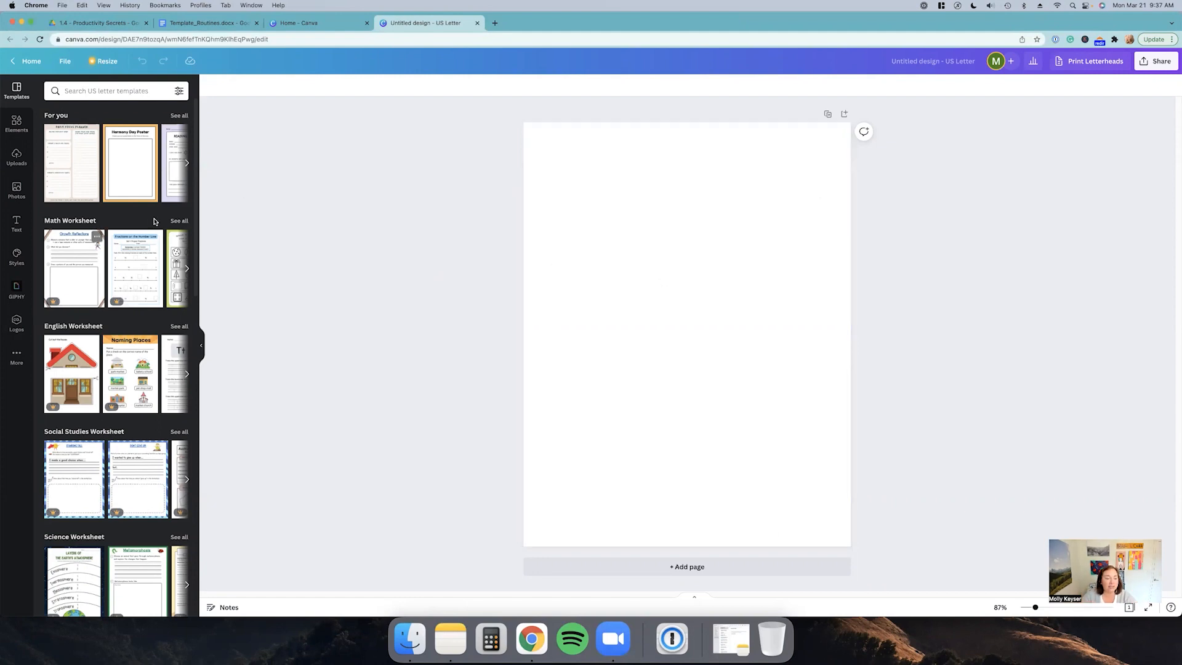
Step: Browse the worksheet templates and apply the Survey for students template from the For you collection
{"action": "scroll", "coordinate": [156, 226], "scroll_direction": "down", "scroll_amount": 10}
{"action": "scroll", "coordinate": [157, 226], "scroll_direction": "down", "scroll_amount": 5}
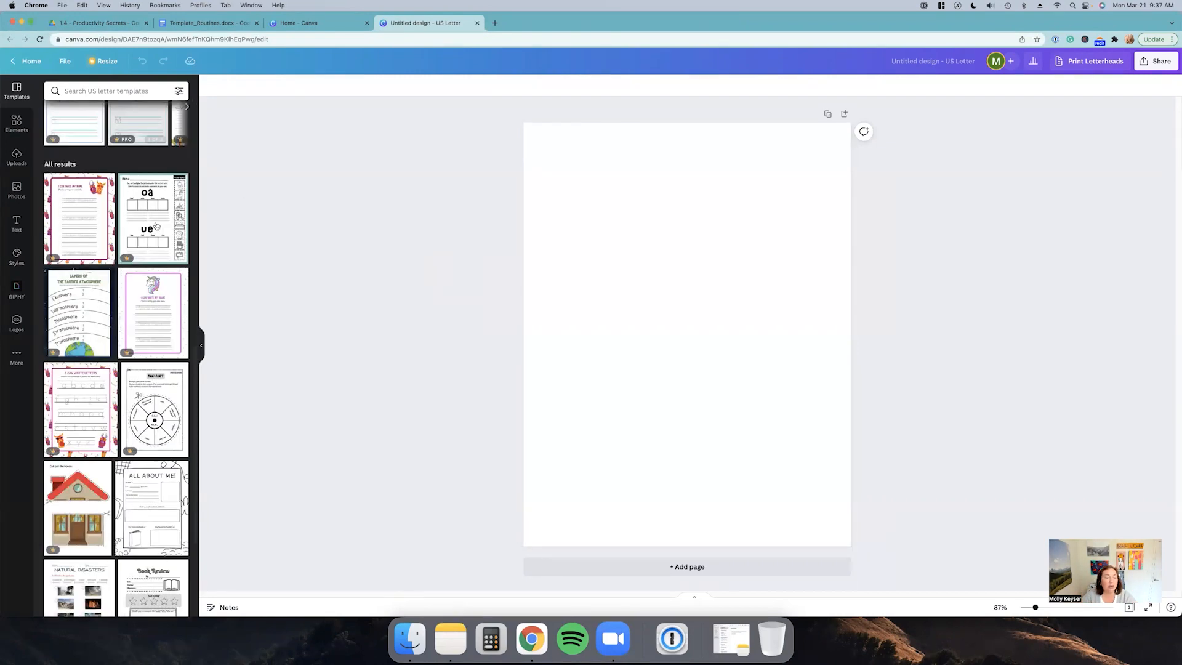
{"action": "scroll", "coordinate": [157, 226], "scroll_direction": "up", "scroll_amount": 12}
{"action": "scroll", "coordinate": [137, 212], "scroll_direction": "up", "scroll_amount": 1}
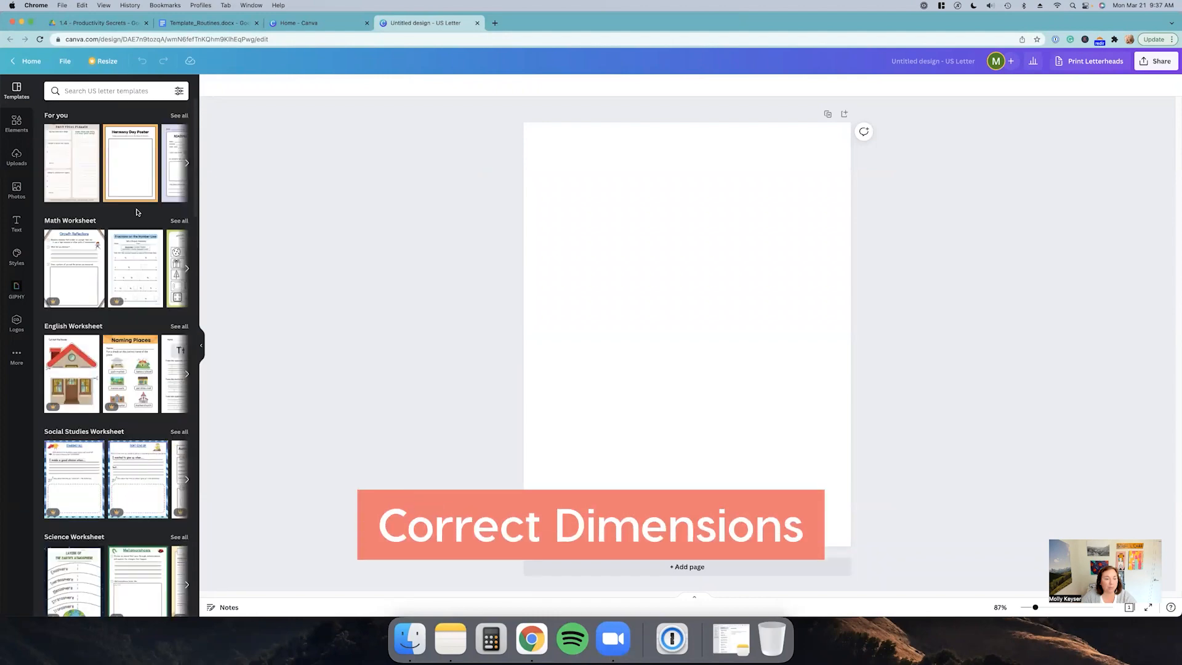
{"action": "scroll", "coordinate": [136, 213], "scroll_direction": "down", "scroll_amount": 5}
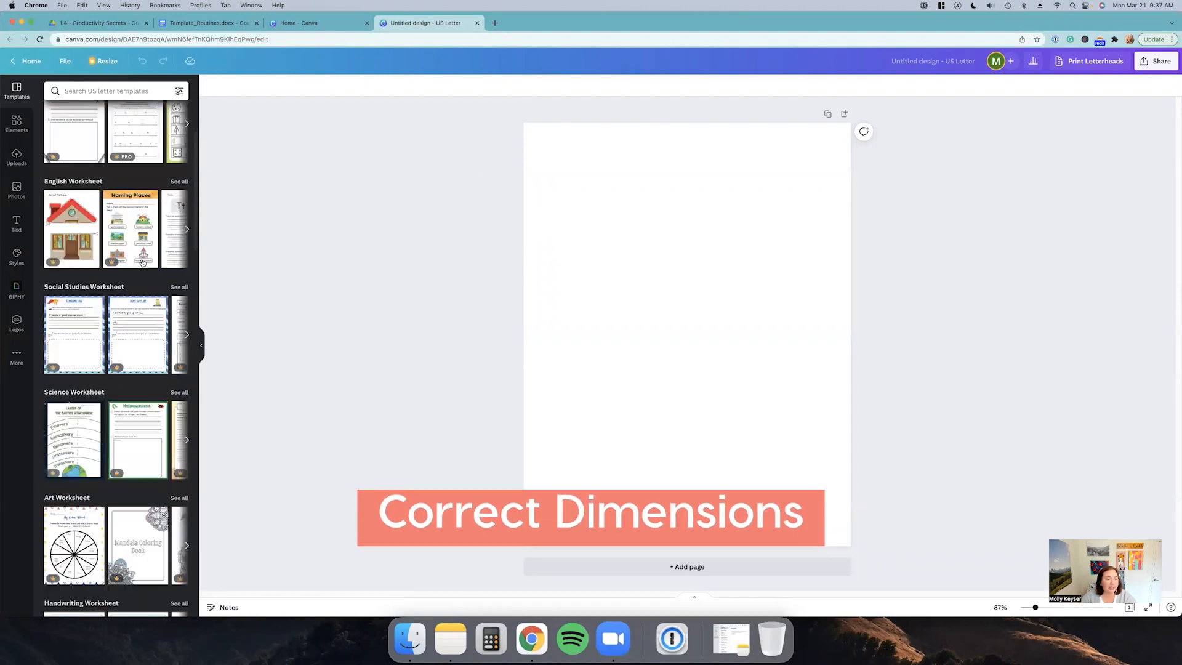
{"action": "scroll", "coordinate": [198, 286], "scroll_direction": "down", "scroll_amount": 8}
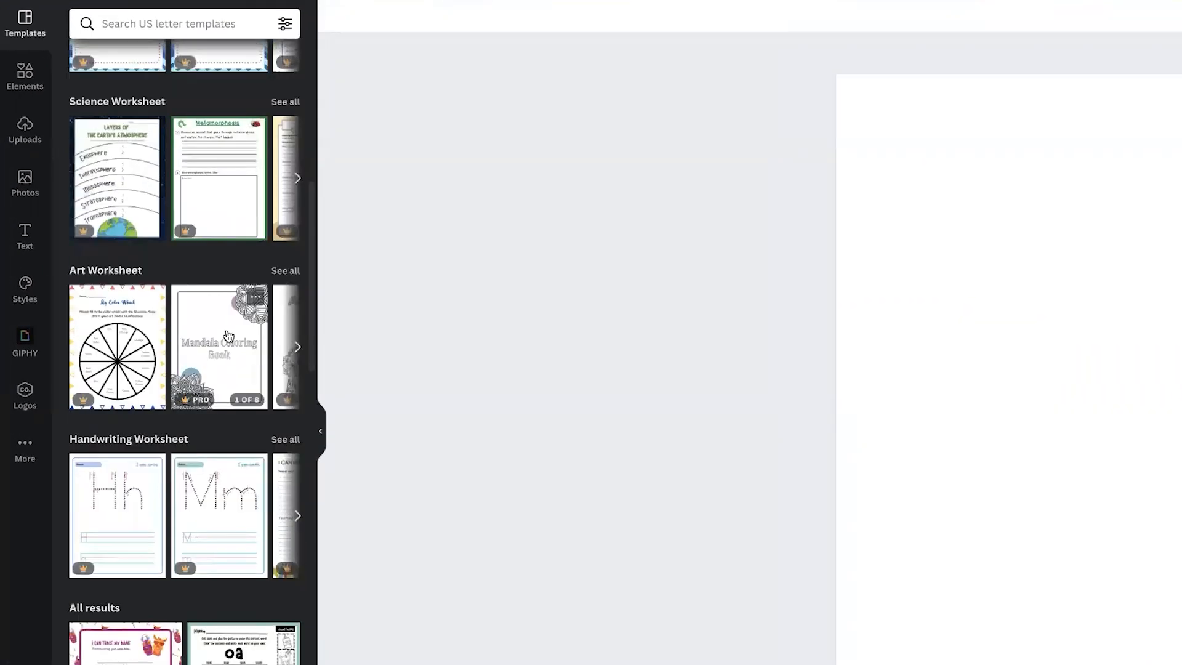
{"action": "scroll", "coordinate": [226, 334], "scroll_direction": "down", "scroll_amount": 10}
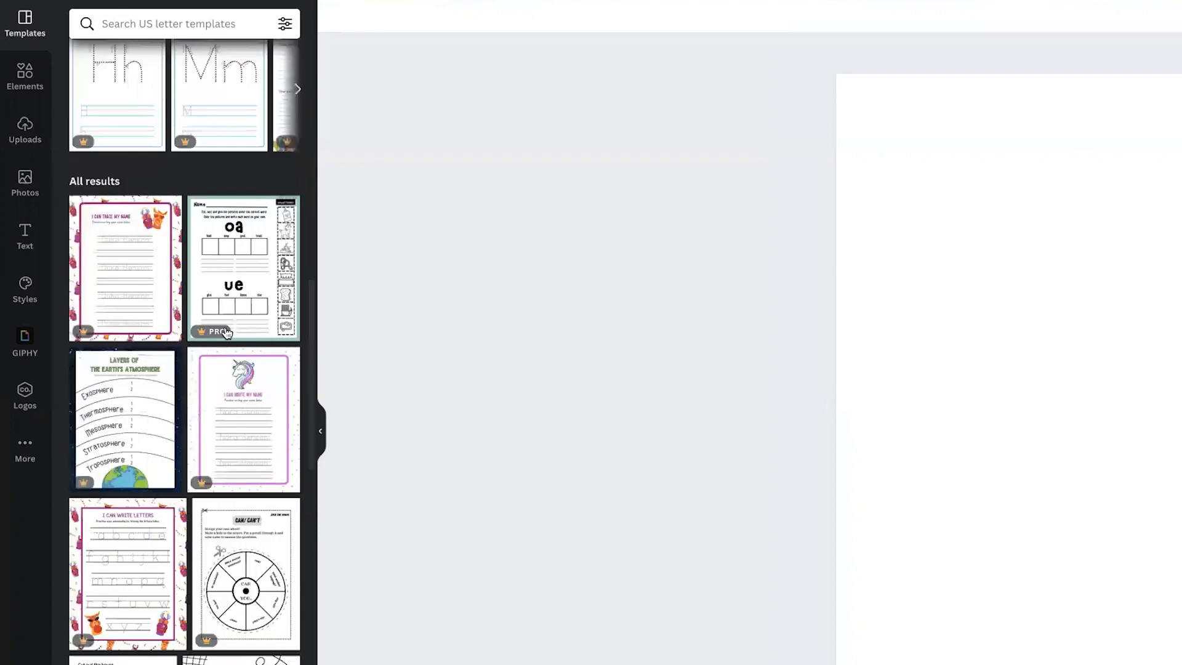
{"action": "scroll", "coordinate": [227, 333], "scroll_direction": "down", "scroll_amount": 6}
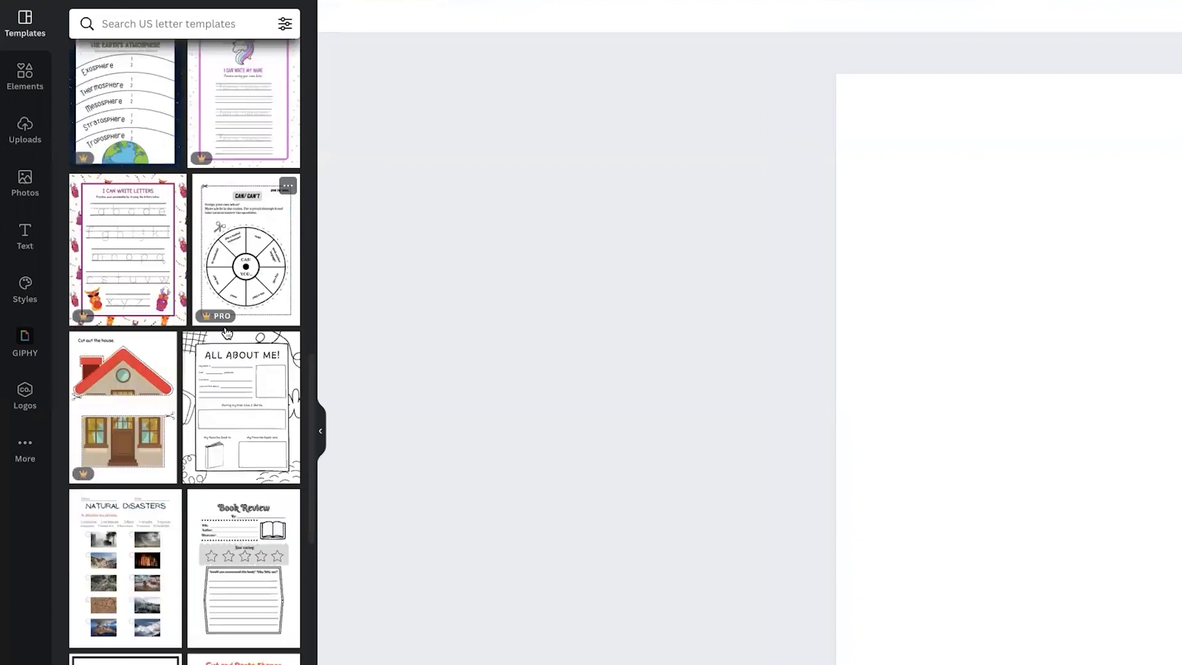
{"action": "scroll", "coordinate": [232, 318], "scroll_direction": "up", "scroll_amount": 20}
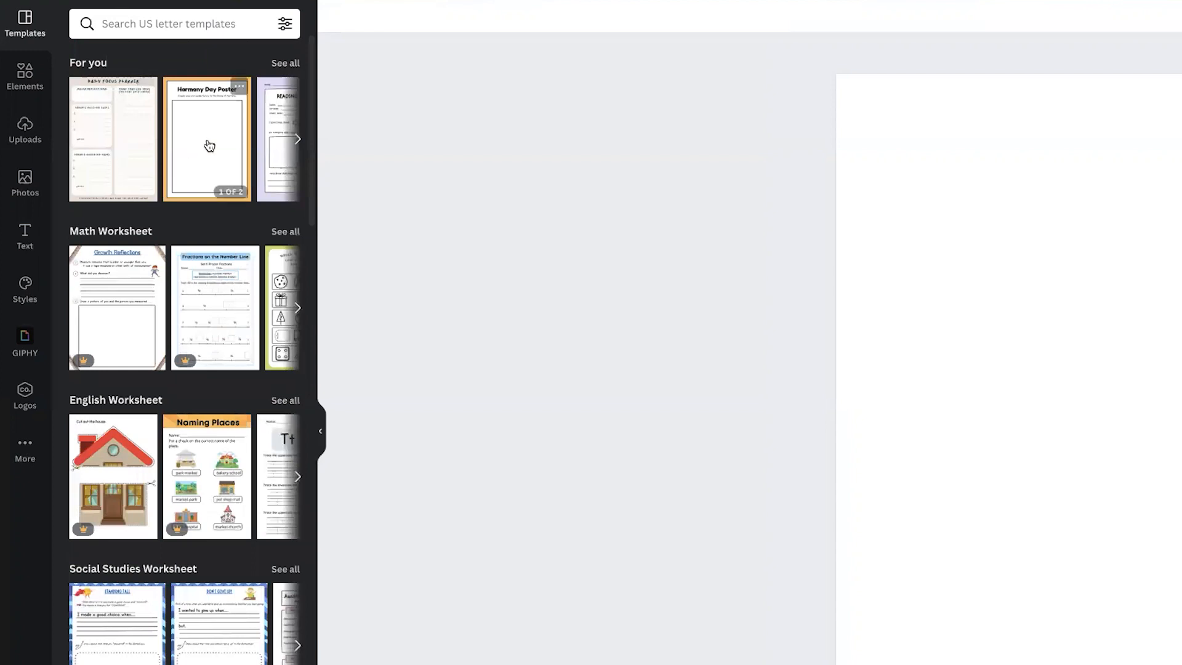
{"action": "left_click", "coordinate": [285, 64]}
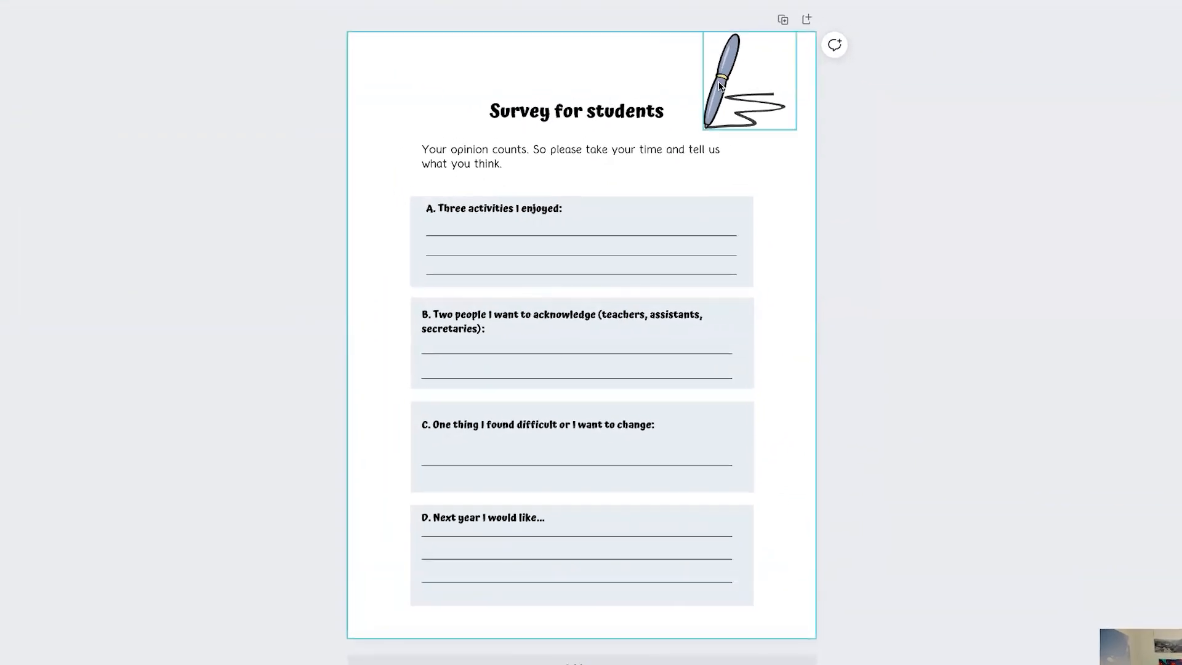
Step: Change the Survey for students title font to Open Sans Extra Bold
{"action": "left_click", "coordinate": [585, 106]}
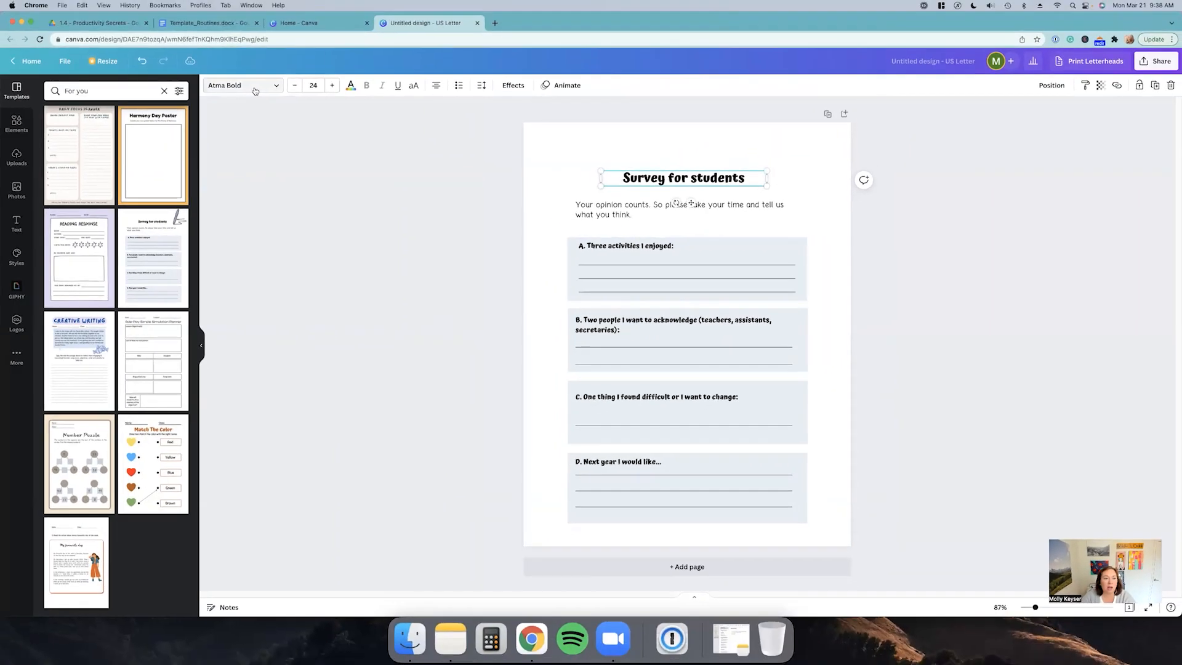
{"action": "left_click", "coordinate": [254, 86]}
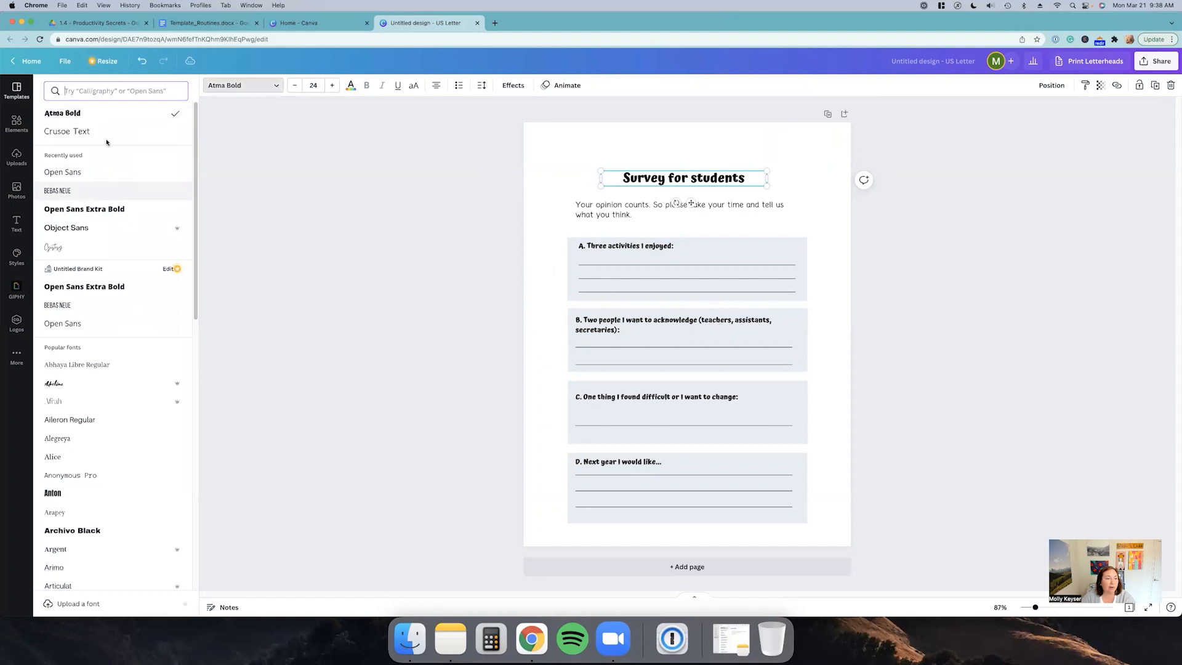
{"action": "left_click", "coordinate": [110, 210]}
{"action": "left_click", "coordinate": [446, 249]}
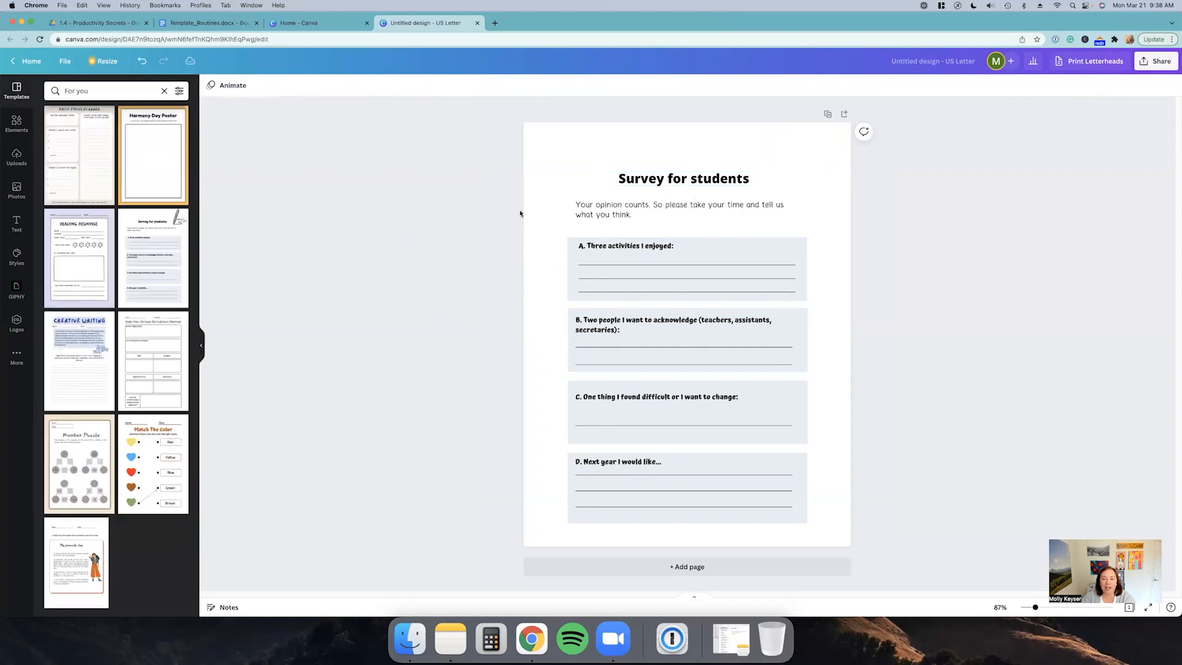
Step: Select all the body text and question boxes and change their font to Open Sans
{"action": "left_click_drag", "start_coordinate": [527, 199], "coordinate": [887, 526]}
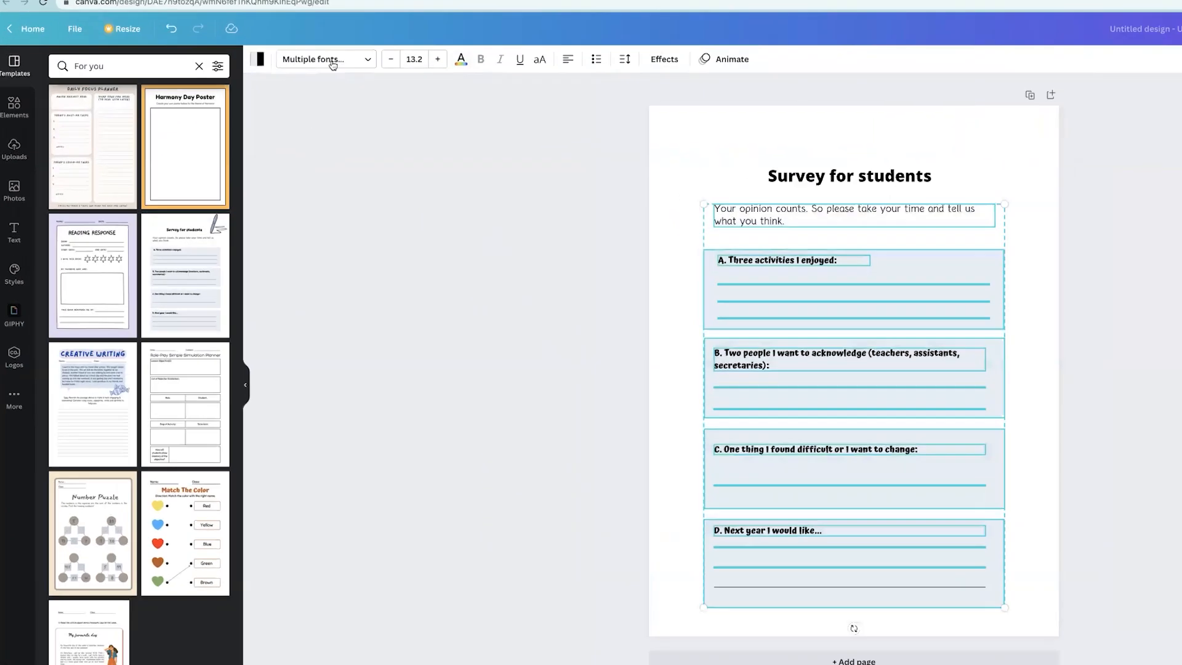
{"action": "left_click", "coordinate": [265, 85]}
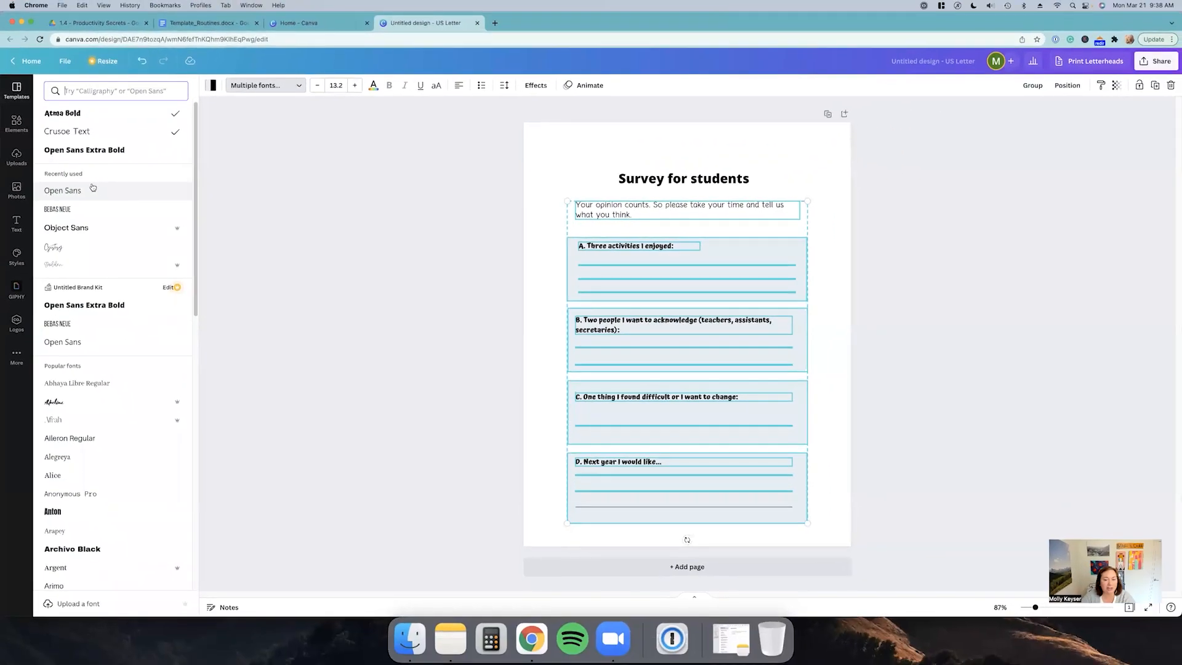
{"action": "left_click", "coordinate": [92, 189]}
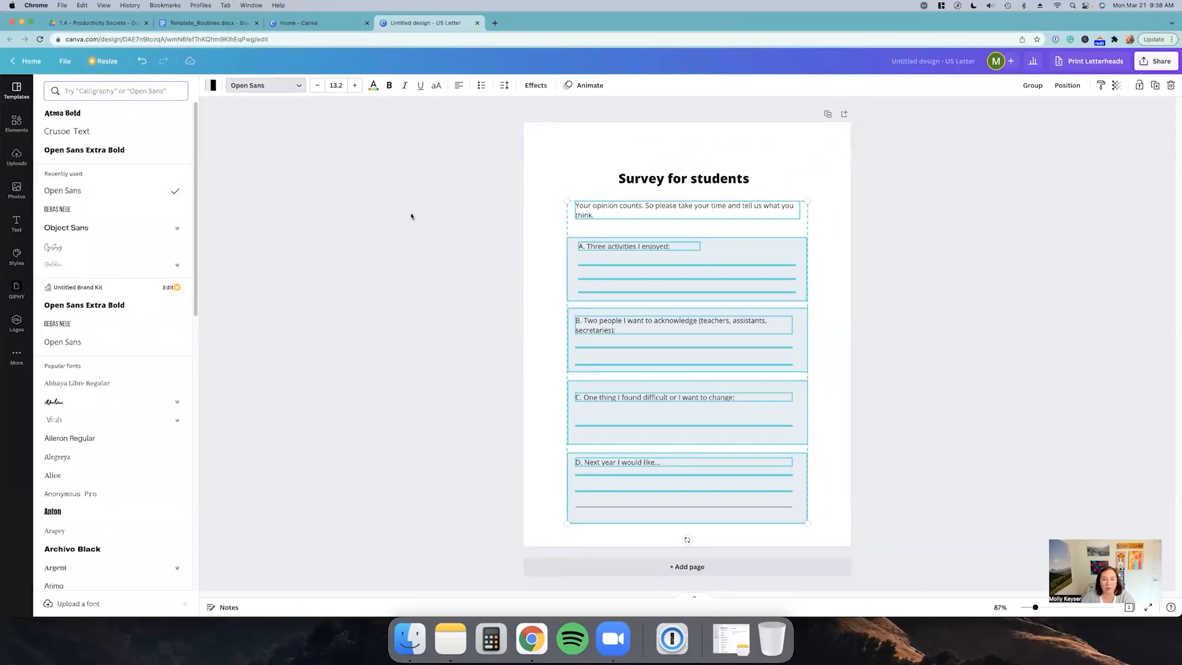
{"action": "left_click", "coordinate": [425, 216]}
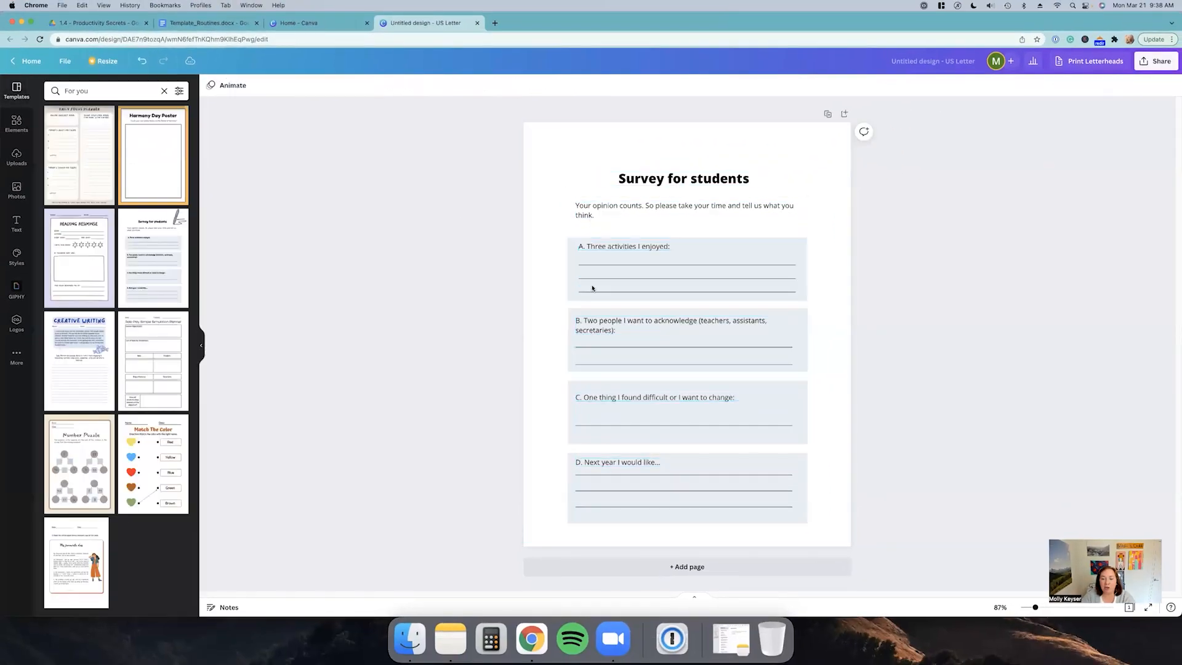
Step: Select the four question boxes and recolour them with the off-white brand palette colour
{"action": "left_click", "coordinate": [801, 244]}
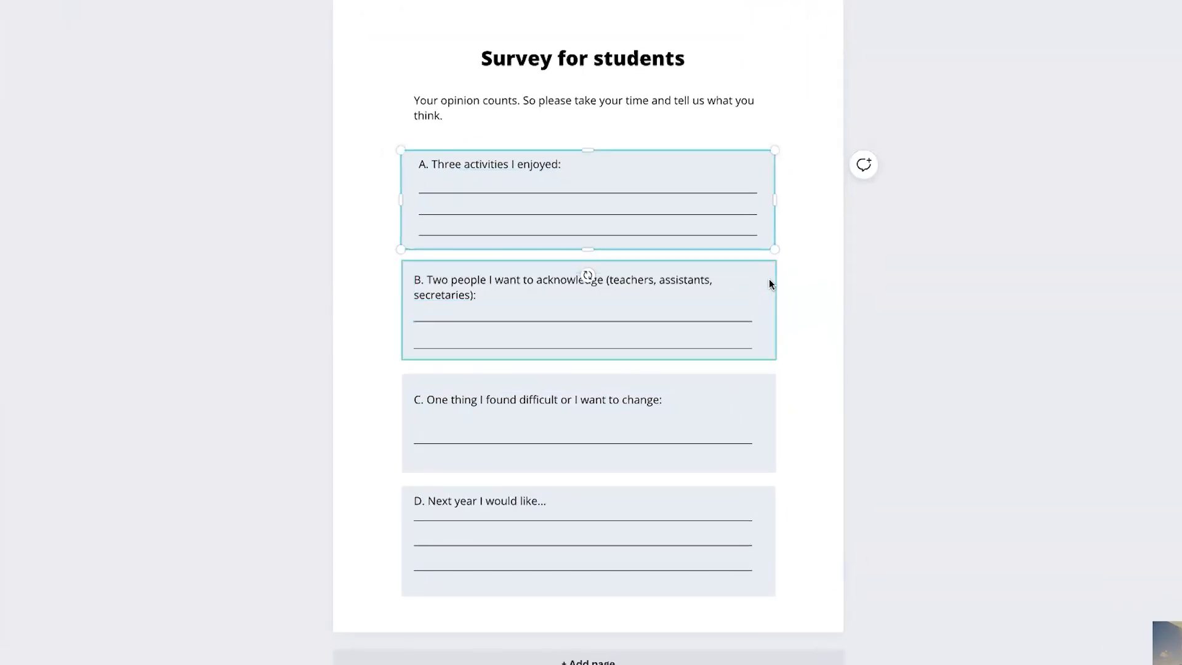
{"action": "left_click", "coordinate": [769, 281], "text": "shift"}
{"action": "left_click", "coordinate": [773, 387], "text": "shift"}
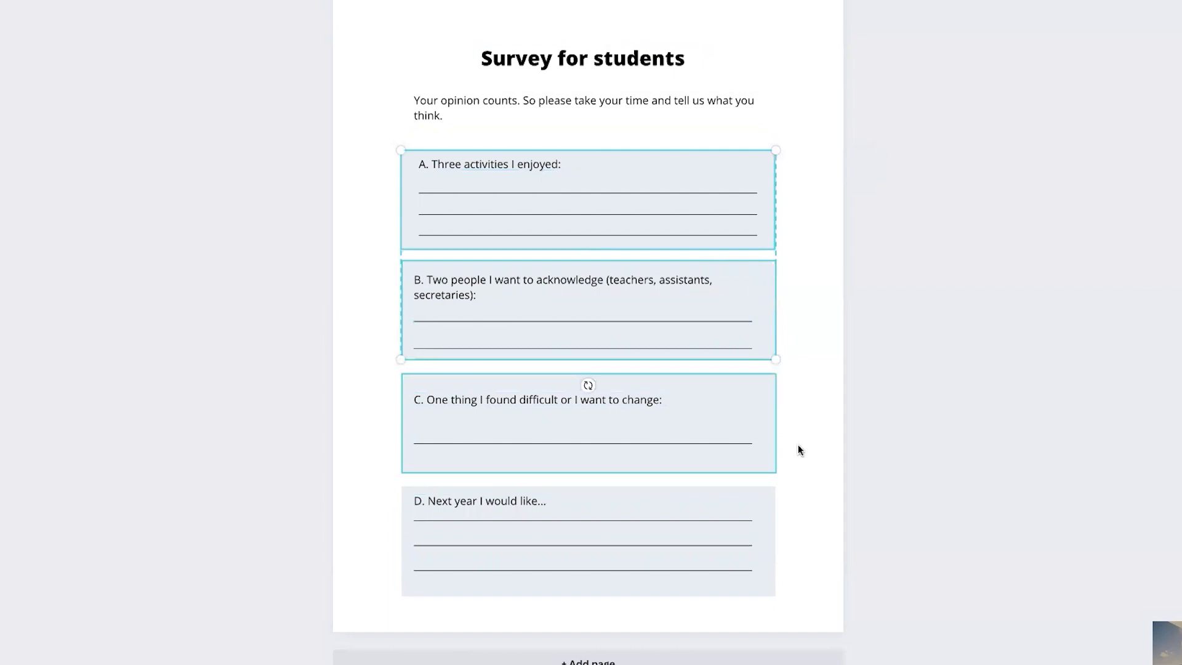
{"action": "left_click", "coordinate": [763, 510], "text": "shift"}
{"action": "left_click", "coordinate": [270, 15]}
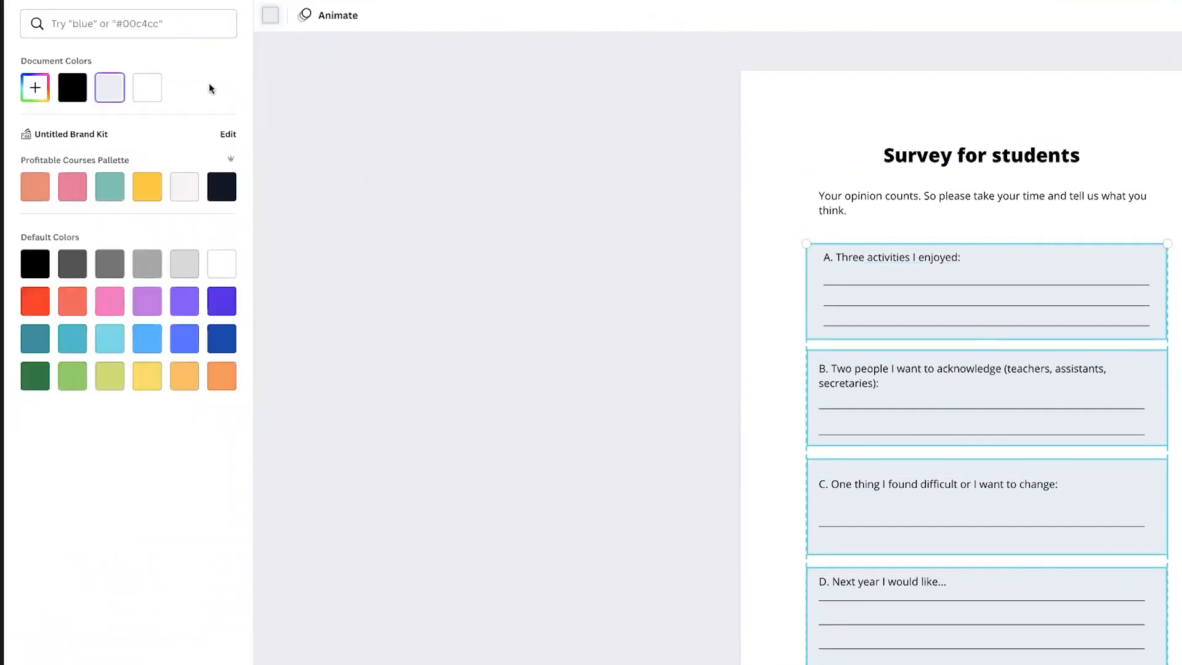
{"action": "left_click", "coordinate": [182, 189]}
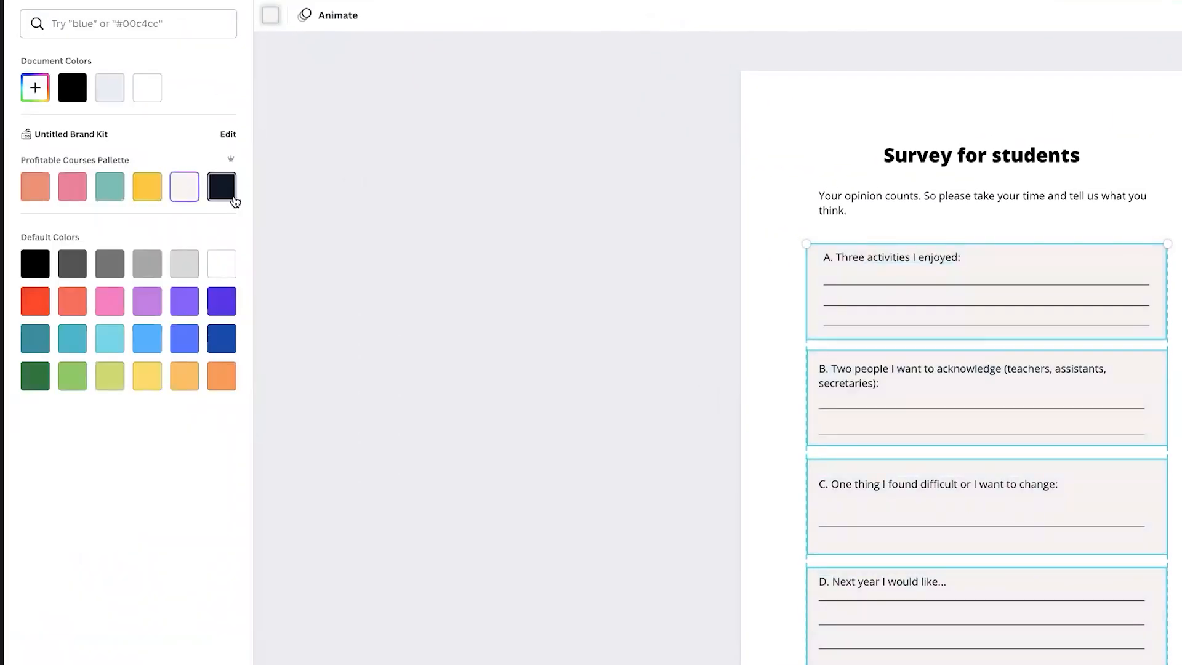
{"action": "left_click", "coordinate": [225, 188]}
{"action": "left_click", "coordinate": [148, 189]}
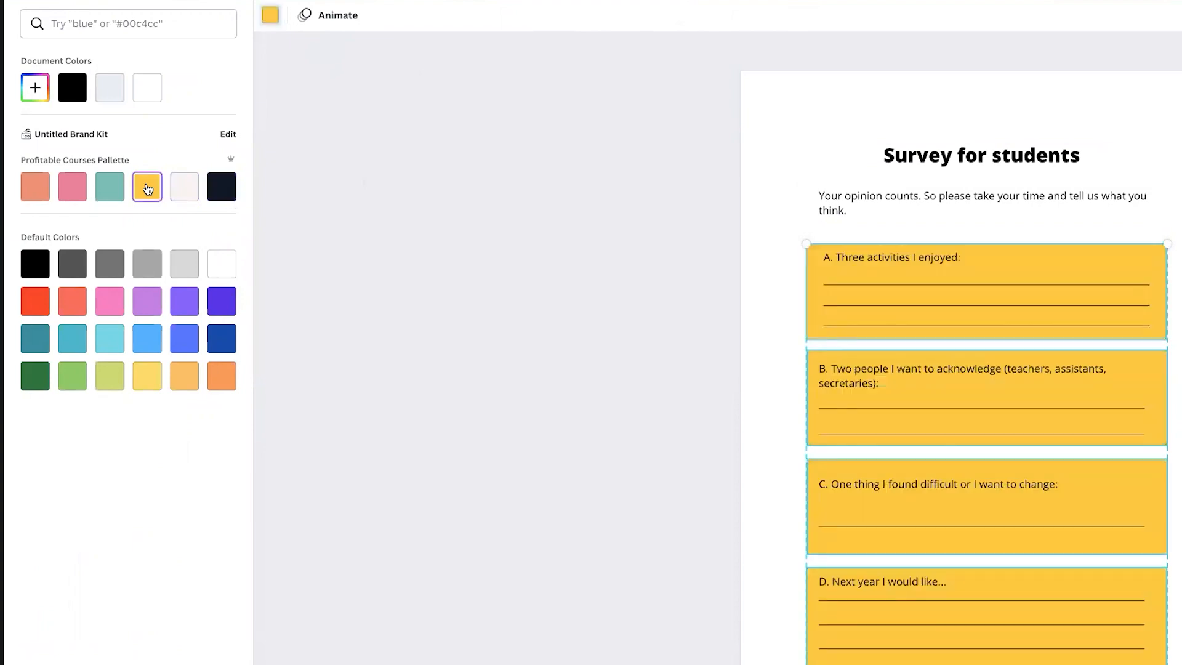
{"action": "left_click", "coordinate": [109, 186]}
{"action": "left_click", "coordinate": [72, 185]}
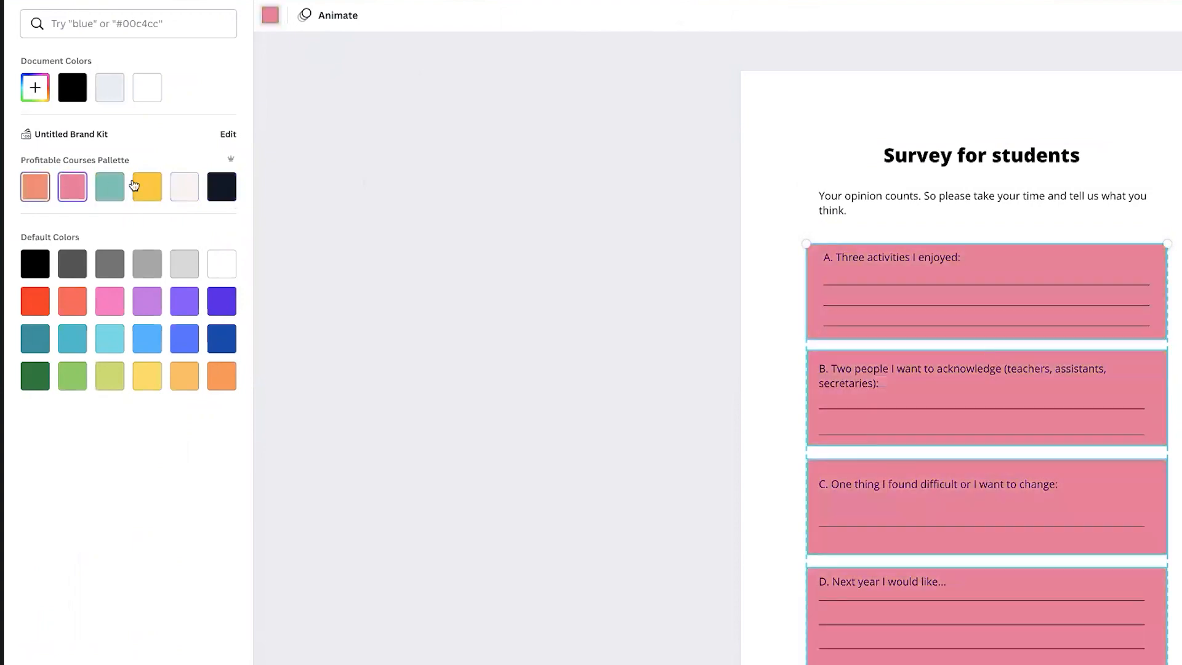
{"action": "left_click", "coordinate": [194, 189]}
{"action": "left_click", "coordinate": [662, 271]}
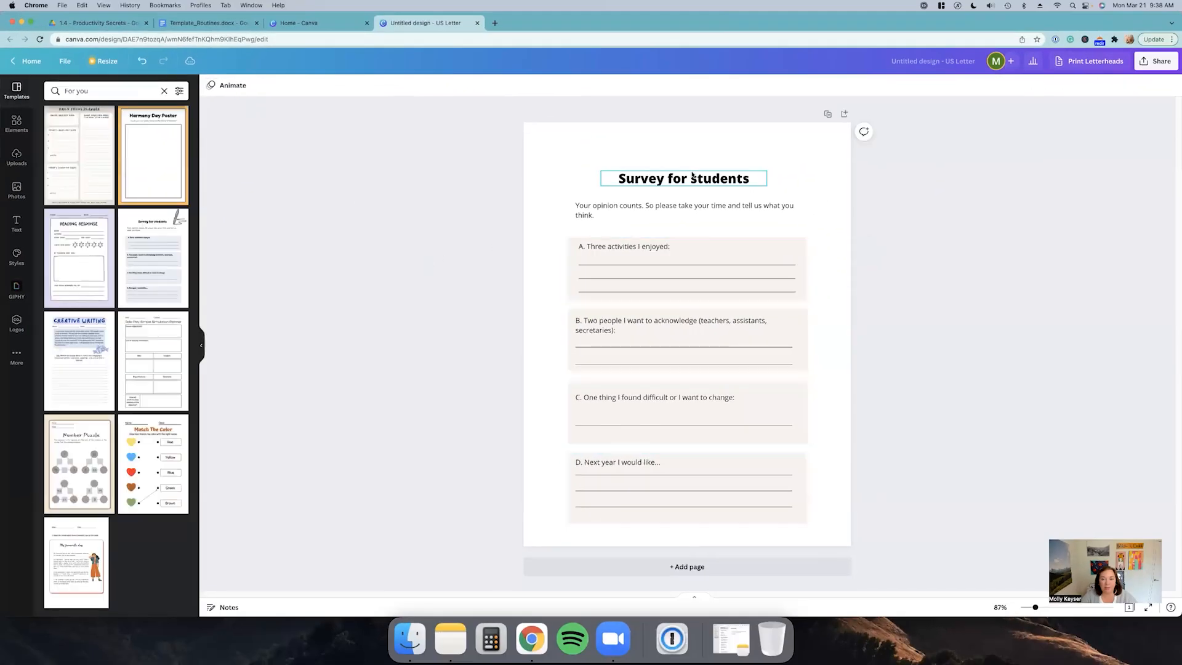
Step: Set the page background to the pink brand palette colour
{"action": "left_click", "coordinate": [647, 151]}
{"action": "left_click", "coordinate": [214, 85]}
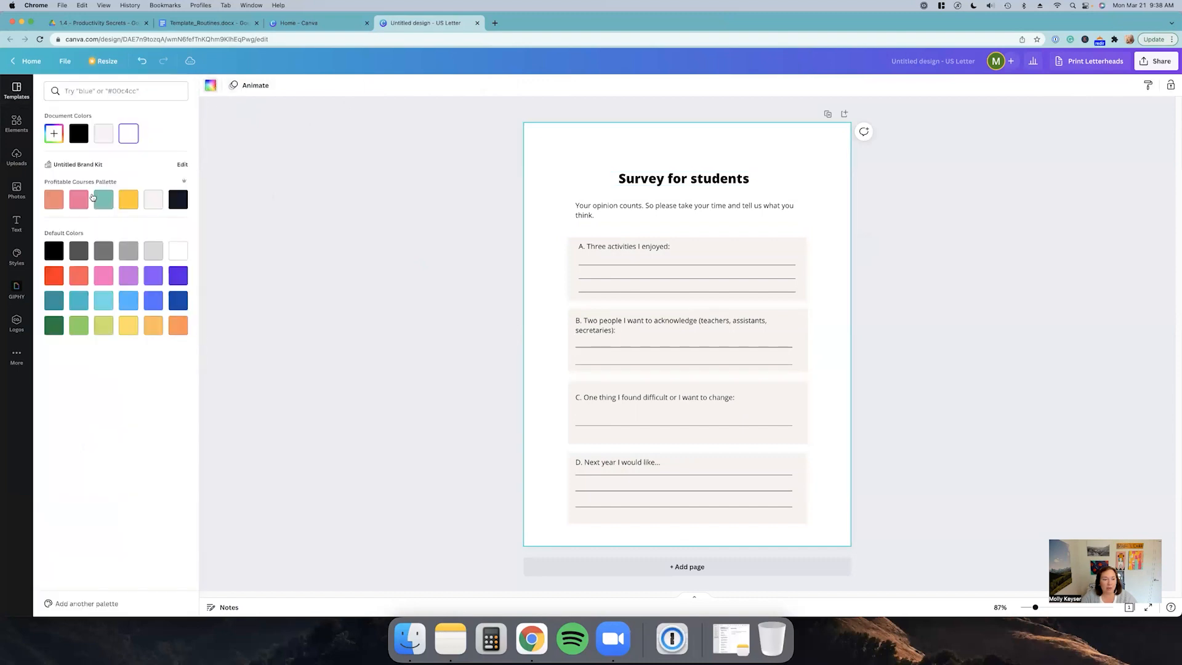
{"action": "left_click", "coordinate": [79, 198]}
{"action": "left_click", "coordinate": [491, 195]}
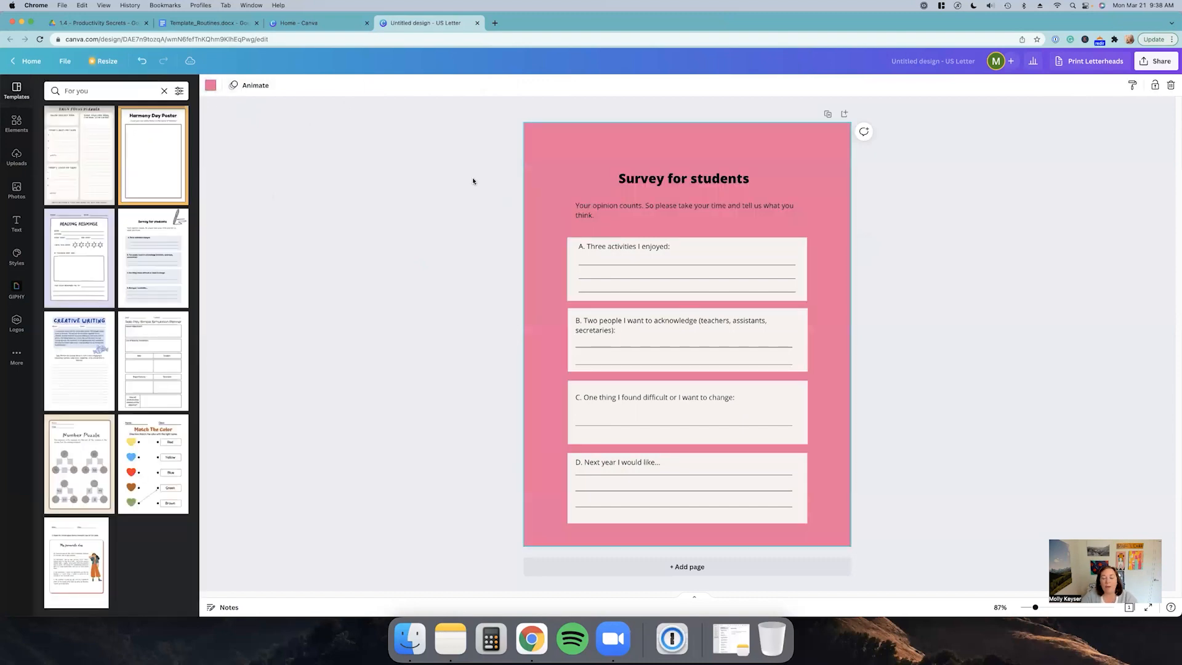
Step: Change the page background to the off-white brand palette colour
{"action": "left_click", "coordinate": [566, 154]}
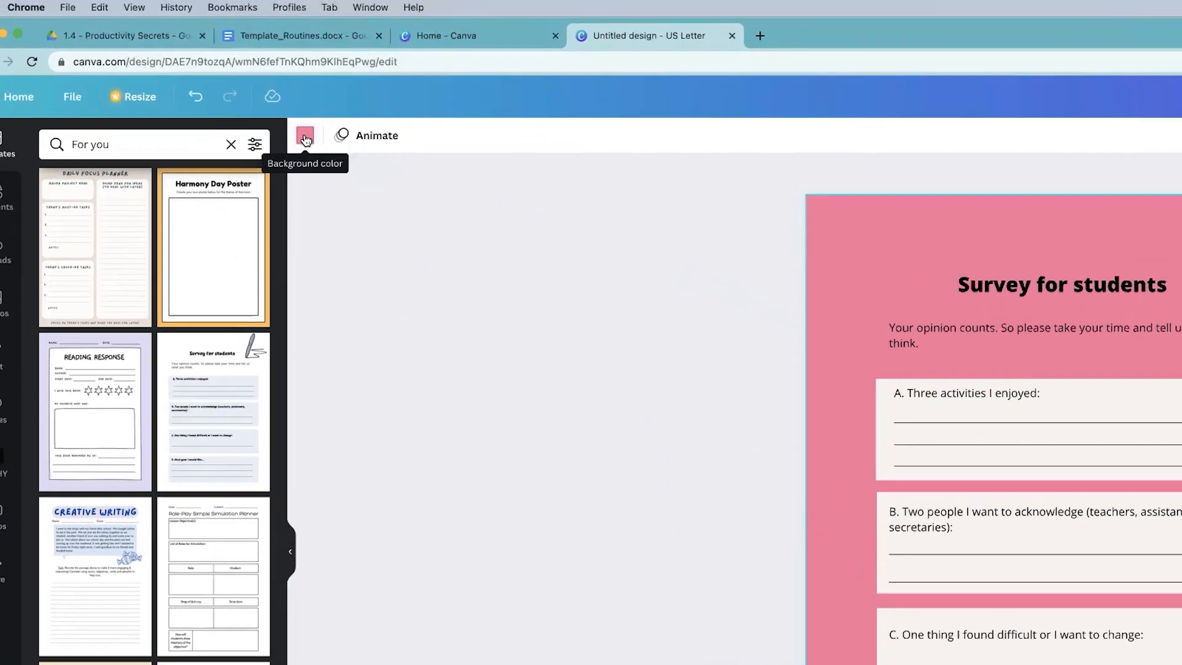
{"action": "left_click", "coordinate": [304, 137]}
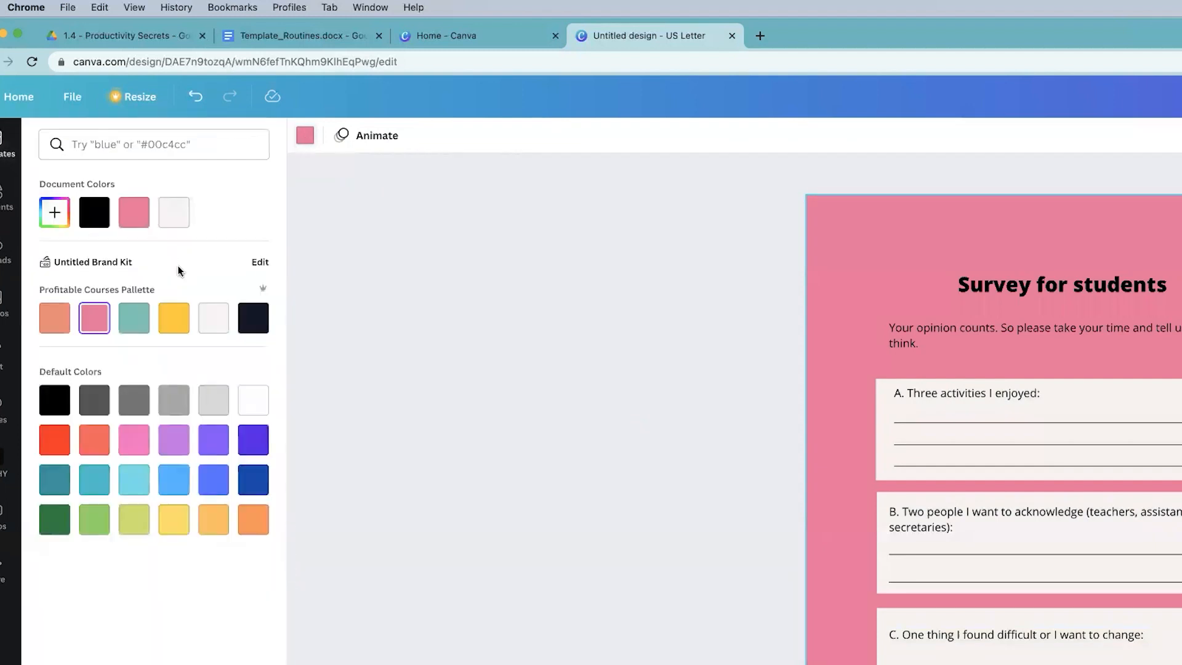
{"action": "left_click", "coordinate": [133, 317]}
{"action": "left_click", "coordinate": [211, 322]}
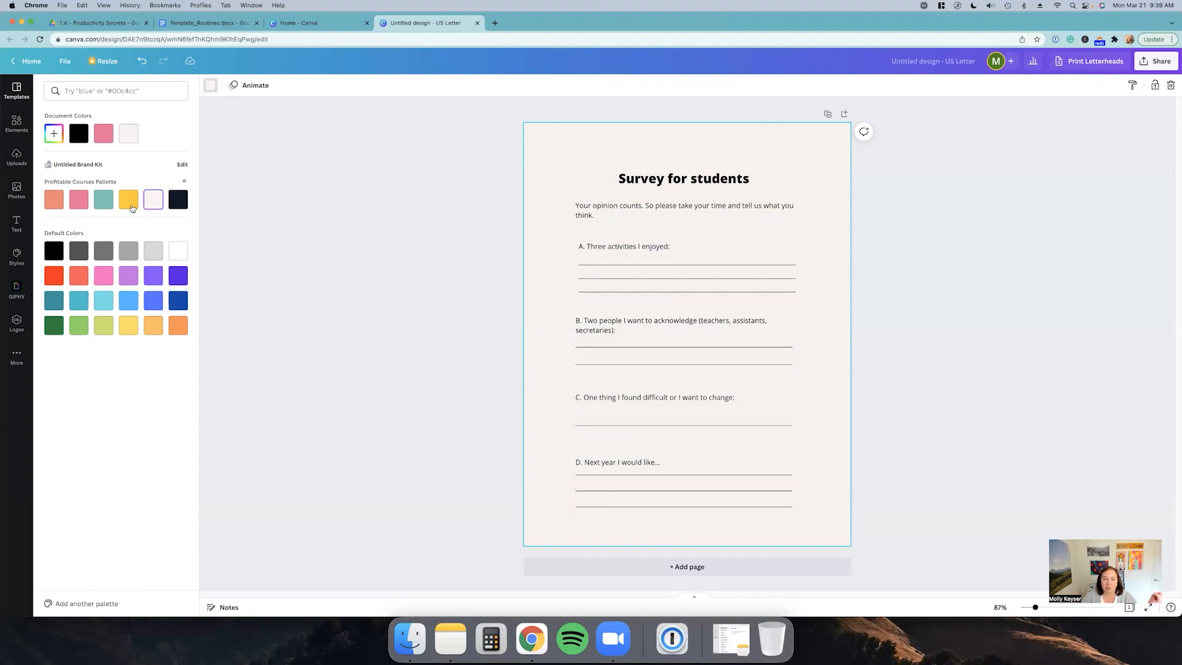
Step: Try the navy, orange and yellow brand palette colours as the page background, ending on yellow
{"action": "left_click", "coordinate": [130, 203]}
{"action": "left_click", "coordinate": [178, 200]}
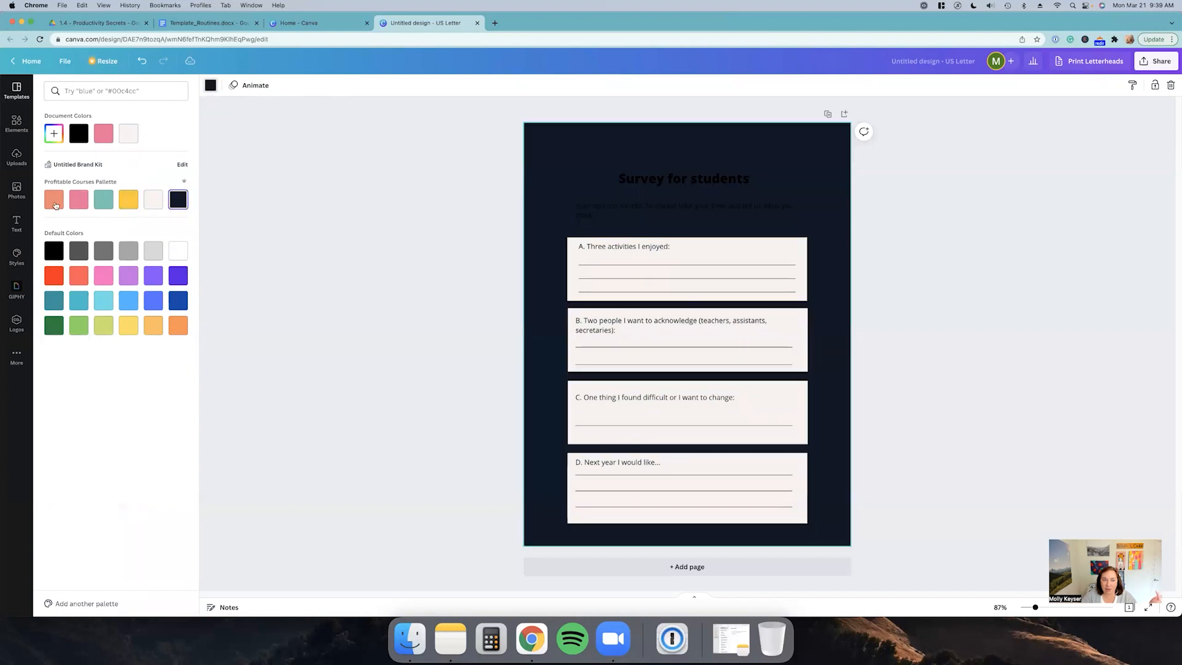
{"action": "left_click", "coordinate": [54, 201]}
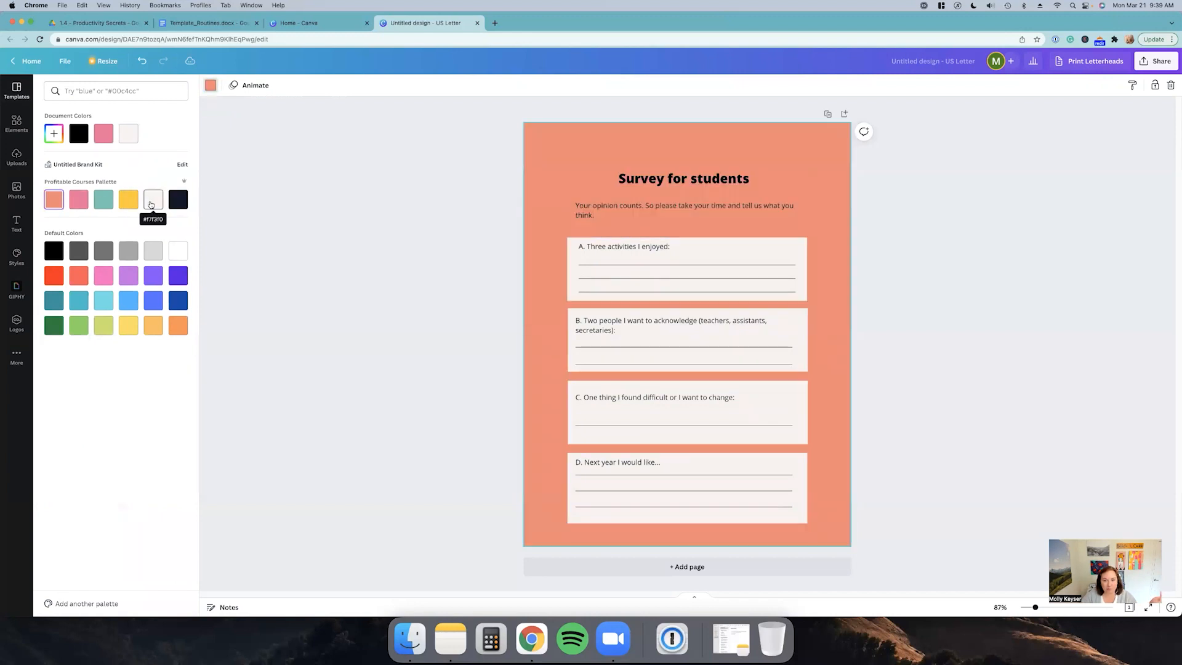
{"action": "left_click", "coordinate": [150, 204]}
{"action": "left_click", "coordinate": [130, 204]}
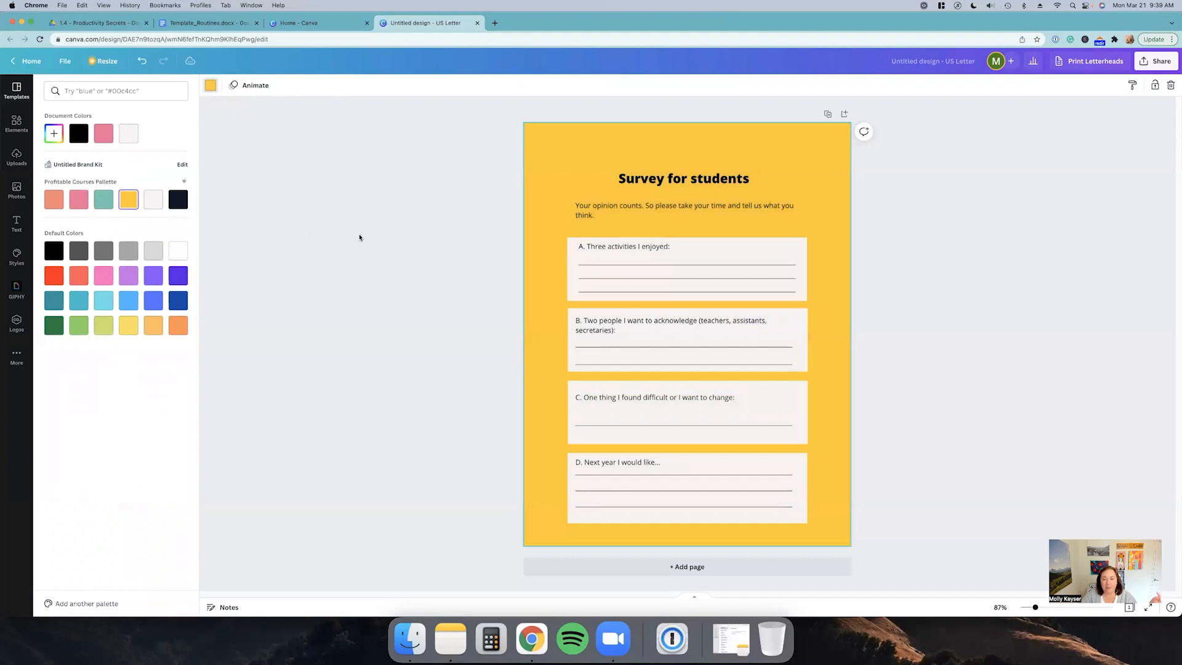
{"action": "left_click", "coordinate": [369, 236]}
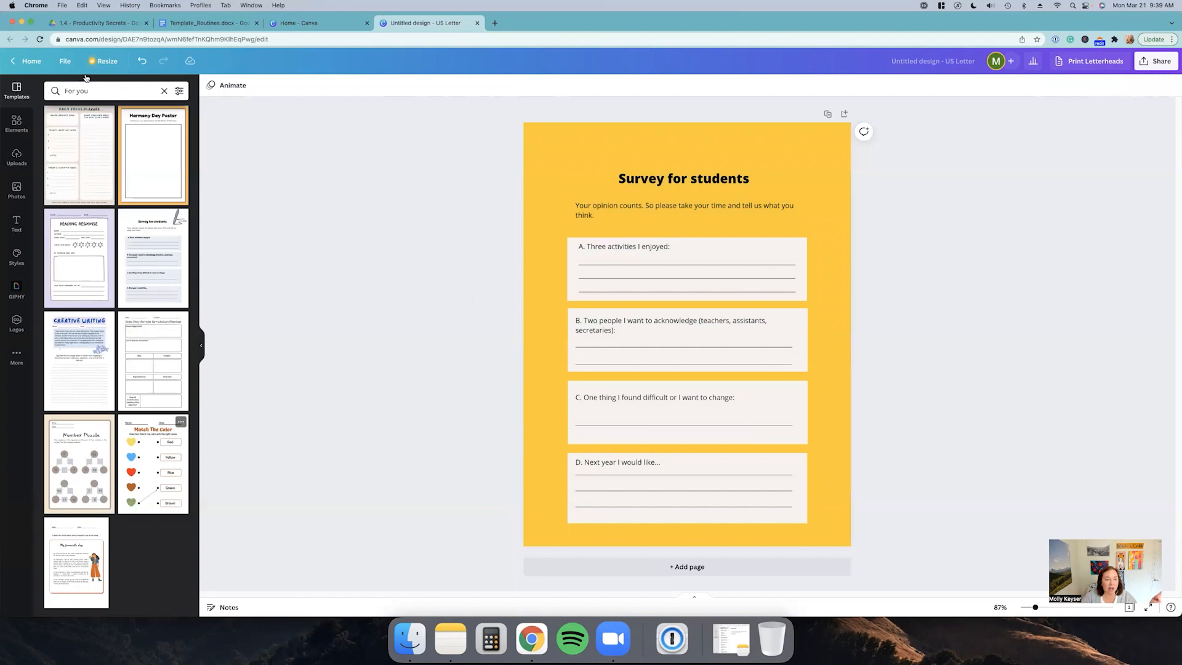
Step: Browse the US letter worksheet templates and apply the My Personal Manifesto template to the page
{"action": "left_click", "coordinate": [162, 91]}
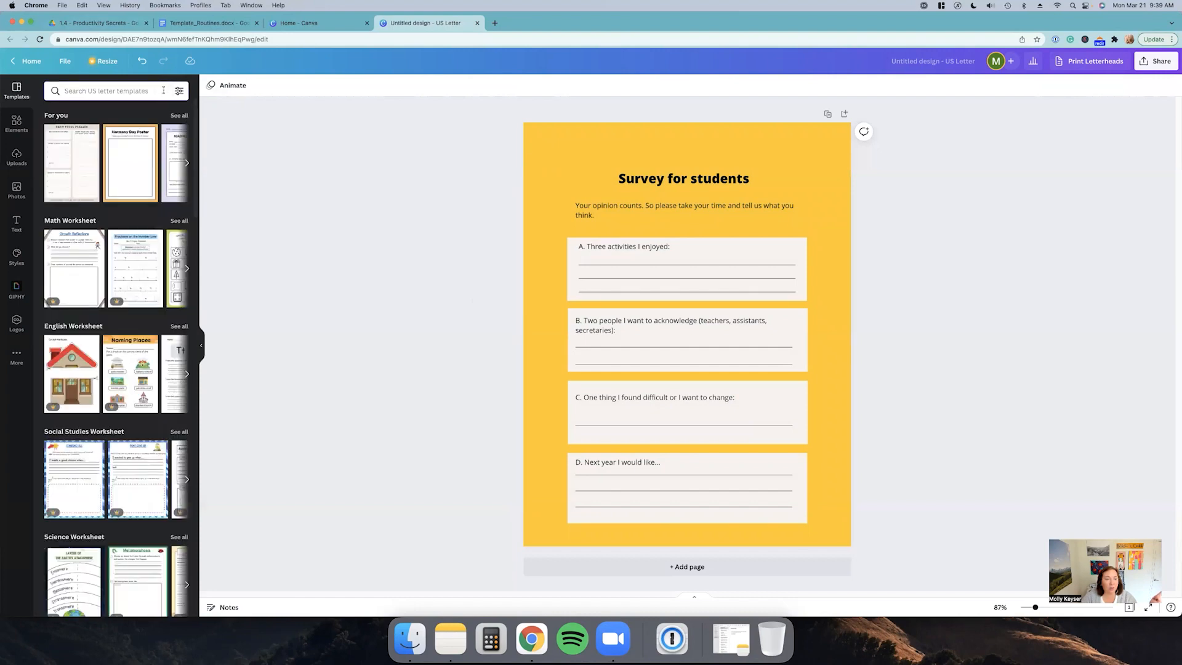
{"action": "scroll", "coordinate": [165, 271], "scroll_direction": "down", "scroll_amount": 1}
{"action": "scroll", "coordinate": [165, 271], "scroll_direction": "down", "scroll_amount": 8}
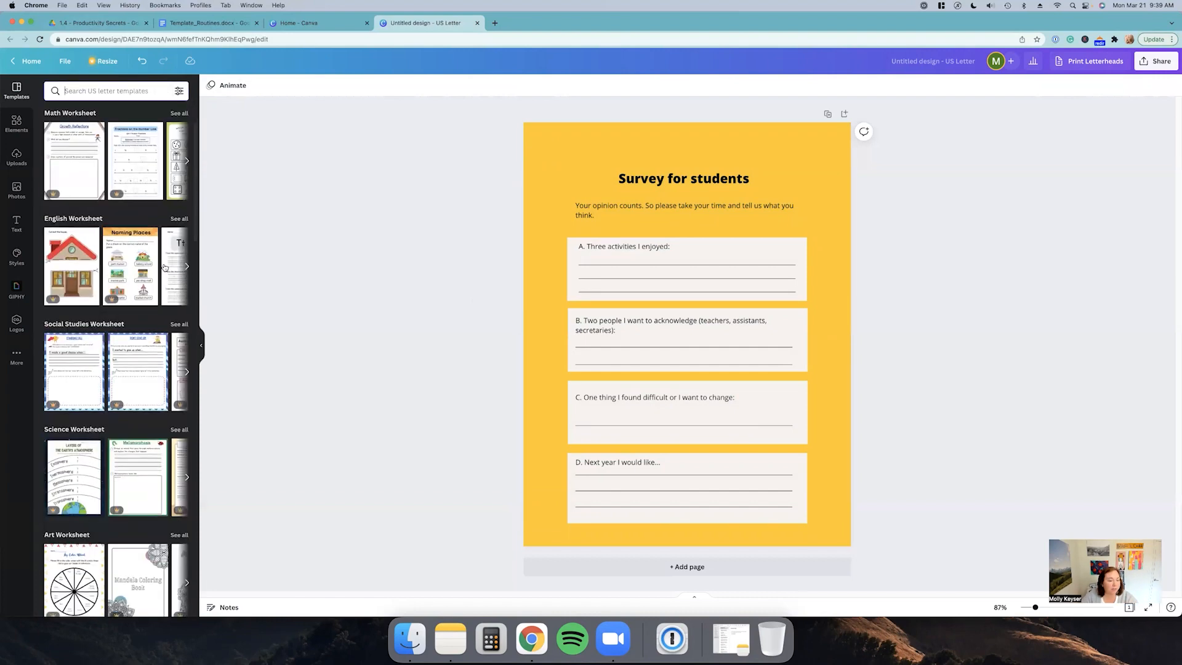
{"action": "left_click", "coordinate": [96, 92]}
{"action": "scroll", "coordinate": [116, 188], "scroll_direction": "down", "scroll_amount": 15}
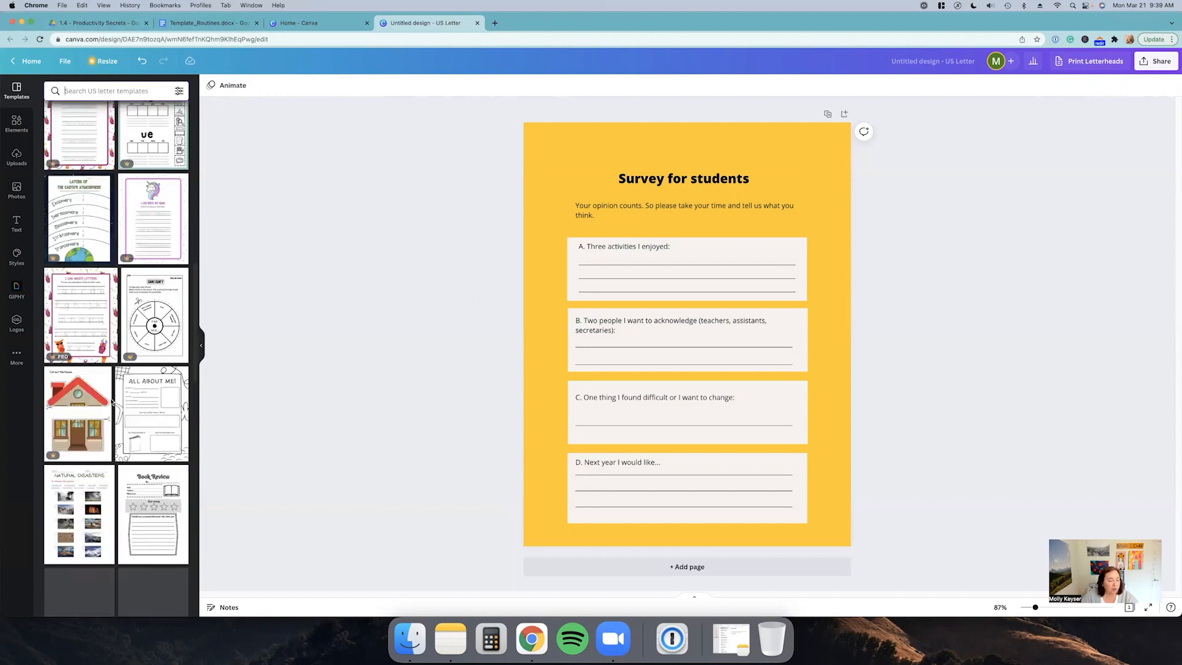
{"action": "scroll", "coordinate": [132, 380], "scroll_direction": "down", "scroll_amount": 10}
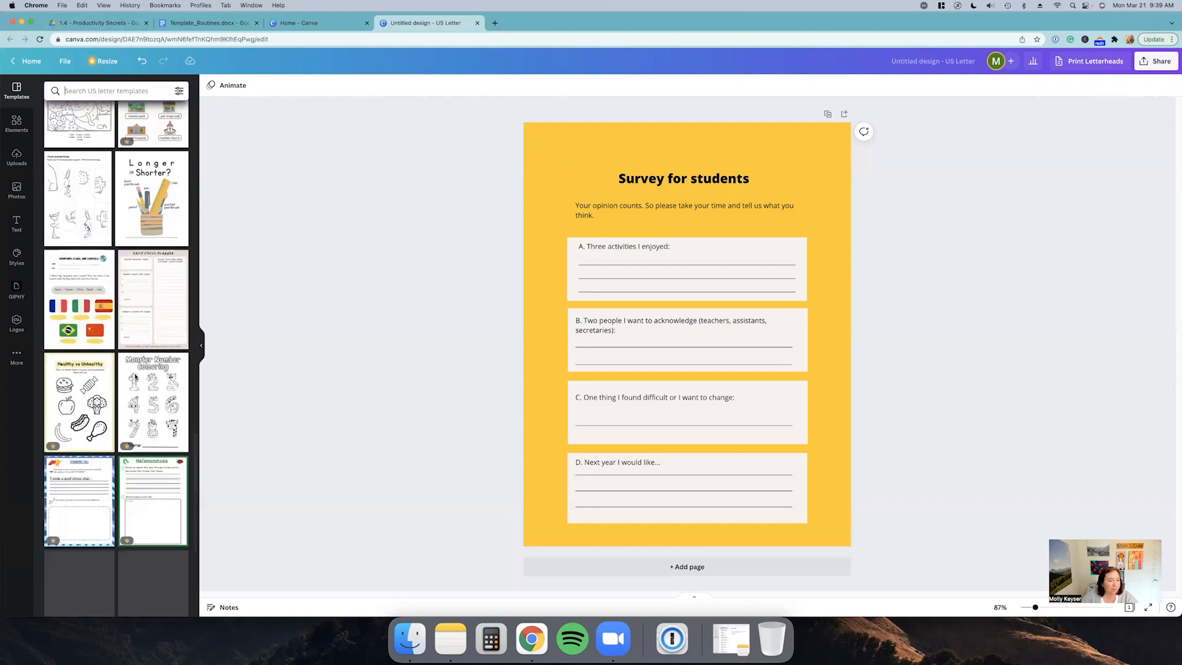
{"action": "scroll", "coordinate": [135, 368], "scroll_direction": "down", "scroll_amount": 5}
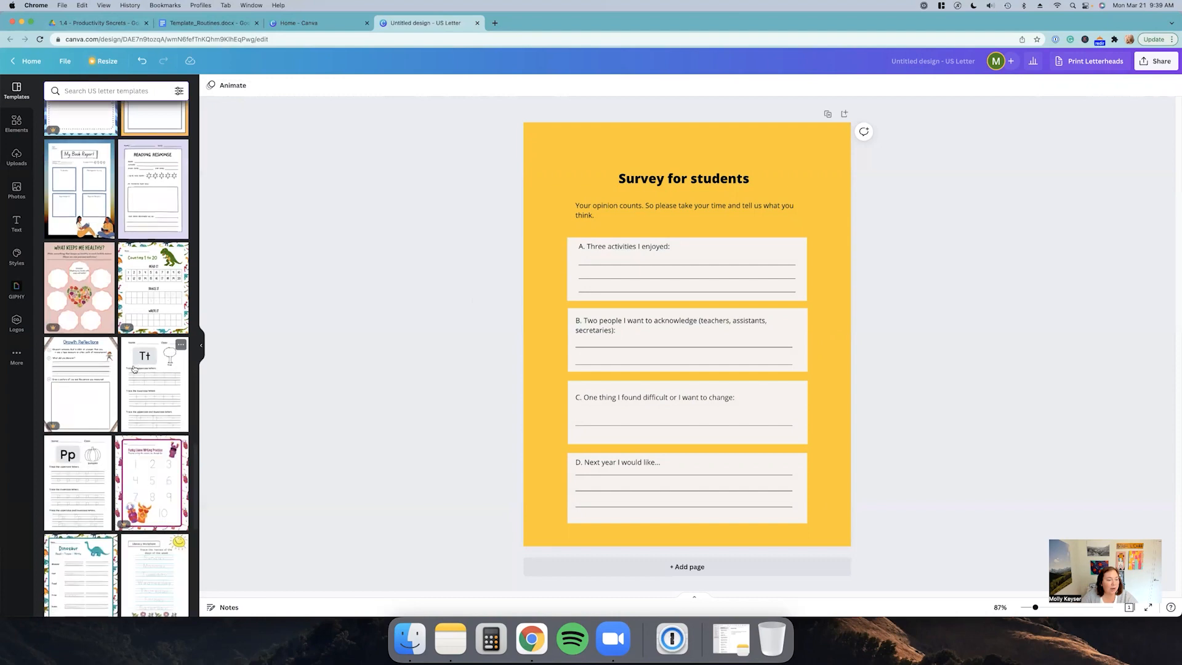
{"action": "scroll", "coordinate": [143, 353], "scroll_direction": "down", "scroll_amount": 5}
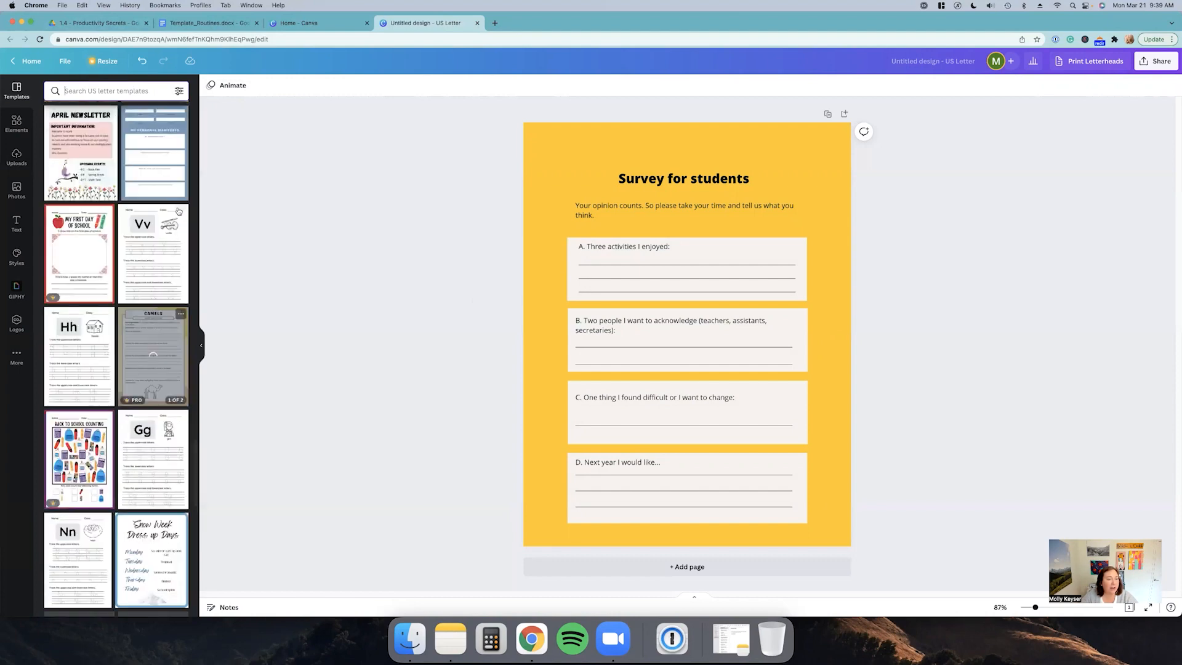
{"action": "left_click", "coordinate": [170, 185]}
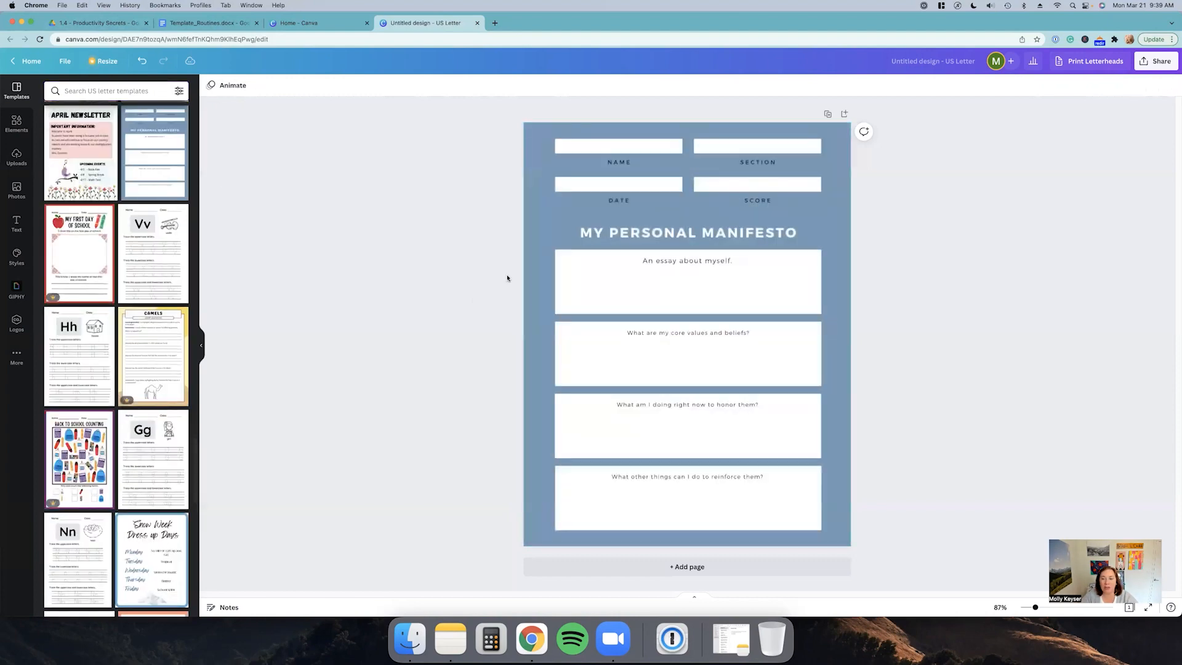
Step: Set the page background to the teal brand palette colour
{"action": "left_click", "coordinate": [537, 212]}
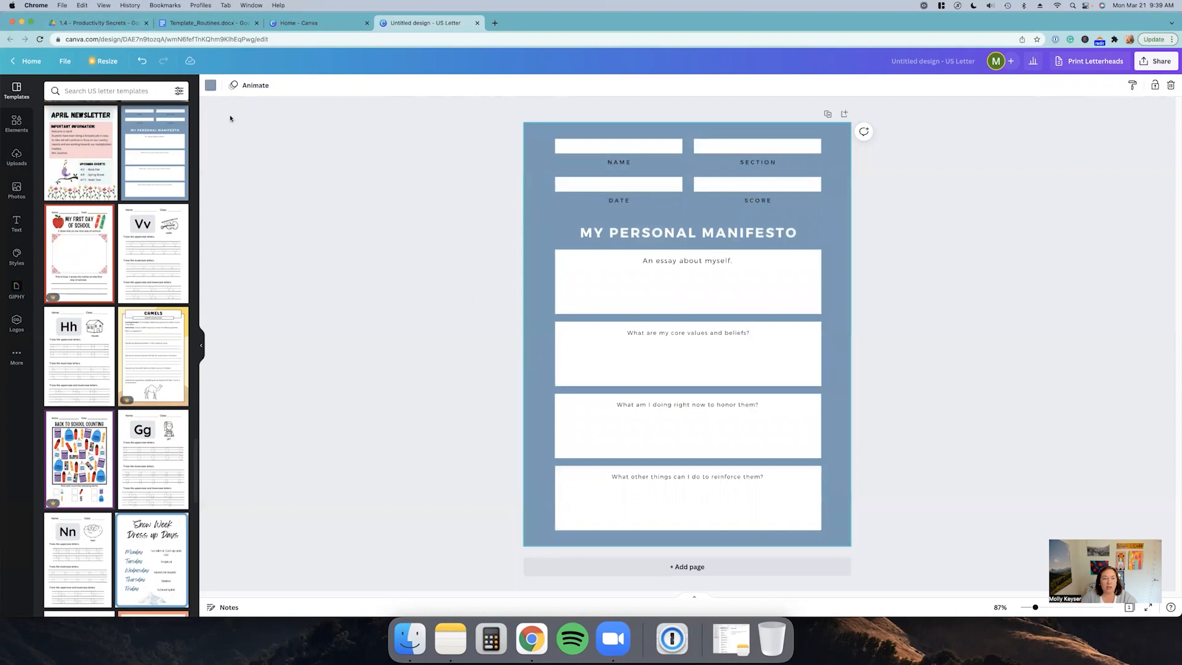
{"action": "left_click", "coordinate": [211, 86]}
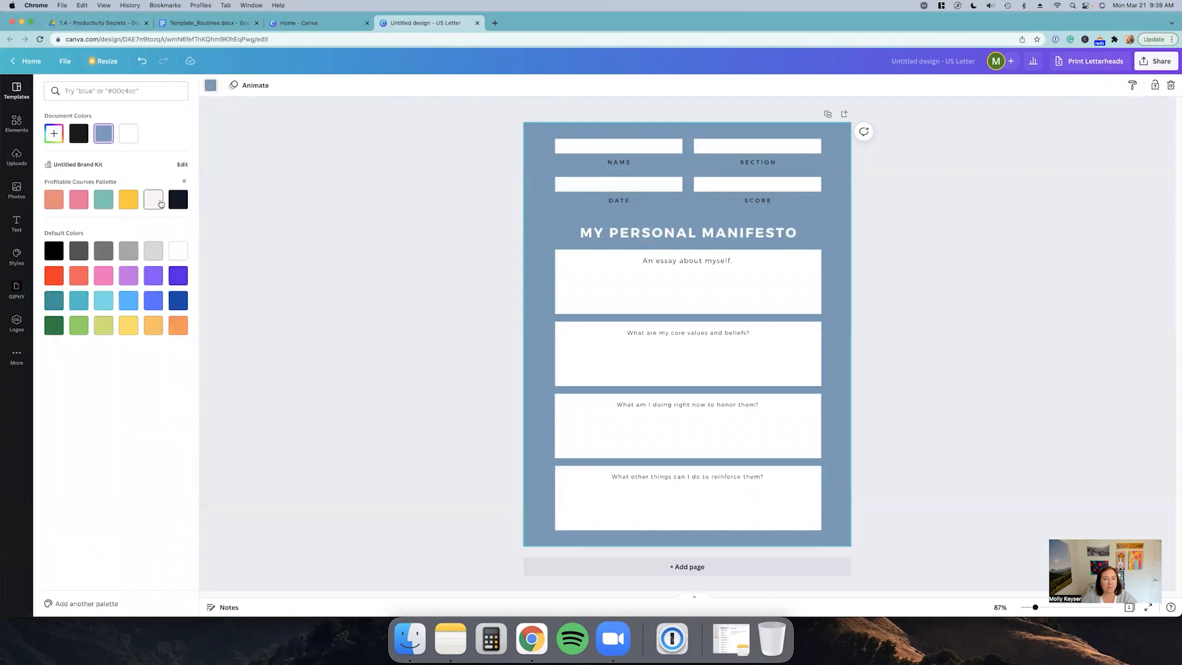
{"action": "left_click", "coordinate": [103, 199]}
{"action": "left_click", "coordinate": [426, 262]}
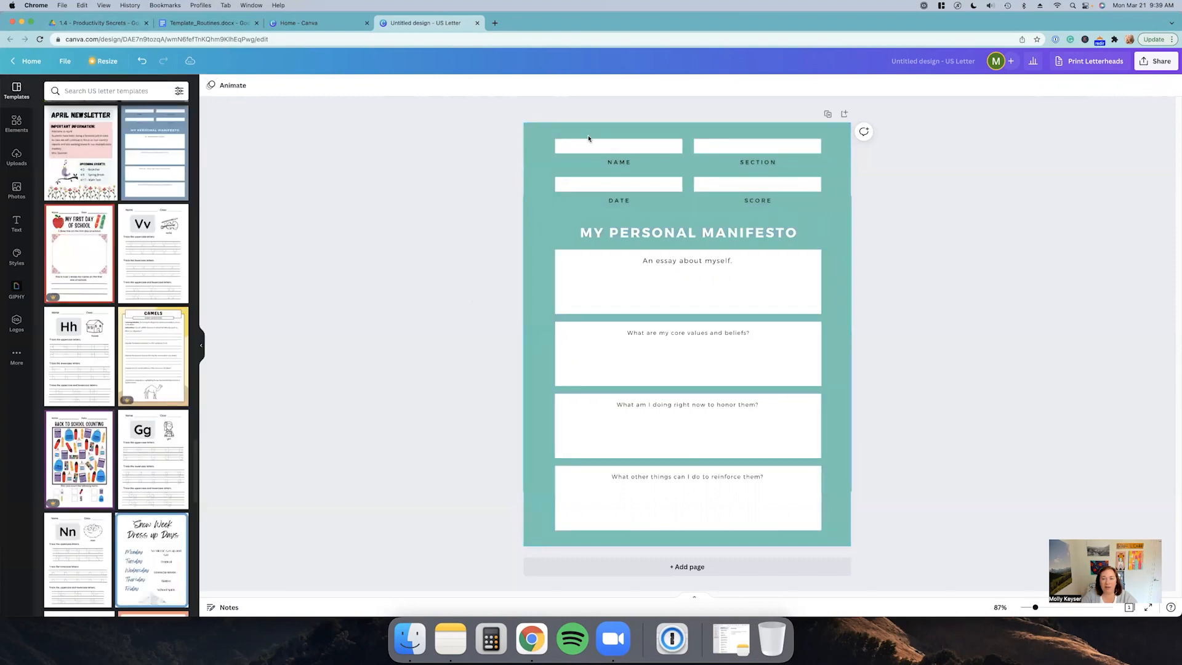
Step: Select the four header fields and the four question boxes and recolour them with the off-white brand palette colour
{"action": "left_click", "coordinate": [630, 151]}
{"action": "left_click", "coordinate": [733, 149], "text": "shift"}
{"action": "left_click", "coordinate": [616, 194], "text": "shift"}
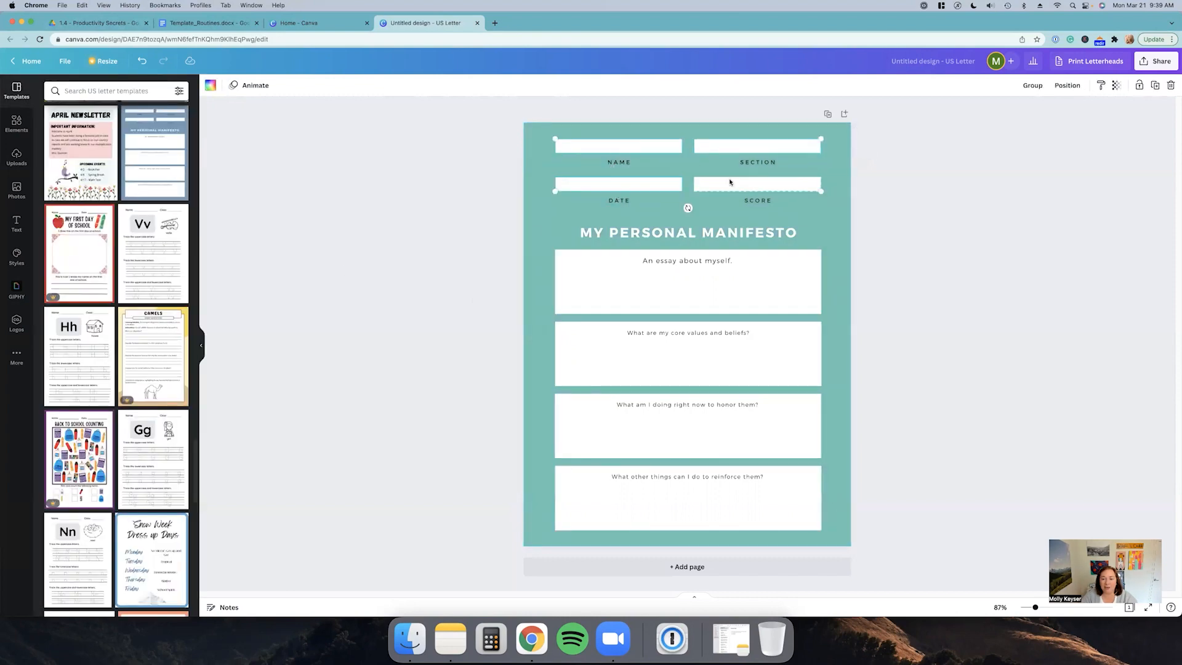
{"action": "left_click", "coordinate": [737, 182], "text": "shift"}
{"action": "left_click", "coordinate": [589, 285], "text": "shift"}
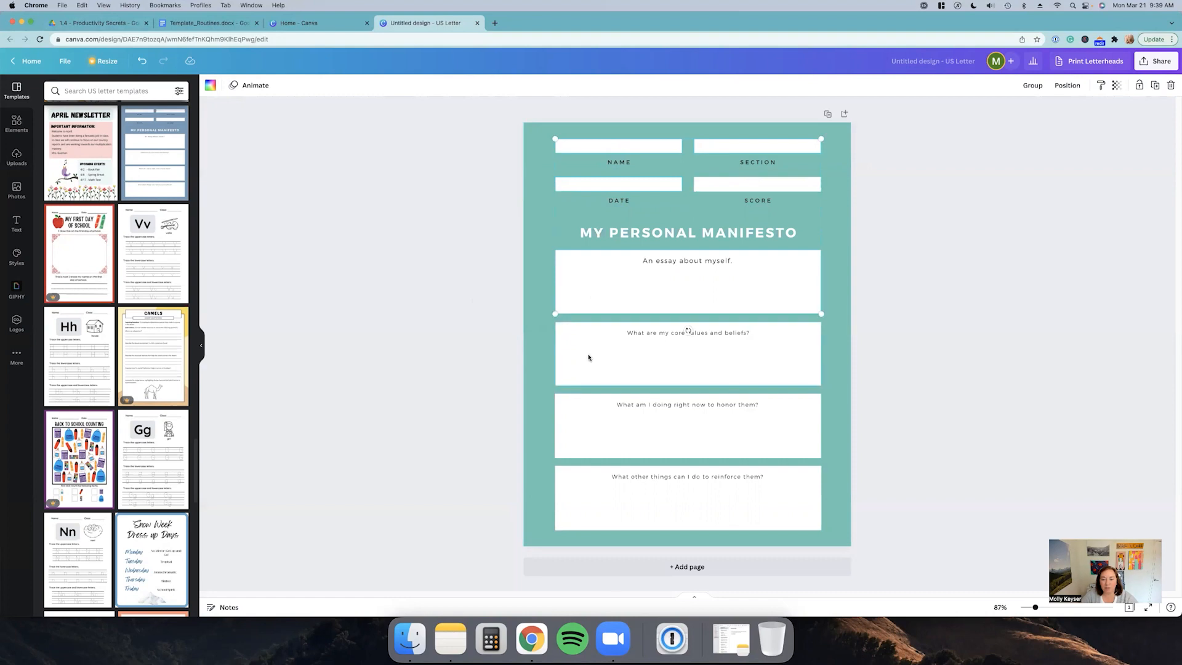
{"action": "left_click", "coordinate": [589, 354], "text": "shift"}
{"action": "left_click", "coordinate": [589, 421], "text": "shift"}
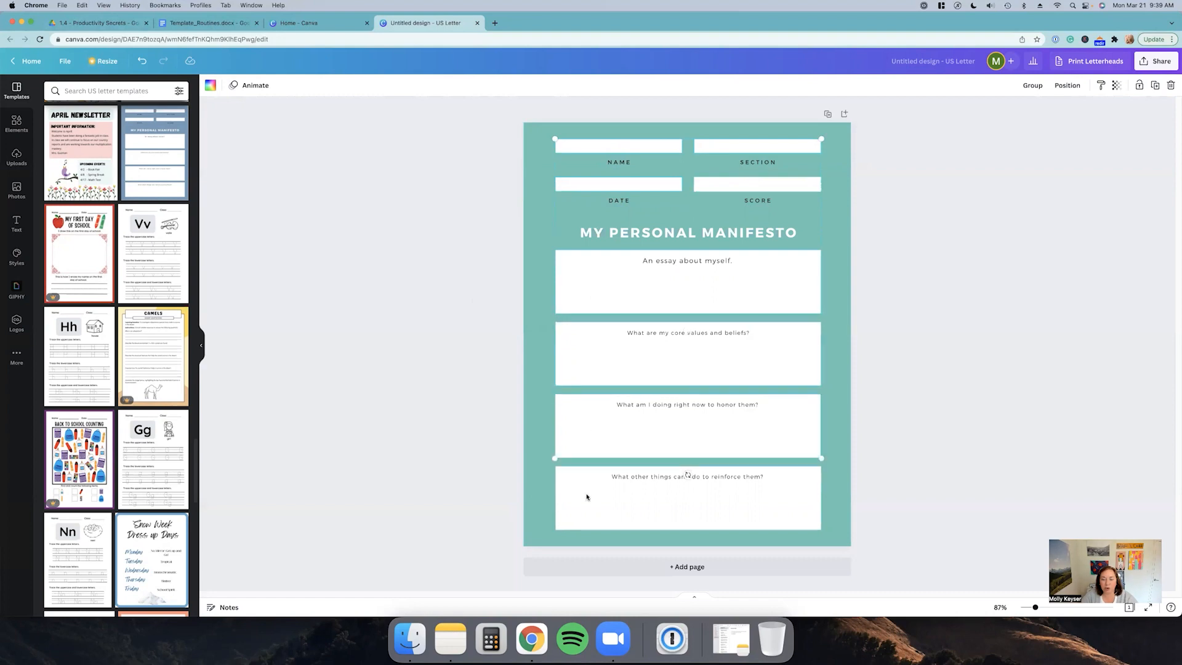
{"action": "left_click", "coordinate": [210, 86]}
{"action": "left_click", "coordinate": [154, 201]}
{"action": "left_click", "coordinate": [409, 240]}
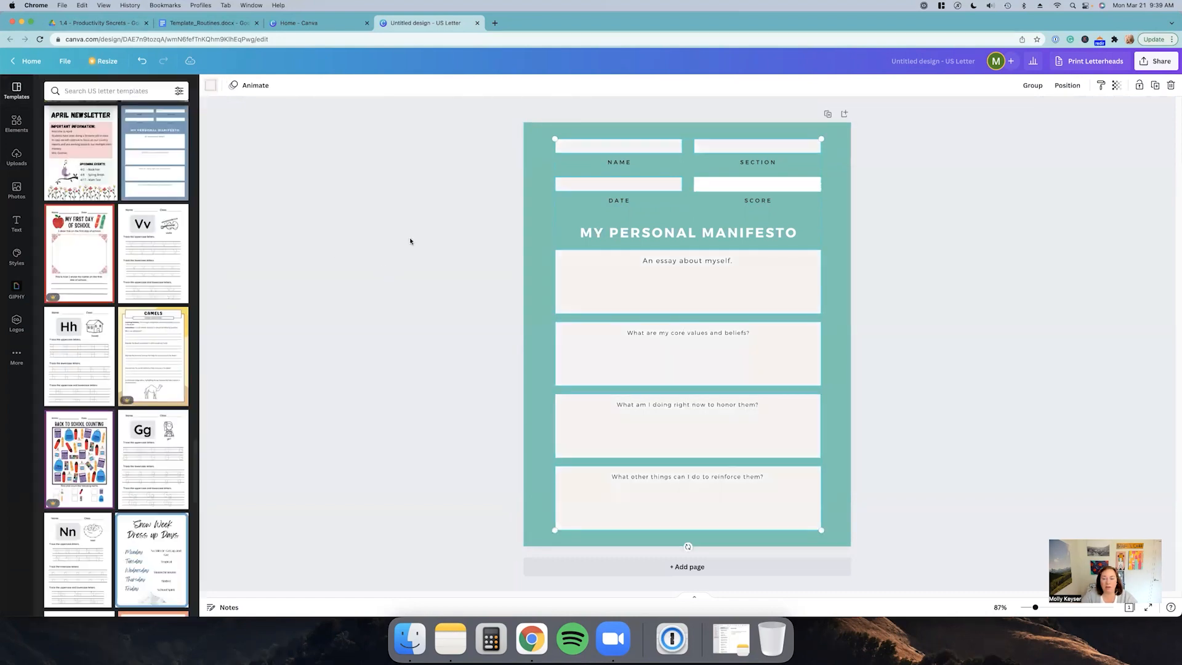
{"action": "left_click", "coordinate": [644, 234]}
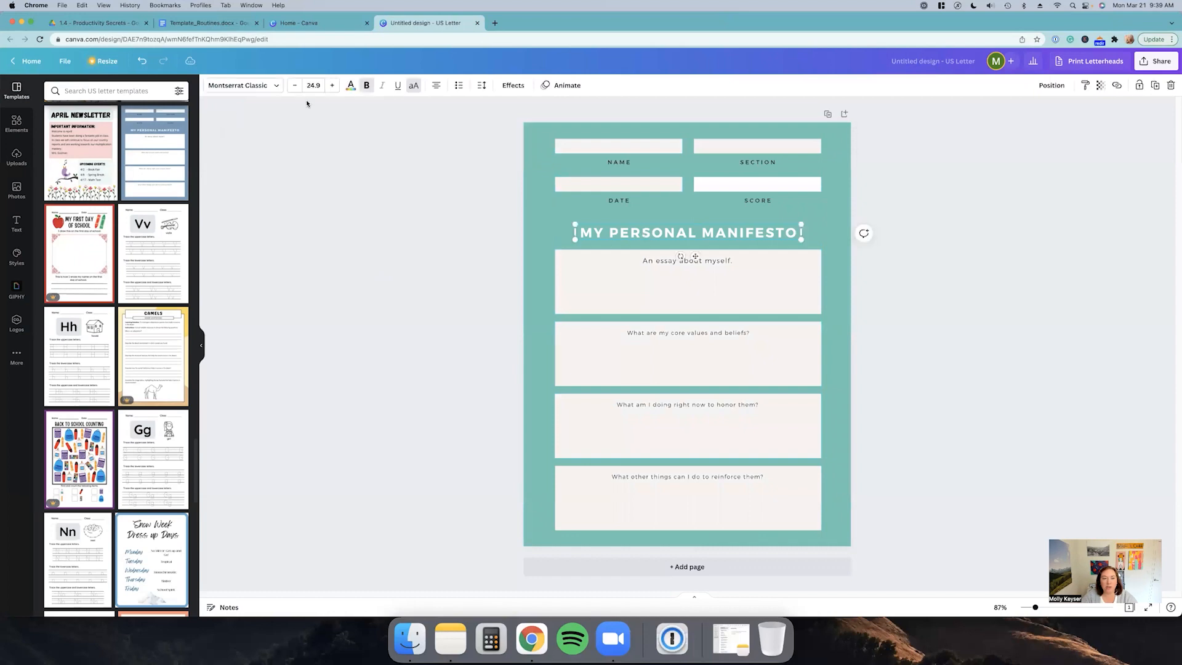
{"action": "left_click", "coordinate": [350, 85]}
{"action": "left_click", "coordinate": [421, 265]}
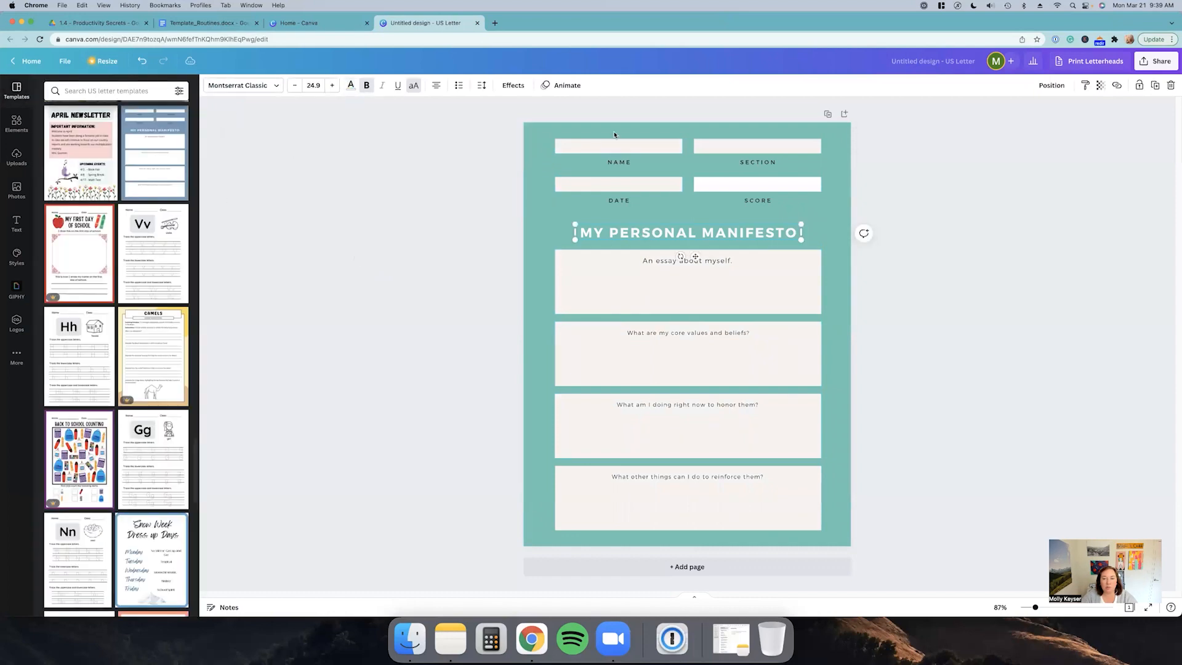
Step: Select the four field labels and the four question texts and change their font to Open Sans
{"action": "left_click", "coordinate": [620, 163]}
{"action": "left_click", "coordinate": [760, 163], "text": "shift"}
{"action": "left_click", "coordinate": [761, 197], "text": "shift"}
{"action": "left_click", "coordinate": [624, 201], "text": "shift"}
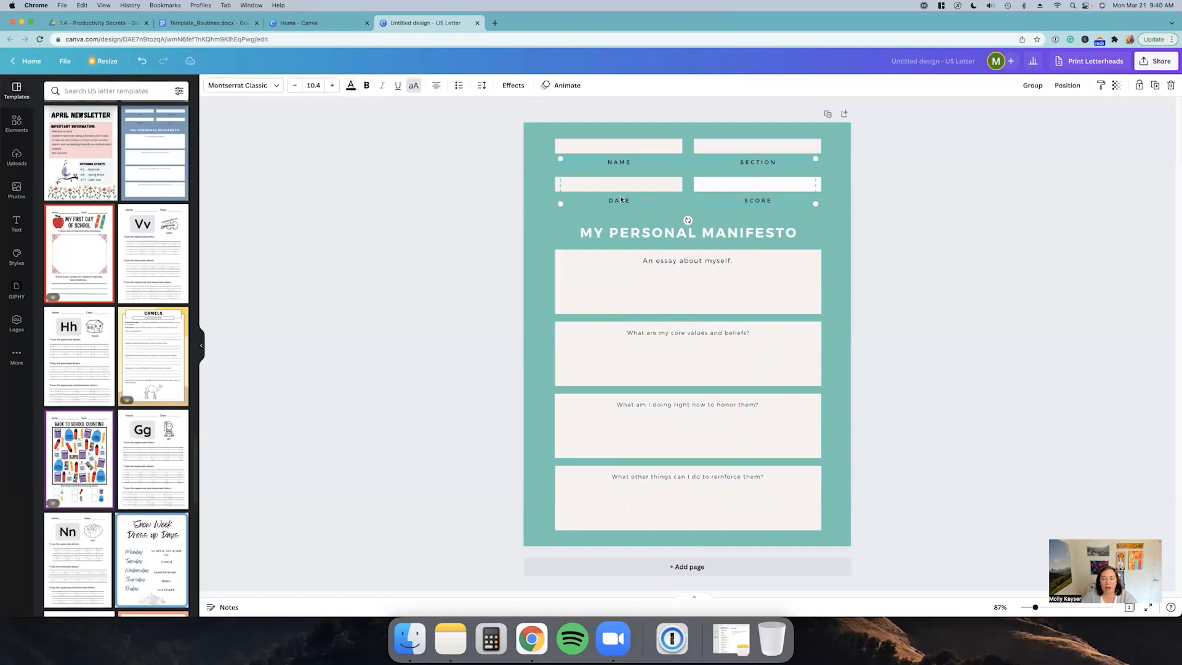
{"action": "key", "text": "Escape"}
{"action": "left_click", "coordinate": [619, 164]}
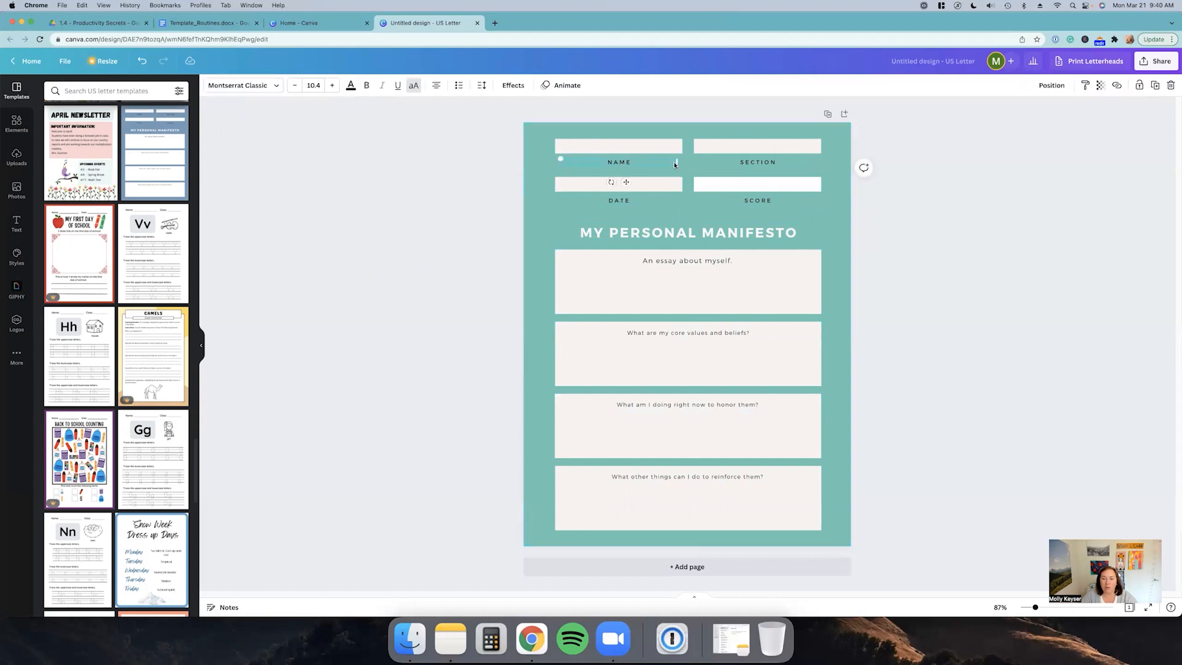
{"action": "left_click", "coordinate": [748, 163], "text": "shift"}
{"action": "left_click", "coordinate": [759, 200], "text": "shift"}
{"action": "left_click", "coordinate": [619, 201], "text": "shift"}
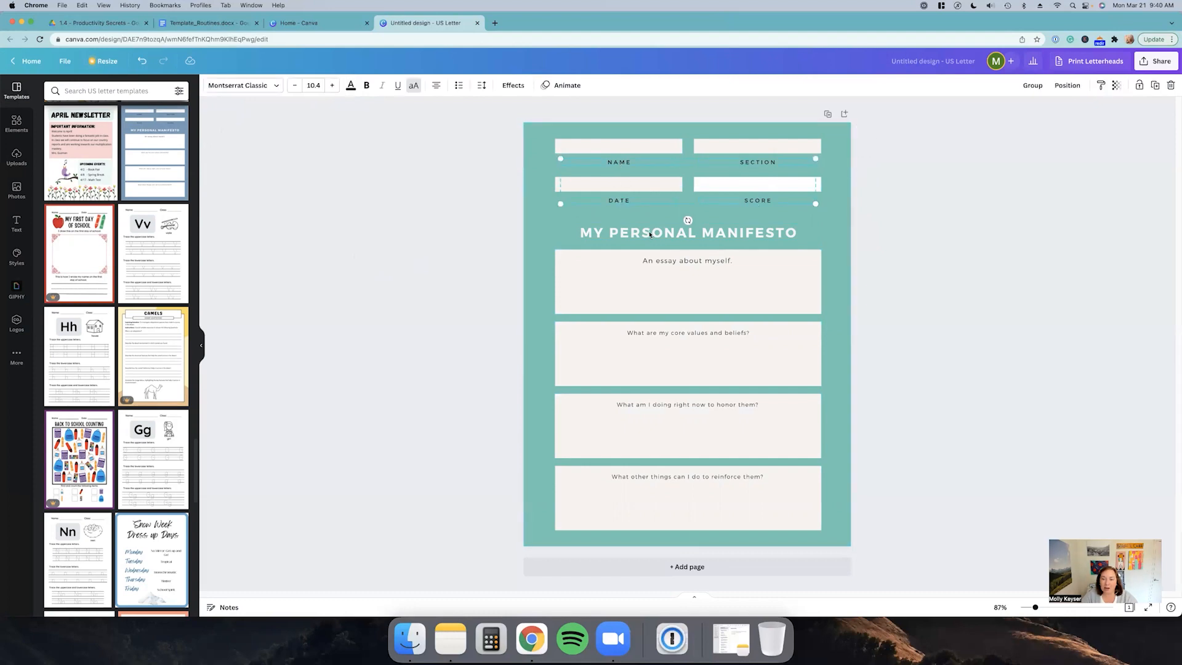
{"action": "left_click", "coordinate": [683, 261], "text": "shift"}
{"action": "left_click", "coordinate": [686, 334], "text": "shift"}
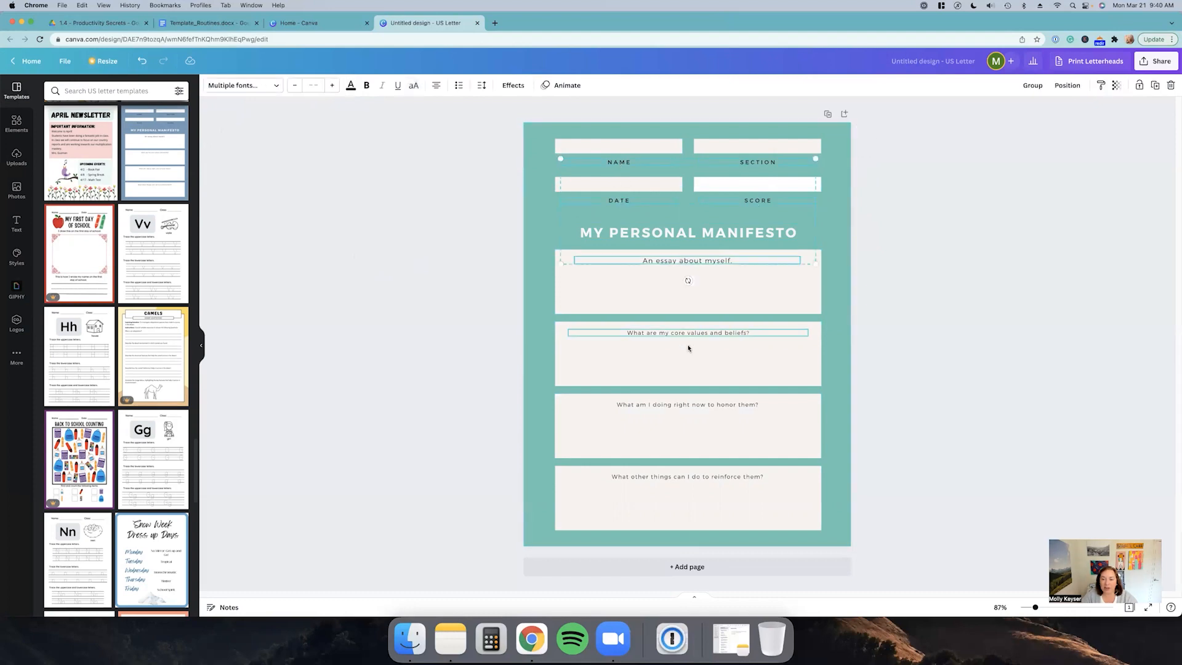
{"action": "left_click", "coordinate": [698, 407], "text": "shift"}
{"action": "left_click", "coordinate": [683, 479], "text": "shift"}
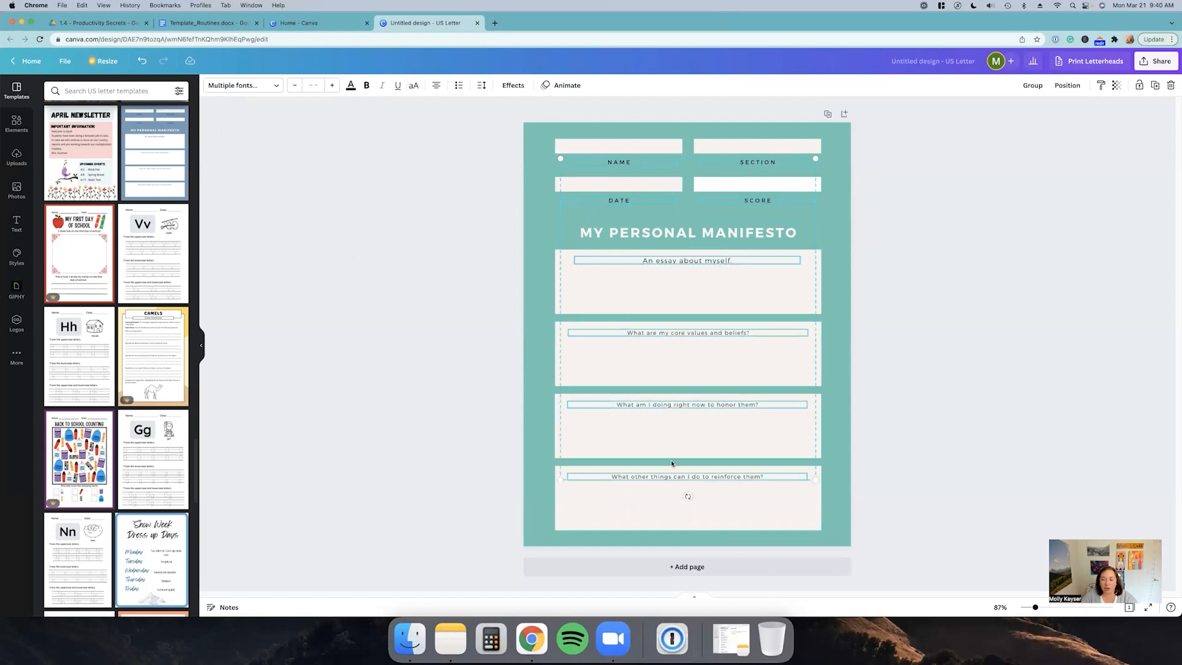
{"action": "left_click", "coordinate": [280, 85]}
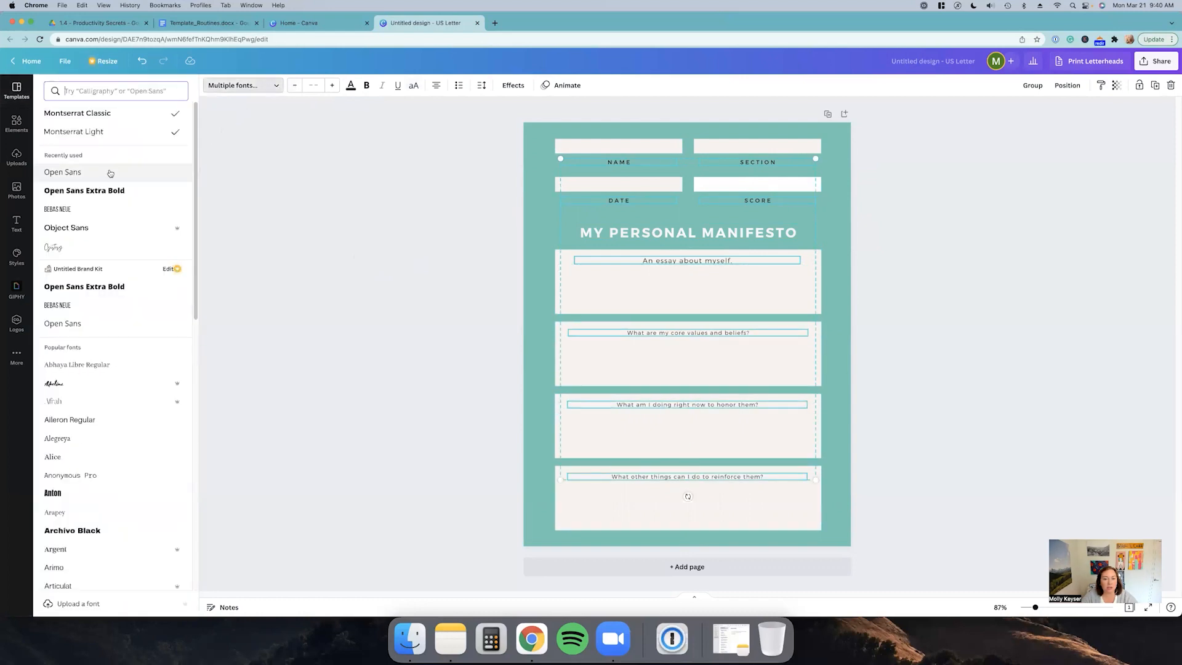
{"action": "left_click", "coordinate": [350, 85]}
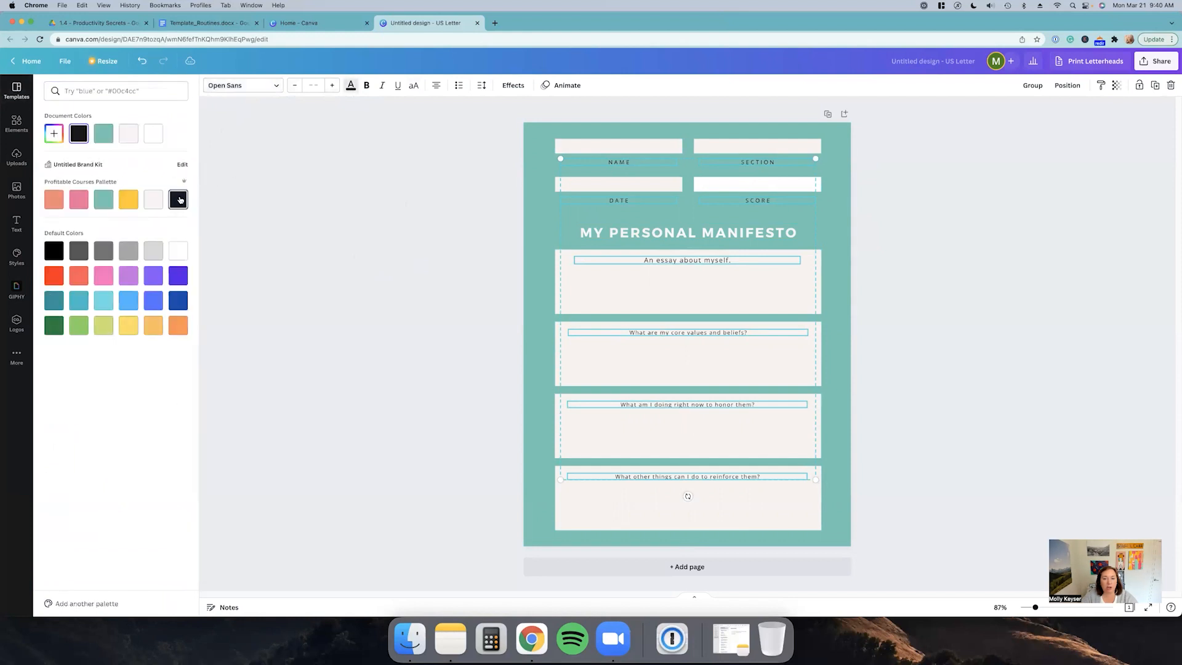
Step: Change the My Personal Manifesto title's font to Open Sans Extra Bold
{"action": "left_click", "coordinate": [602, 235]}
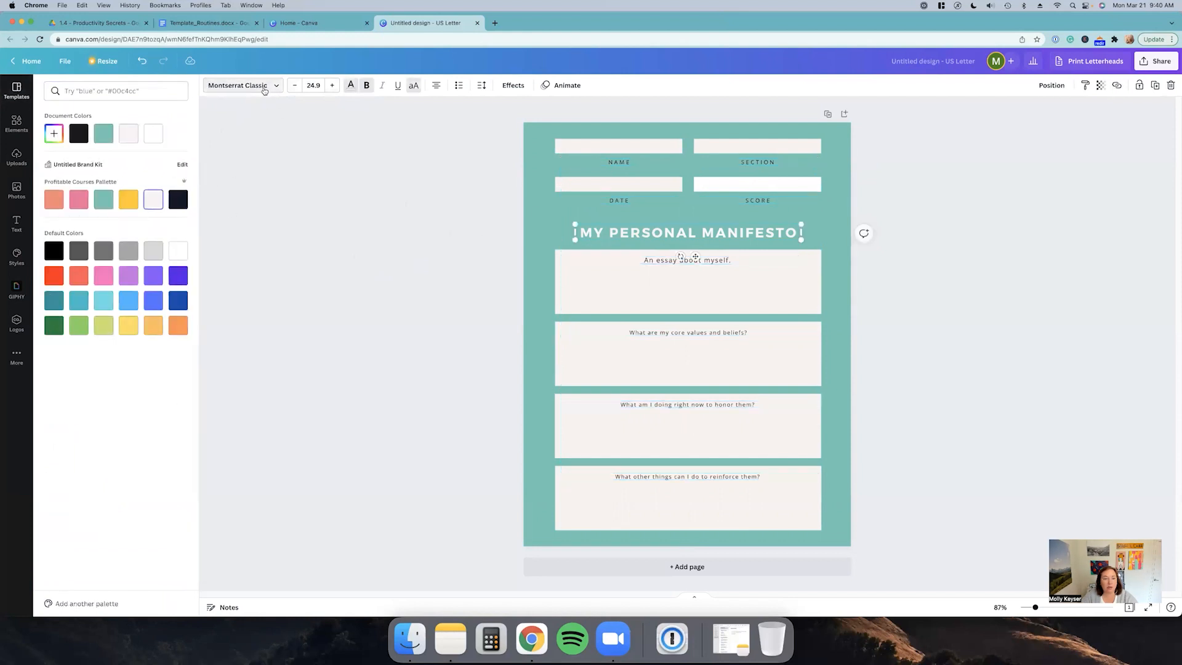
{"action": "left_click", "coordinate": [270, 85]}
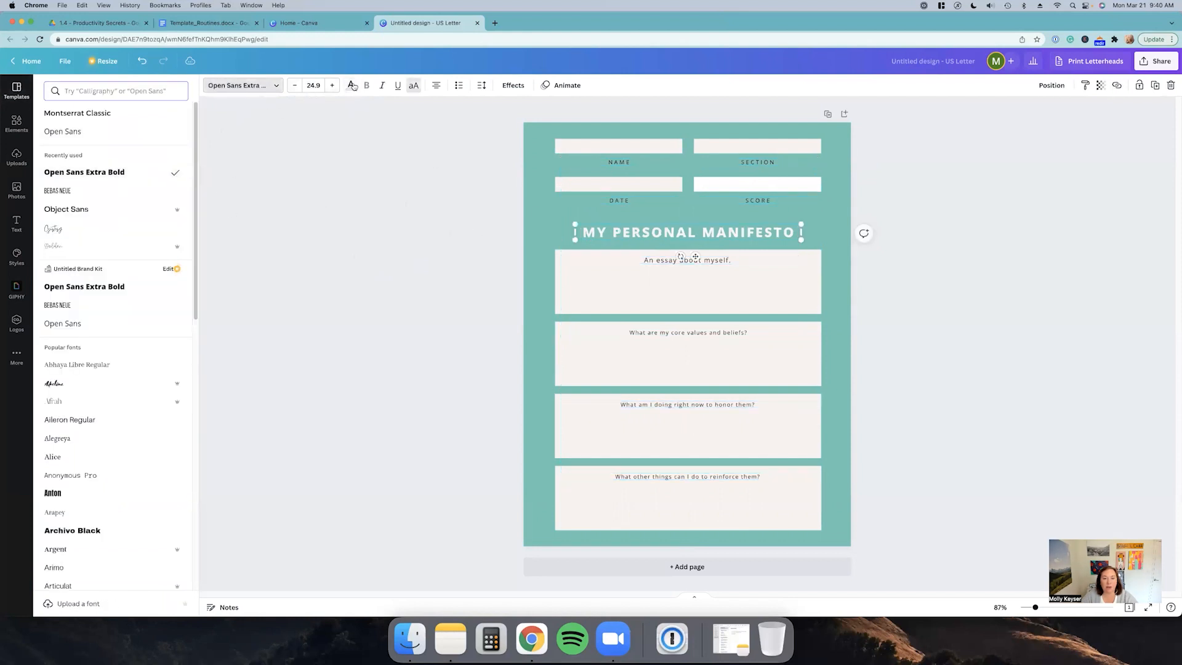
{"action": "left_click", "coordinate": [448, 216]}
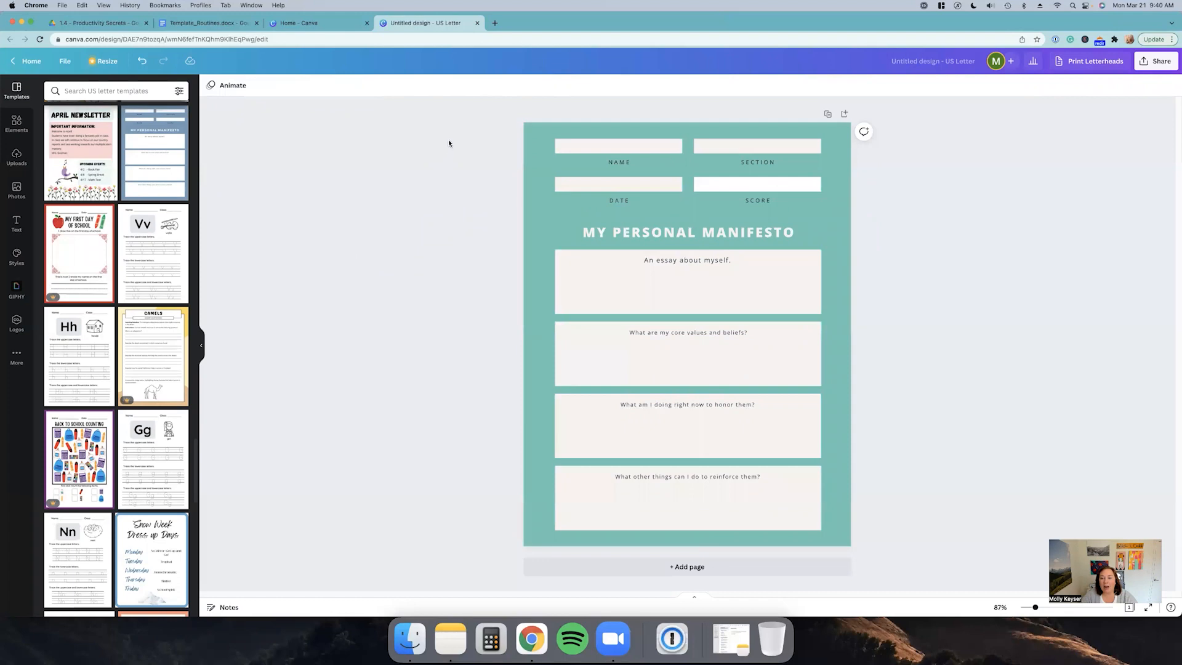
Step: Delete the name, section, date and score fields with their labels
{"action": "left_click_drag", "start_coordinate": [448, 139], "coordinate": [767, 196]}
{"action": "key", "text": "Delete"}
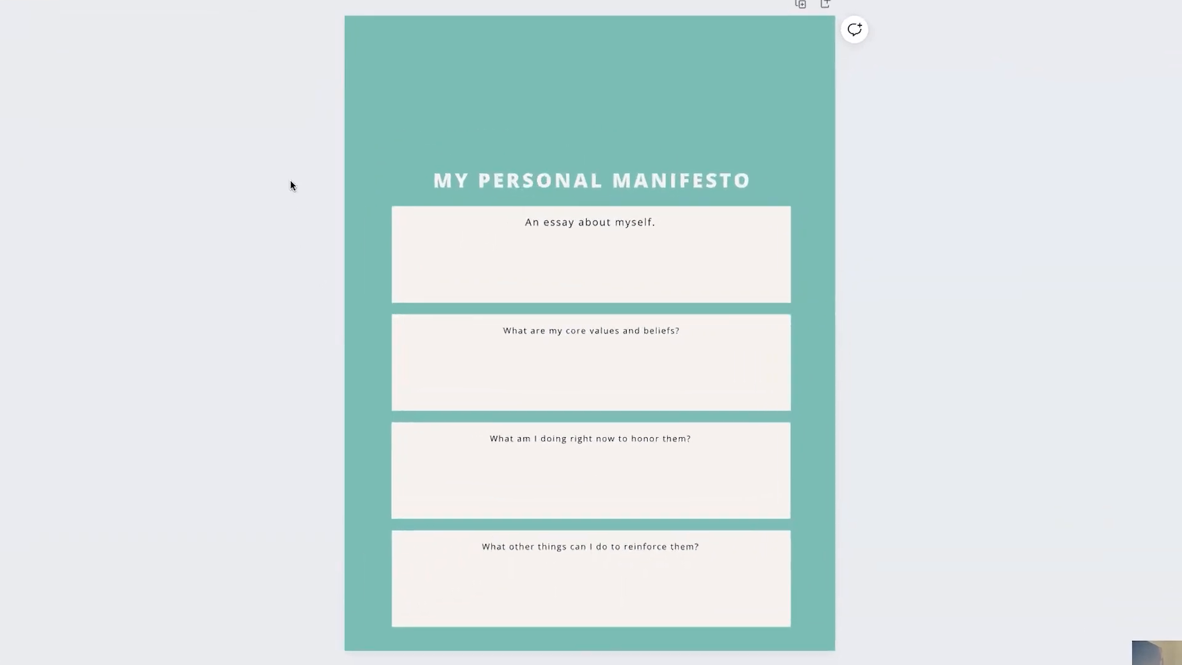
Step: Move the title and all question boxes up to the top of the page
{"action": "left_click_drag", "start_coordinate": [315, 185], "coordinate": [720, 626]}
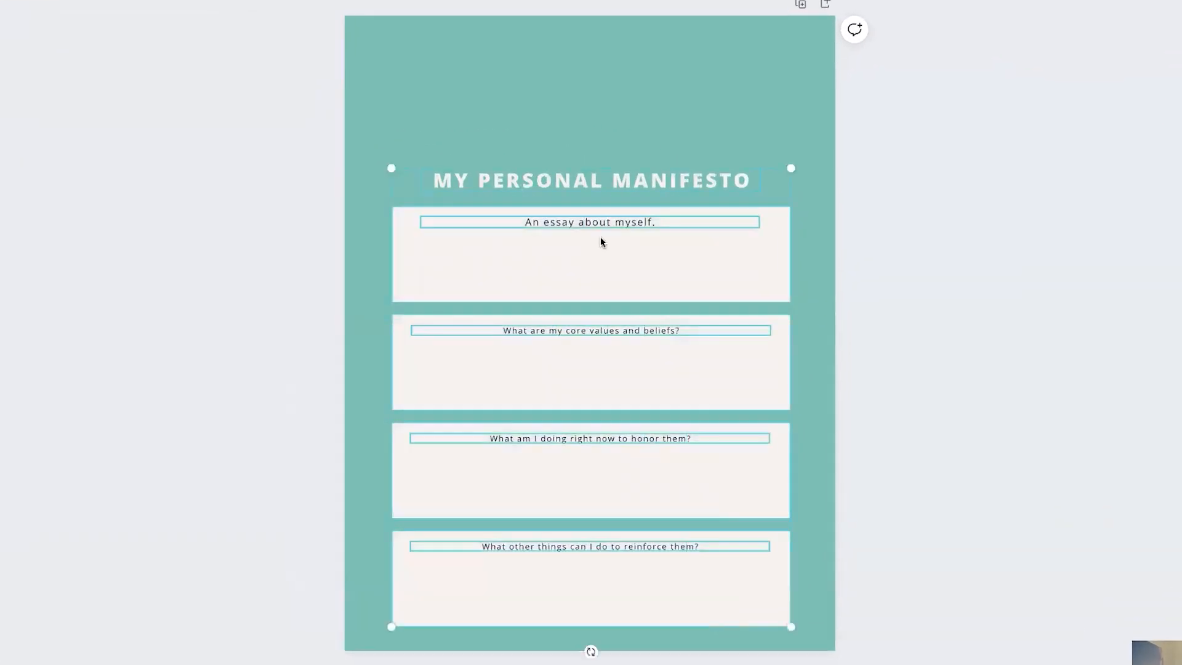
{"action": "left_click_drag", "start_coordinate": [594, 179], "coordinate": [615, 58]}
Step: Duplicate the last question box and place the copy below it
{"action": "left_click", "coordinate": [325, 417]}
{"action": "left_click_drag", "start_coordinate": [323, 407], "coordinate": [623, 438]}
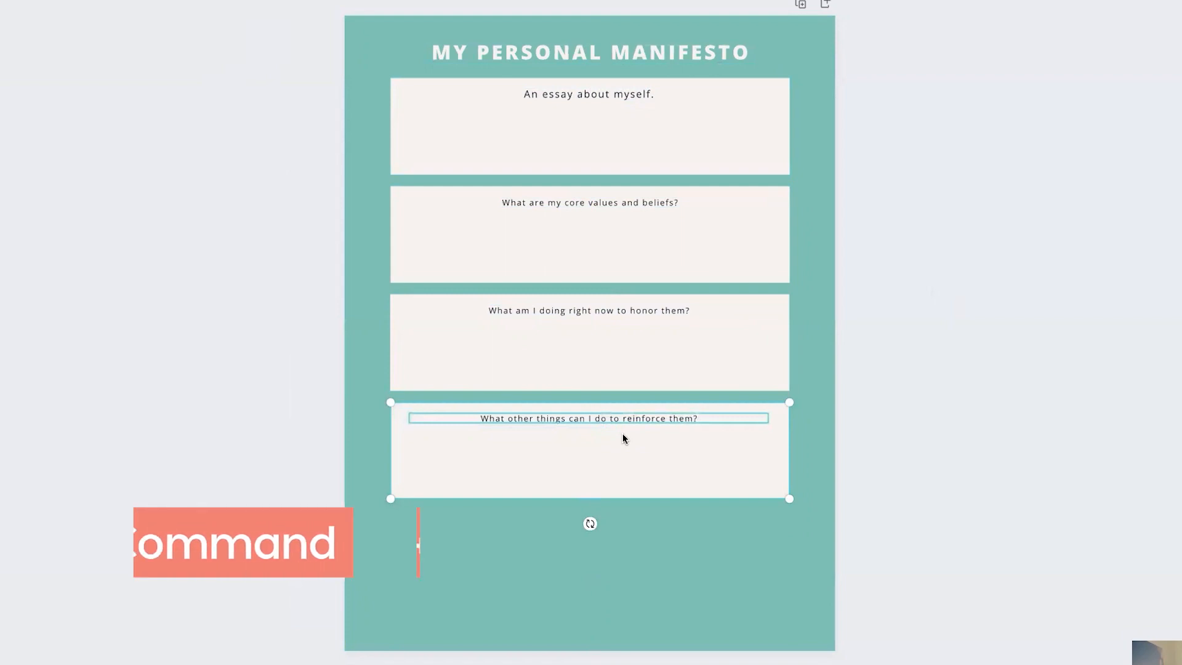
{"action": "key", "text": "super+c"}
{"action": "key", "text": "super+v"}
{"action": "left_click_drag", "start_coordinate": [632, 441], "coordinate": [622, 540]}
{"action": "left_click", "coordinate": [869, 539]}
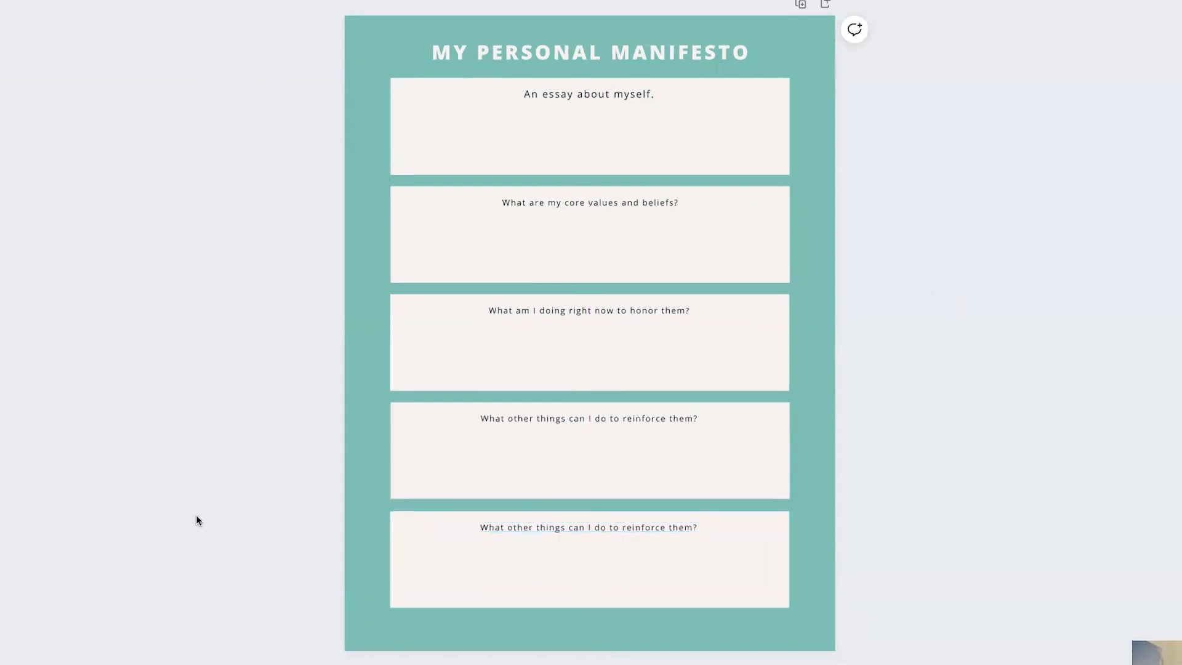
Step: Select all five question boxes and nudge them slightly down below the title
{"action": "left_click_drag", "start_coordinate": [216, 521], "coordinate": [625, 558]}
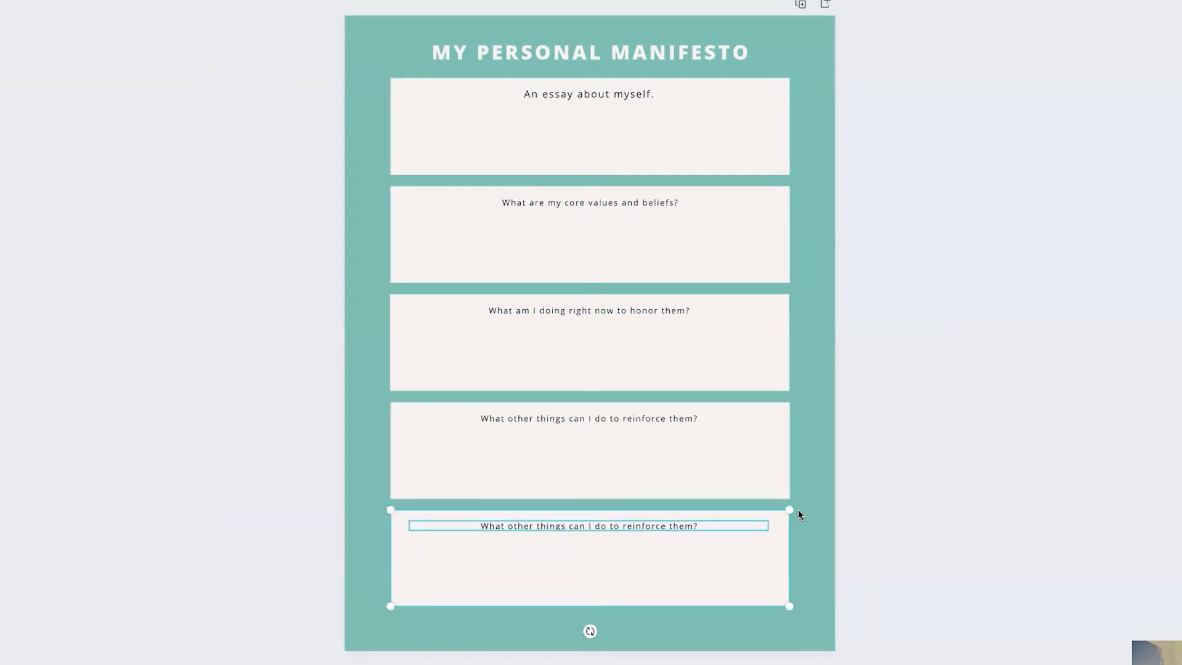
{"action": "left_click", "coordinate": [870, 494]}
{"action": "left_click_drag", "start_coordinate": [298, 84], "coordinate": [763, 564]}
{"action": "left_click_drag", "start_coordinate": [622, 453], "coordinate": [623, 462]}
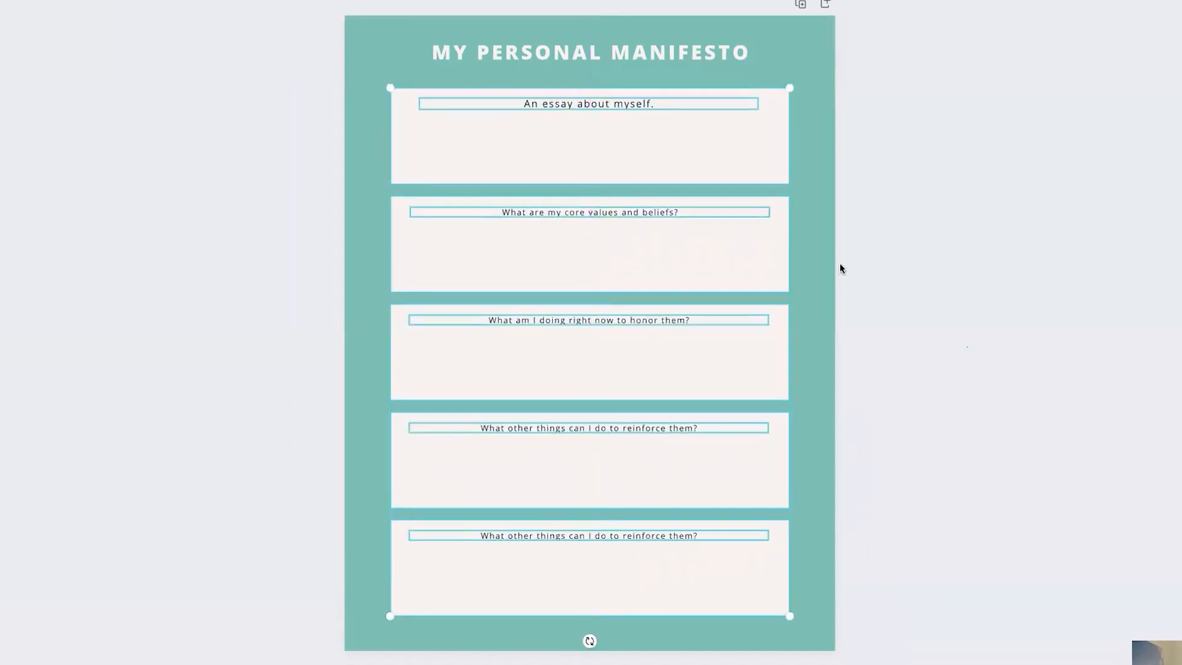
Step: Replace the title text with "COURSE IDEAL CLIENT WORKSHEET"
{"action": "left_click", "coordinate": [839, 263]}
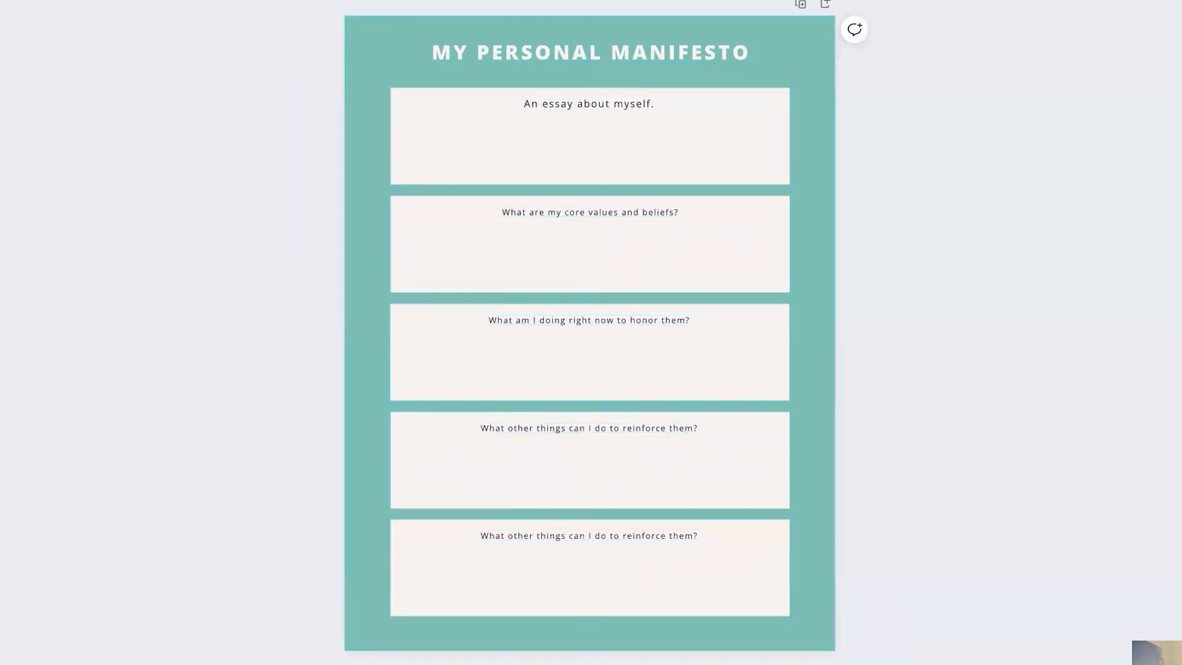
{"action": "left_click", "coordinate": [680, 54]}
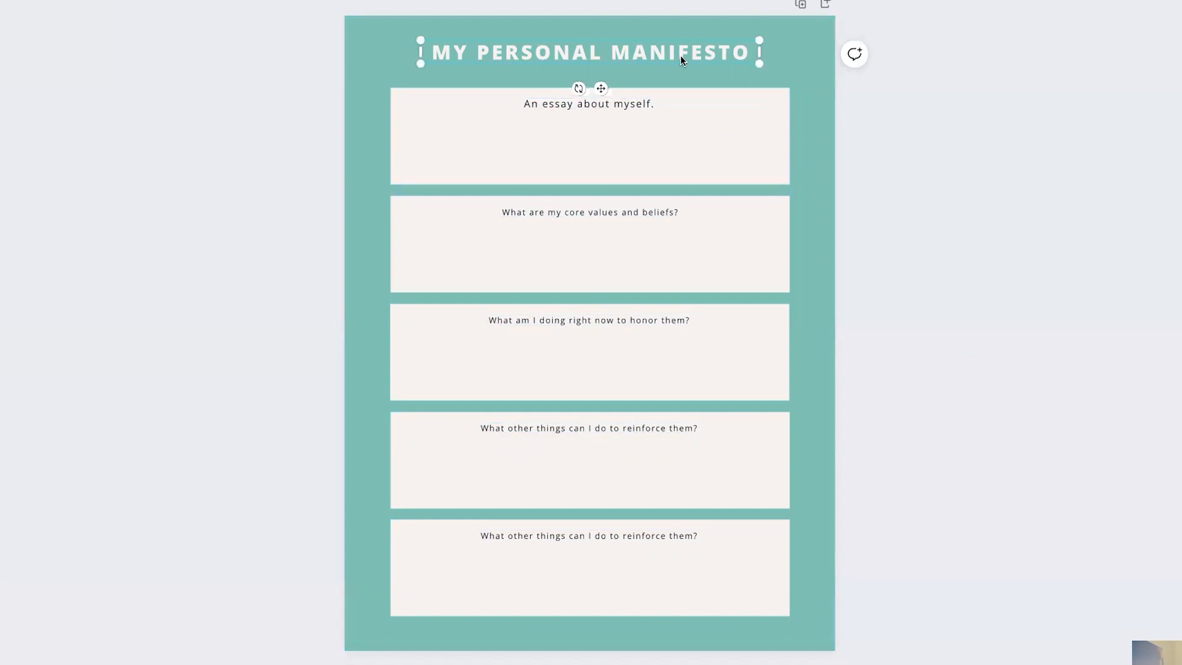
{"action": "left_click", "coordinate": [680, 56]}
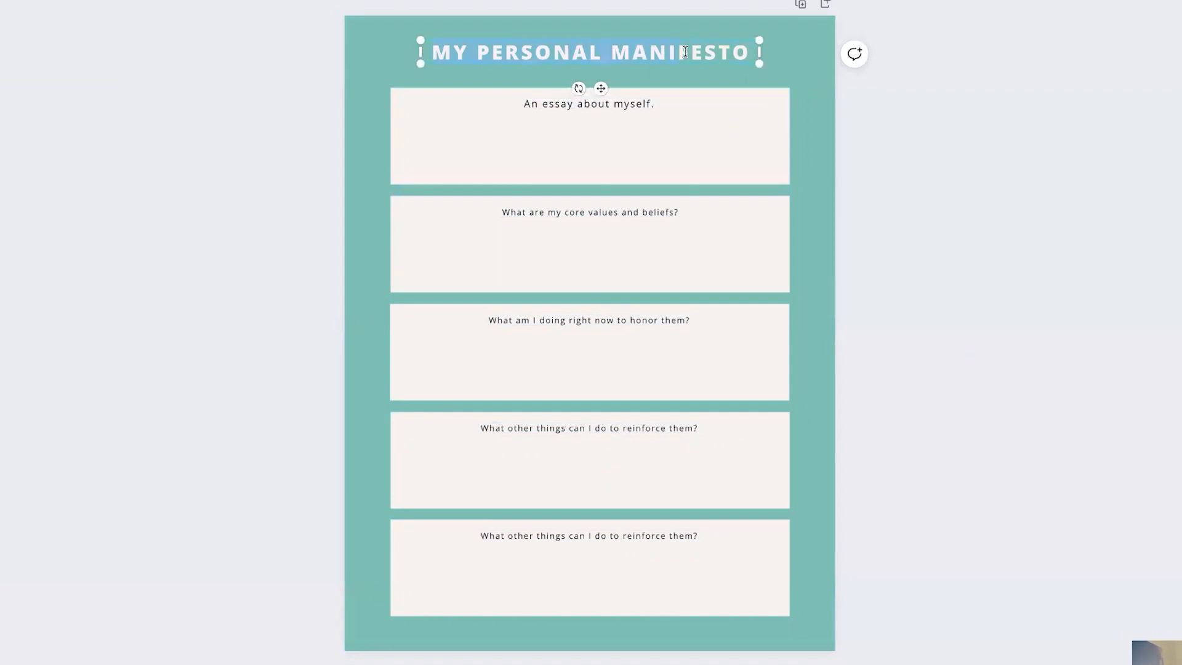
{"action": "type", "text": "IDEA"}
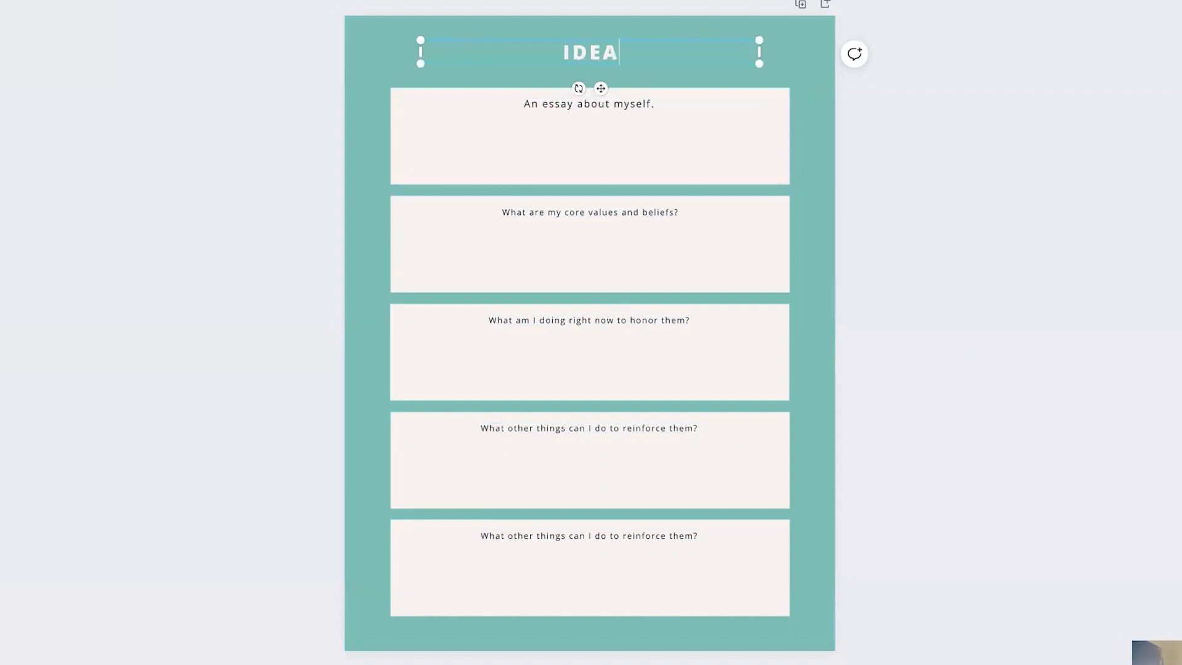
{"action": "key", "text": "BackSpace"}
{"action": "key", "text": "BackSpace"}
{"action": "key", "text": "BackSpace"}
{"action": "key", "text": "BackSpace"}
{"action": "type", "text": "COURSE IDEAL CLIENT WORKSHEET"}
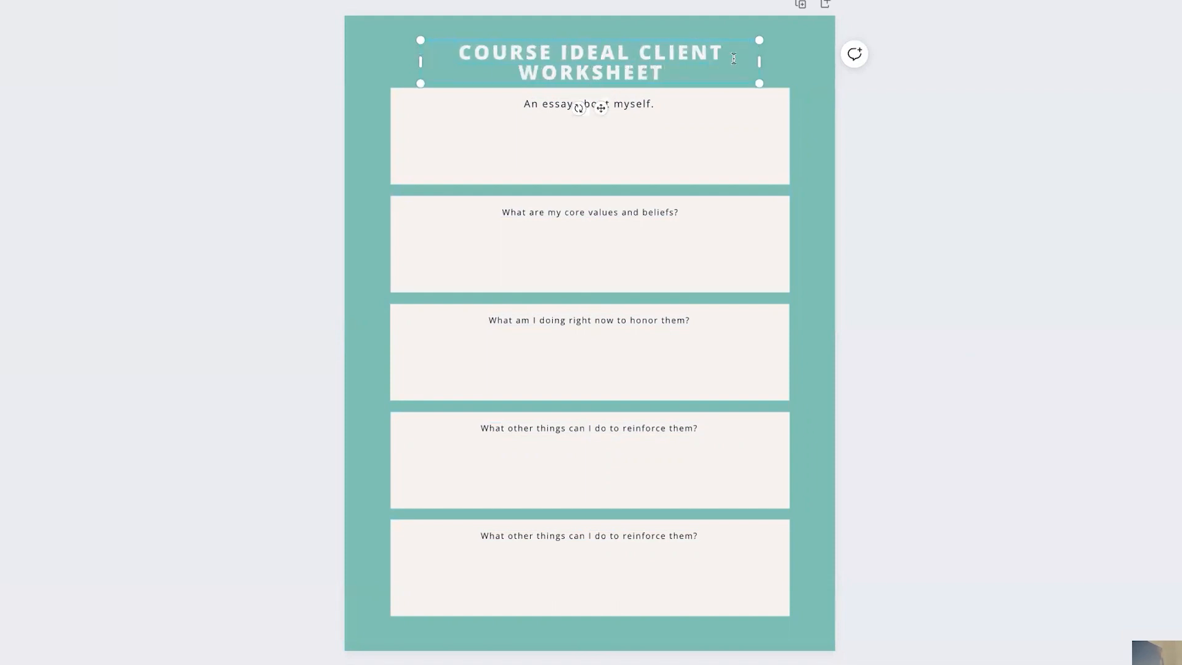
Step: Move the title slightly up so it sits clear of the first question box
{"action": "left_click", "coordinate": [662, 86]}
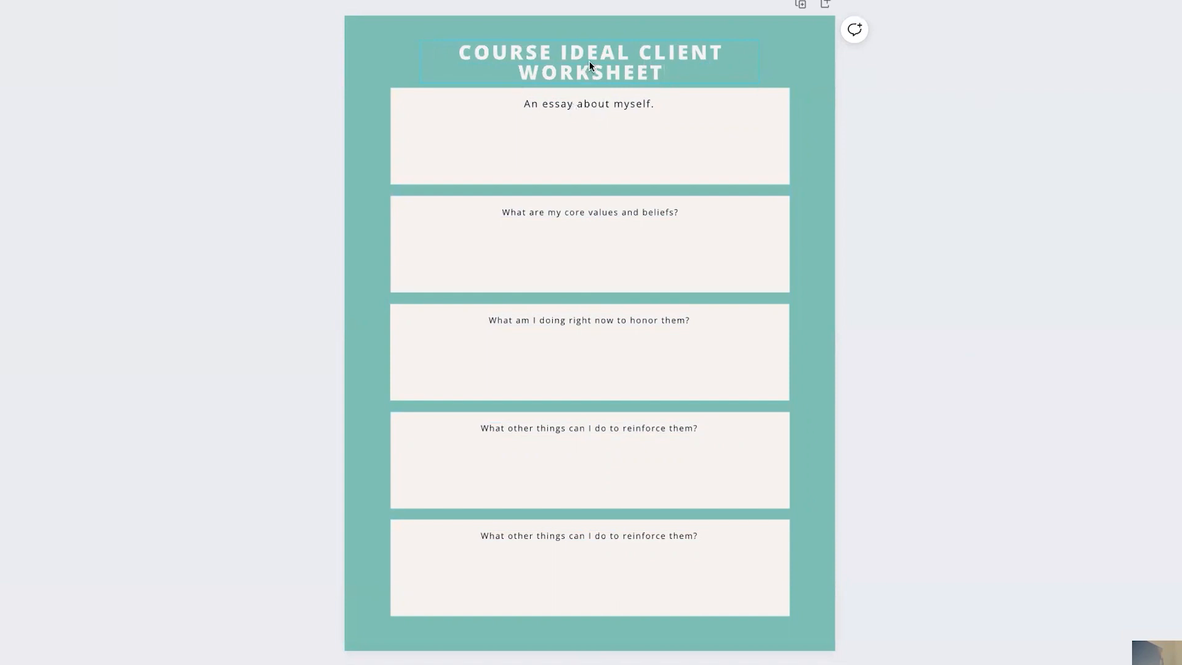
{"action": "left_click_drag", "start_coordinate": [589, 61], "coordinate": [589, 53]}
{"action": "left_click", "coordinate": [810, 109]}
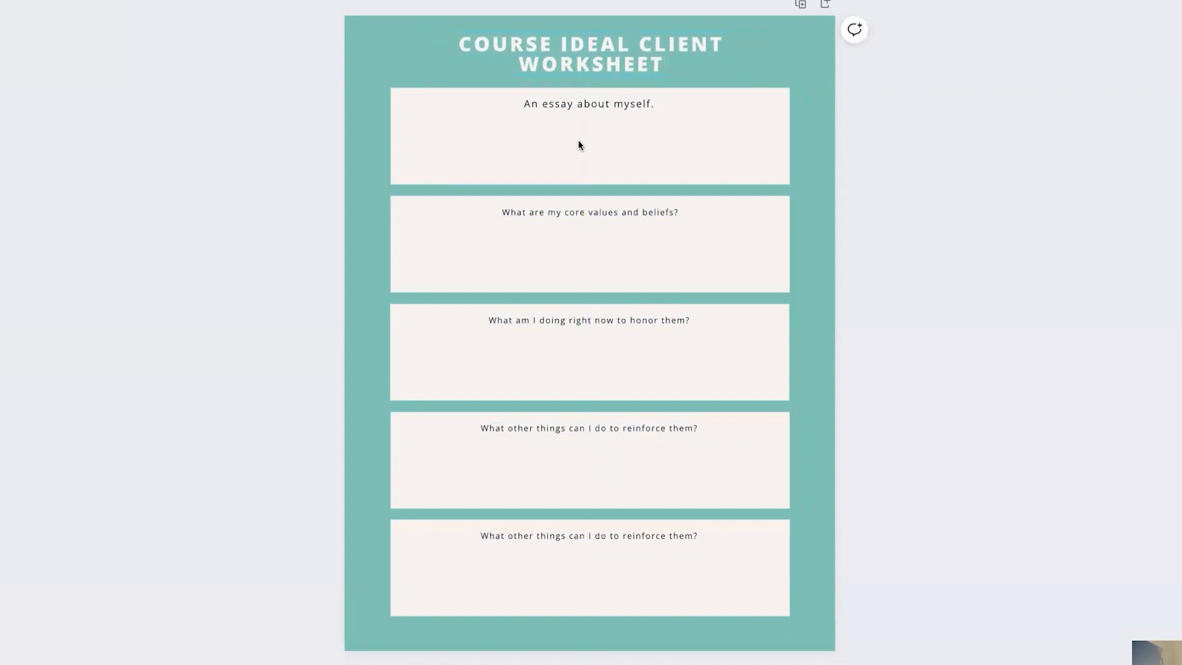
Step: Select the question text boxes one after another, from the second down to the last
{"action": "left_click", "coordinate": [572, 107]}
{"action": "left_click", "coordinate": [594, 213]}
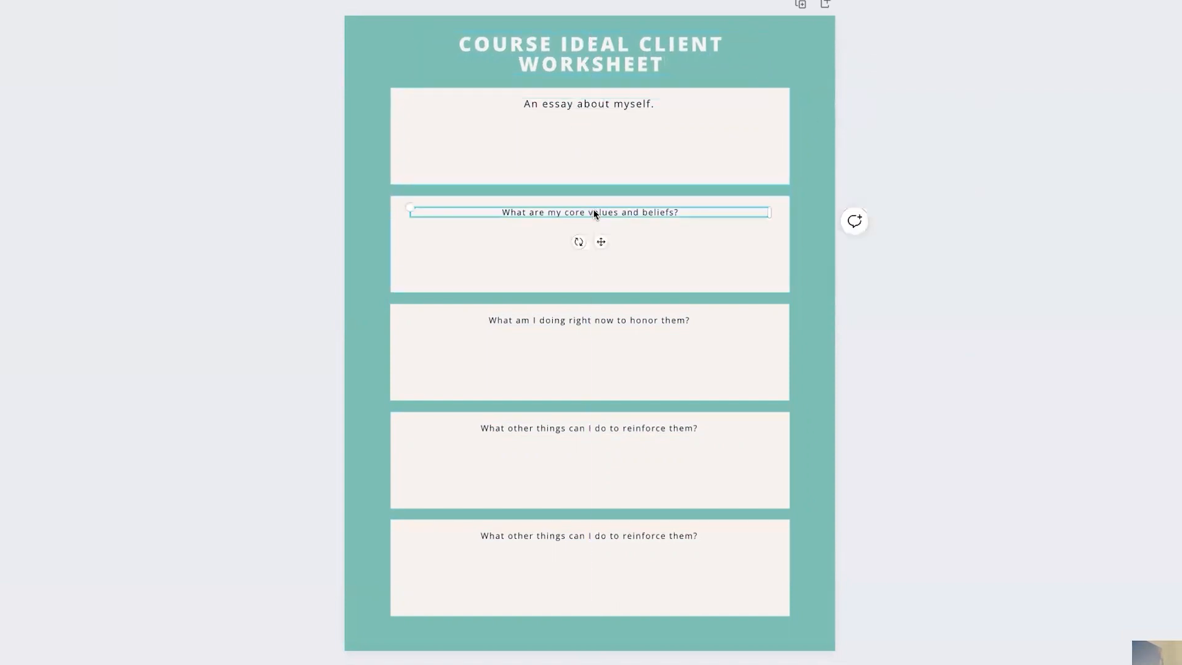
{"action": "left_click", "coordinate": [616, 320]}
{"action": "left_click", "coordinate": [643, 428]}
{"action": "left_click", "coordinate": [656, 540]}
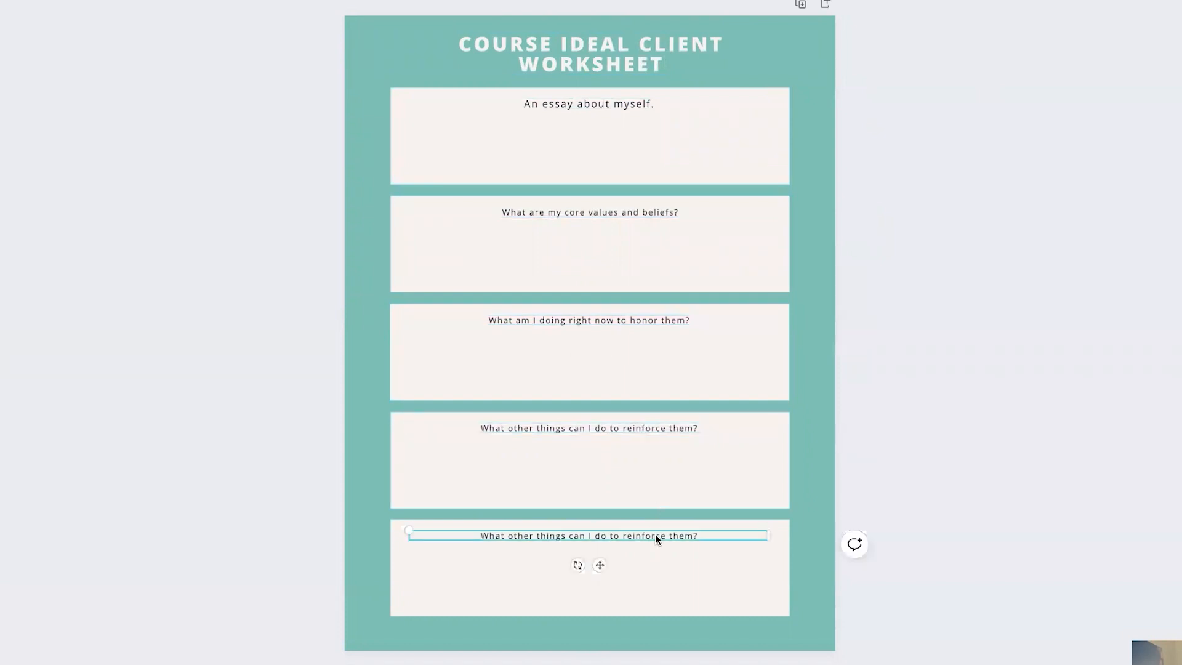
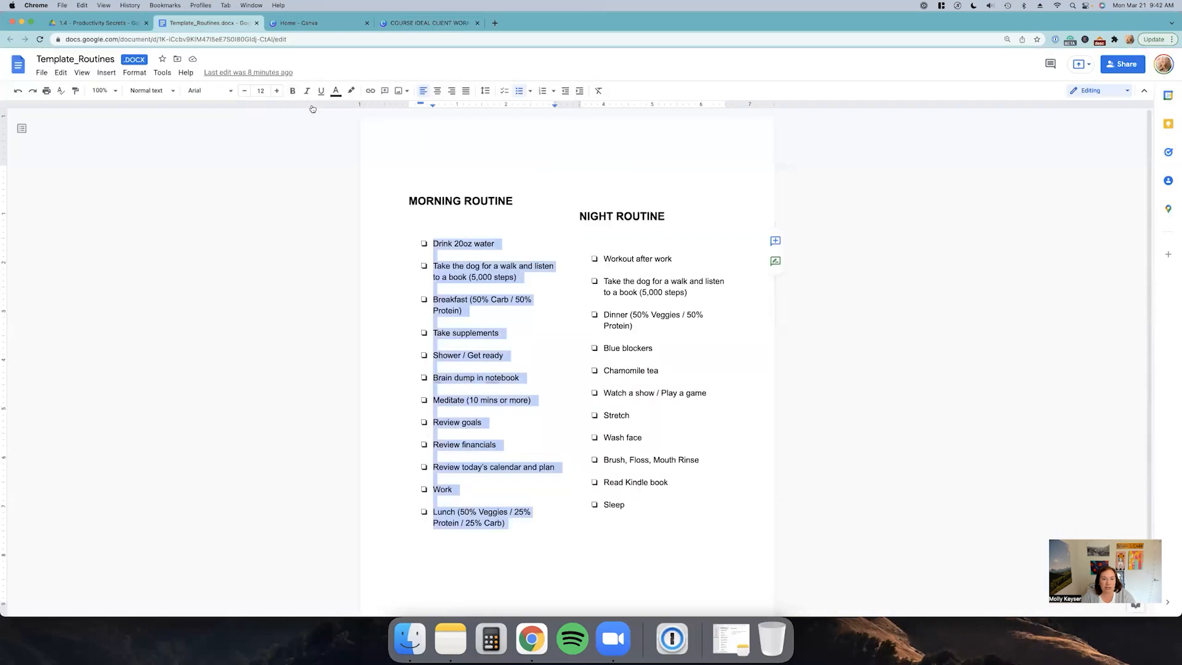
Step: Paste the copied morning routine list onto the blank page in Canva
{"action": "left_click", "coordinate": [413, 23]}
{"action": "left_click", "coordinate": [576, 223]}
{"action": "double_click", "coordinate": [581, 223]}
{"action": "type", "text": "DRINK 20OZ WATER  TAKE THE DOG FOR A WALK AND LISTEN TO A BOOK (5,000 STEPS)  BREAKFAST (50% CARB / 50% PROTEIN)  TAKE SUPPLEMENTS  SHOWER / GET READY  BRAIN DUMP IN NOTEBOOK  MEDITATE (10 MINS OR MORE)  REVIEW GOALS  REVIEW FINANCIALS  REVIEW TODAY'S CALENDAR AND PLAN  WORK  LUNCH (50% VEGGIES / 25% PROTEIN / 25% CARB)"}
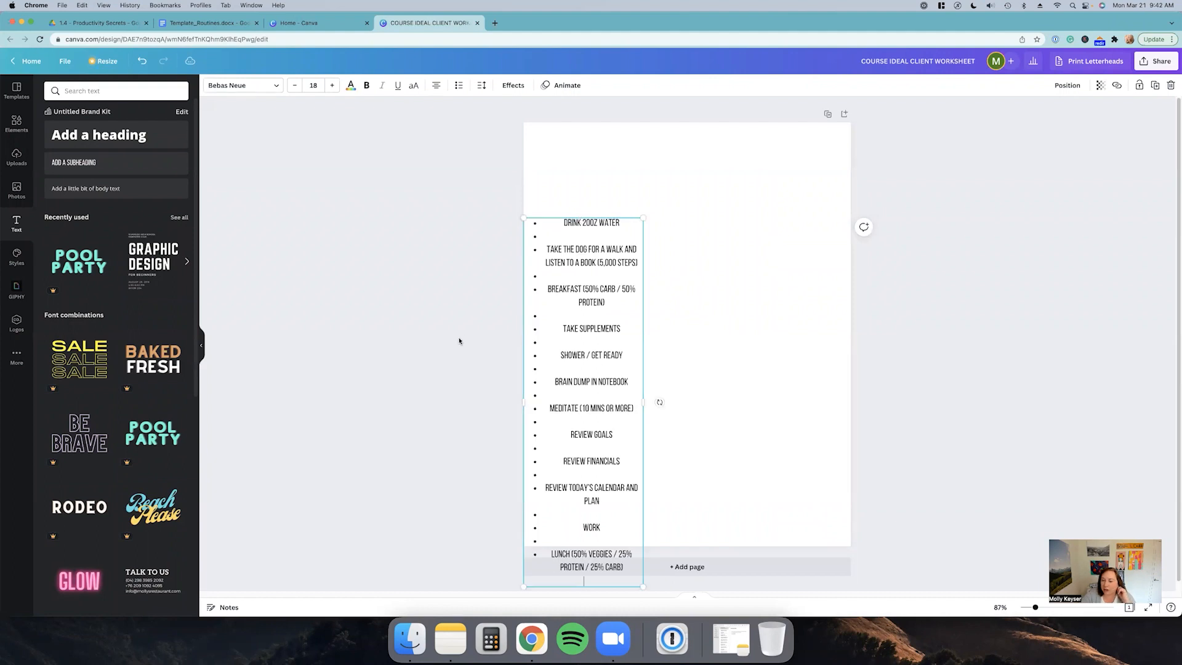
Step: Move the pasted list toward the top of the page and widen its text box
{"action": "left_click", "coordinate": [474, 341]}
{"action": "left_click_drag", "start_coordinate": [583, 345], "coordinate": [597, 283]}
{"action": "left_click_drag", "start_coordinate": [653, 158], "coordinate": [651, 174]}
Step: Remove all the empty bullet lines between the morning routine items
{"action": "left_click", "coordinate": [559, 205]}
{"action": "key", "text": "BackSpace"}
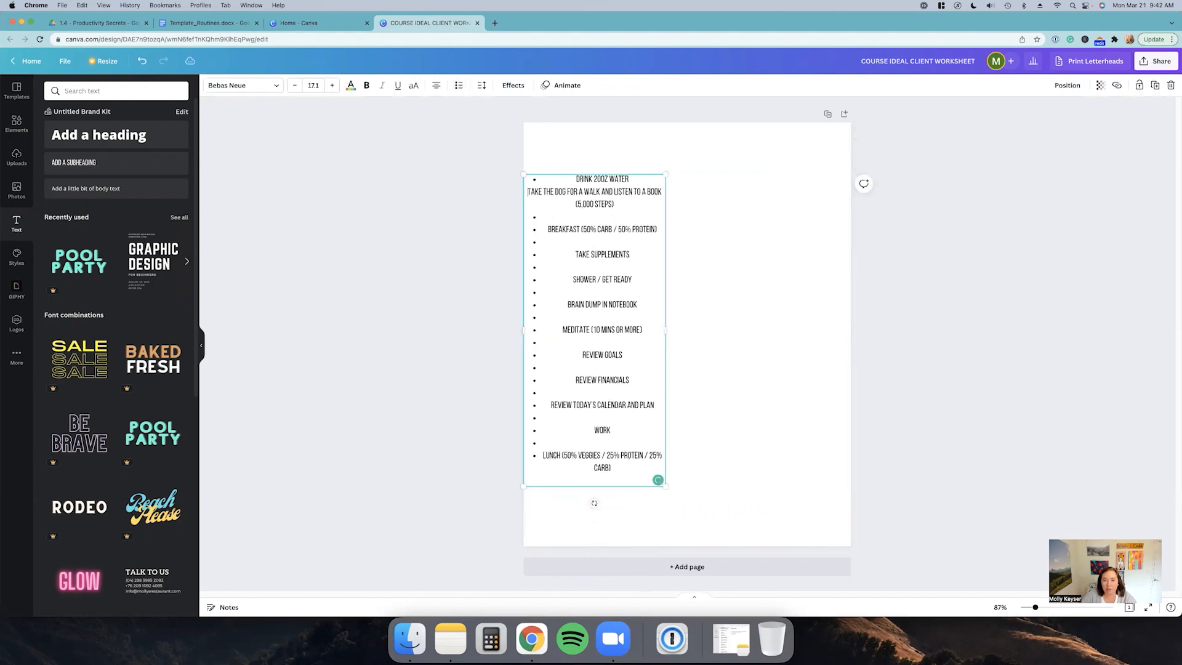
{"action": "key", "text": "BackSpace"}
{"action": "key", "text": "Return"}
{"action": "key", "text": "Return"}
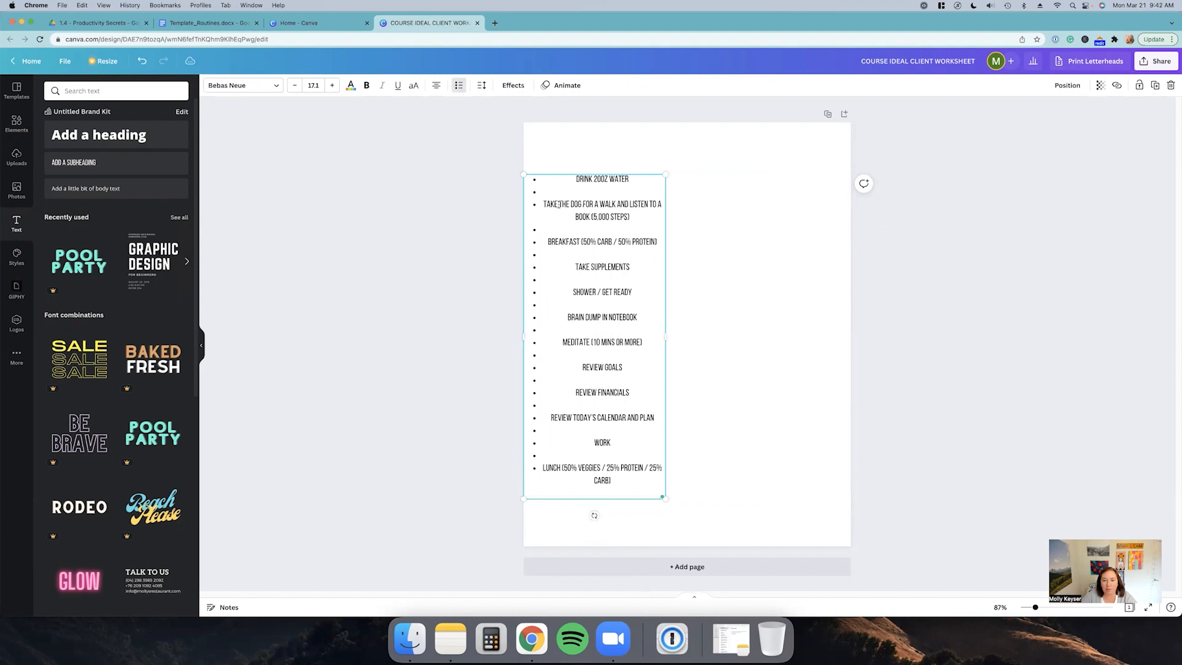
{"action": "key", "text": "BackSpace"}
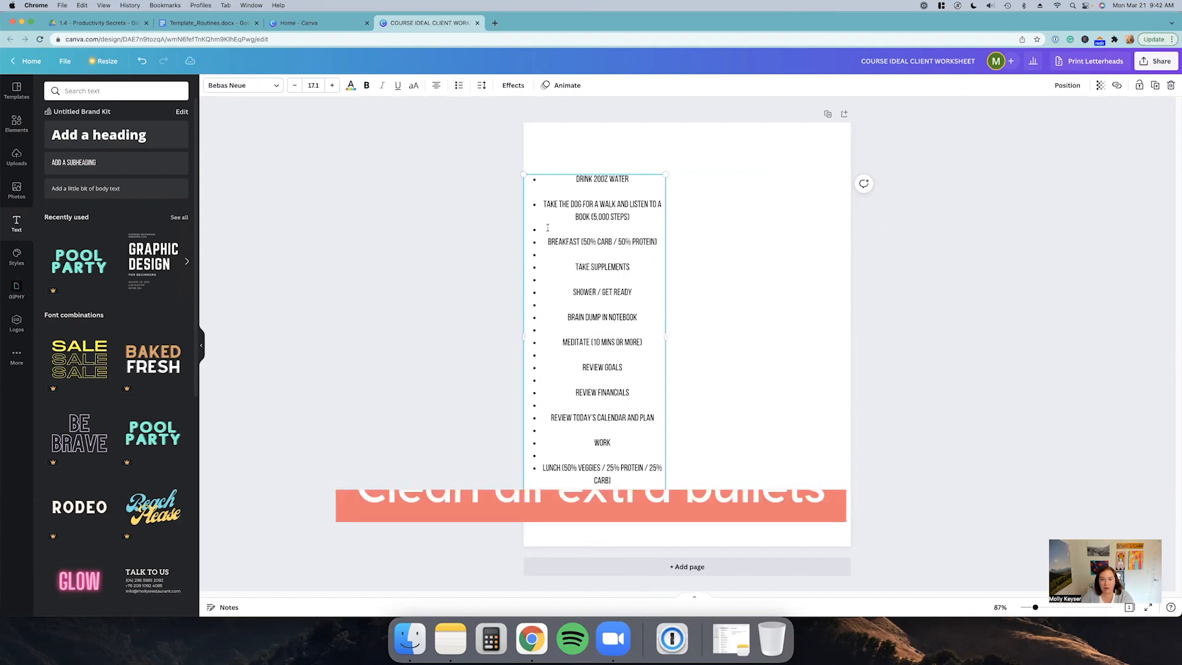
{"action": "left_click", "coordinate": [566, 229]}
{"action": "key", "text": "BackSpace"}
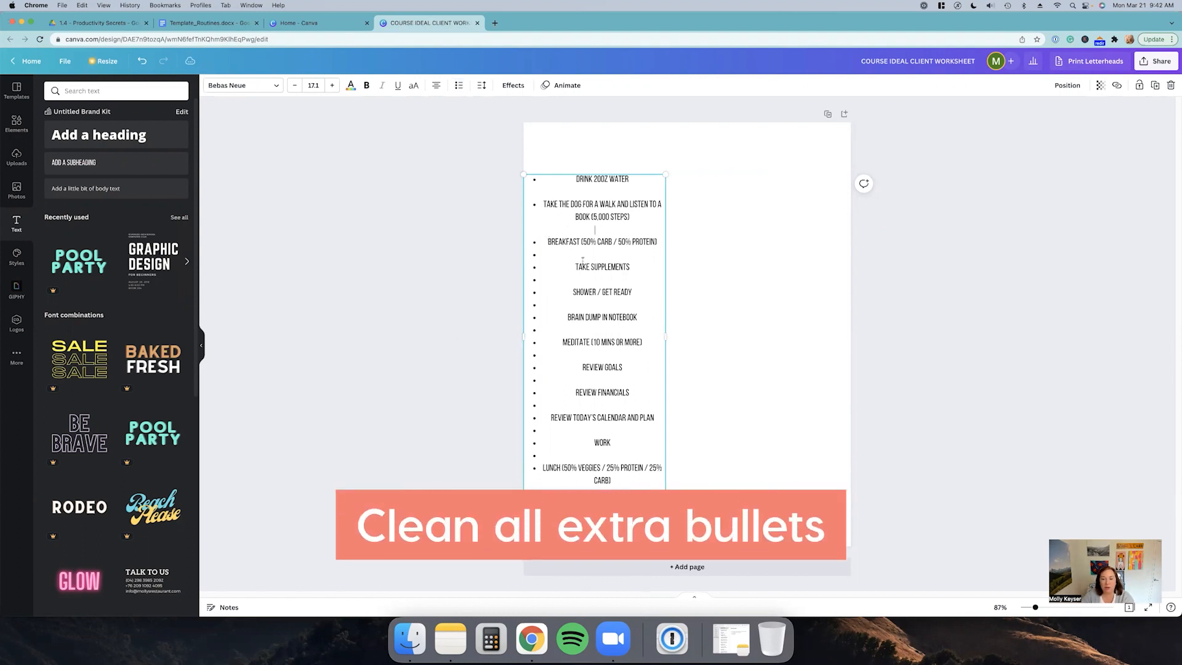
{"action": "left_click", "coordinate": [581, 254]}
{"action": "key", "text": "BackSpace"}
{"action": "left_click", "coordinate": [599, 303]}
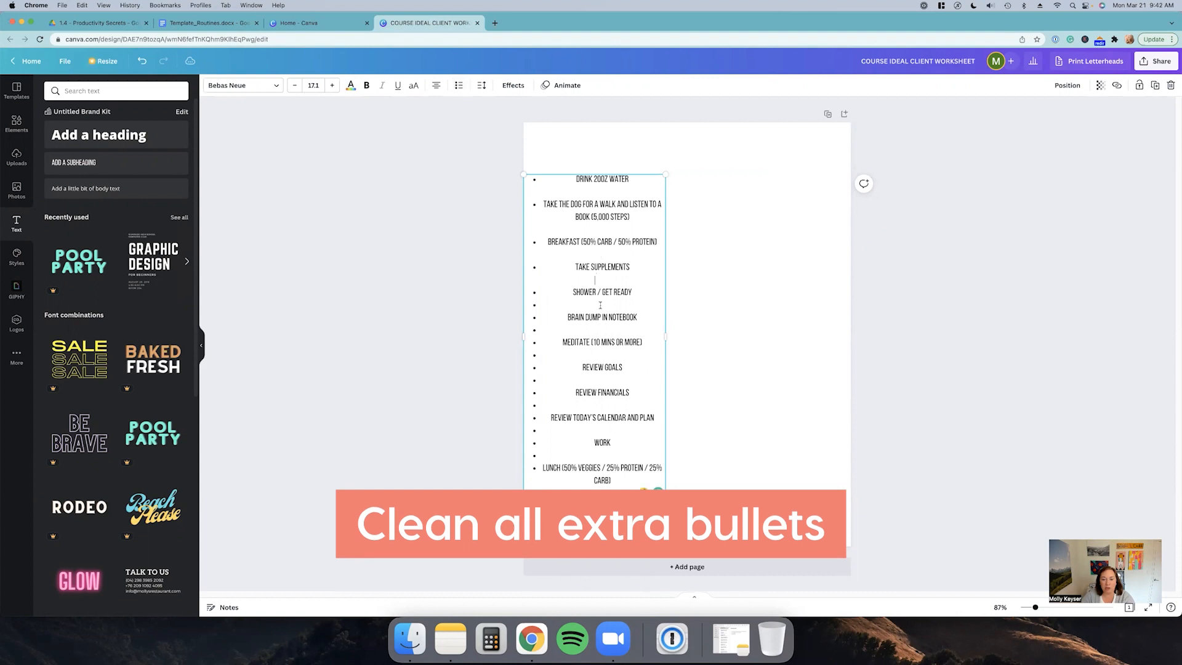
{"action": "key", "text": "BackSpace"}
{"action": "left_click", "coordinate": [601, 329]}
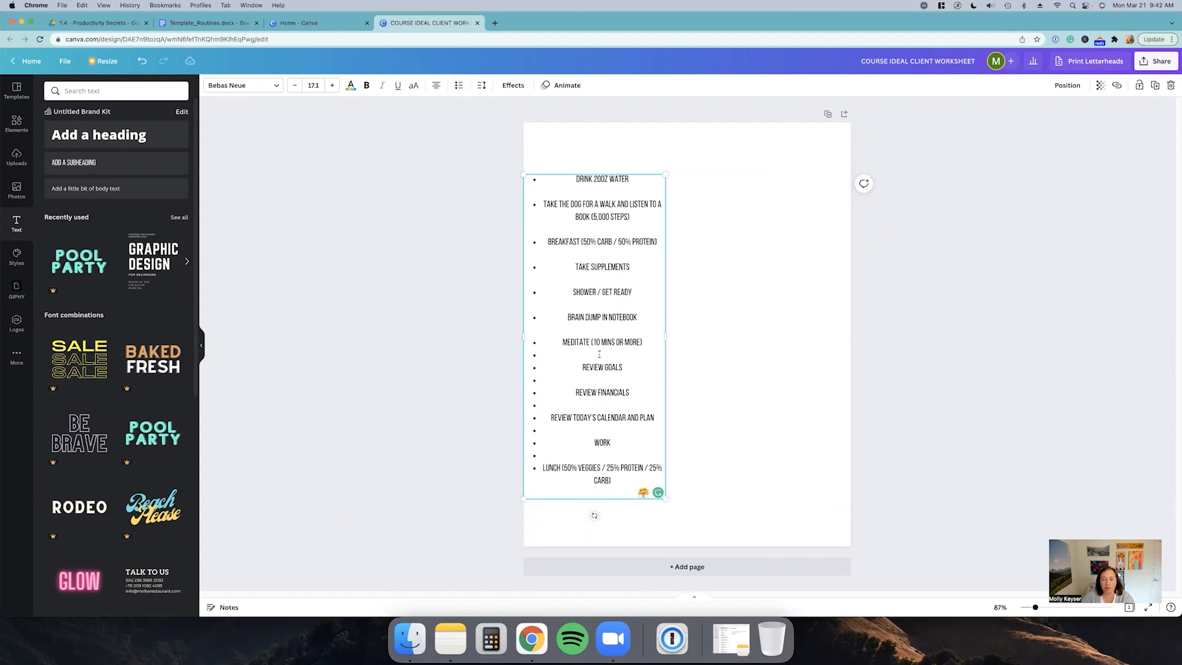
{"action": "key", "text": "BackSpace"}
{"action": "left_click", "coordinate": [599, 380]}
{"action": "left_click", "coordinate": [600, 405]}
{"action": "key", "text": "BackSpace"}
{"action": "left_click", "coordinate": [600, 430]}
{"action": "key", "text": "BackSpace"}
{"action": "left_click", "coordinate": [603, 455]}
{"action": "key", "text": "BackSpace"}
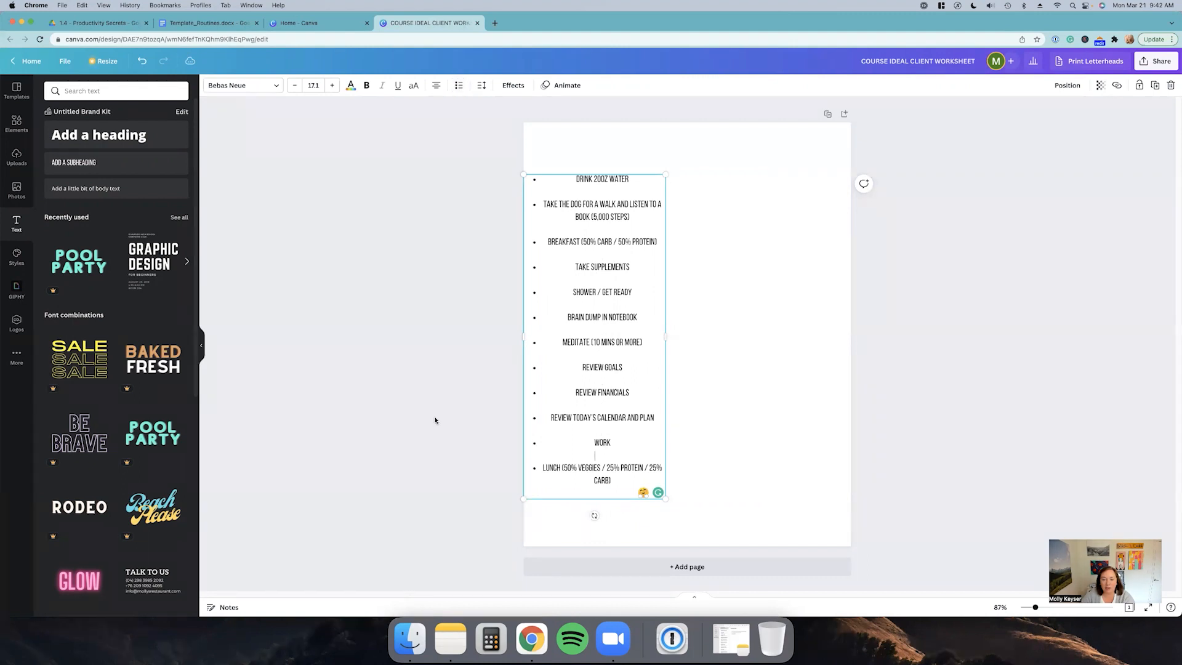
Step: Duplicate the list and place the copy as a second column to its right
{"action": "left_click", "coordinate": [857, 333]}
{"action": "left_click", "coordinate": [623, 330]}
{"action": "left_click_drag", "start_coordinate": [623, 330], "coordinate": [765, 309]}
{"action": "left_click", "coordinate": [969, 285]}
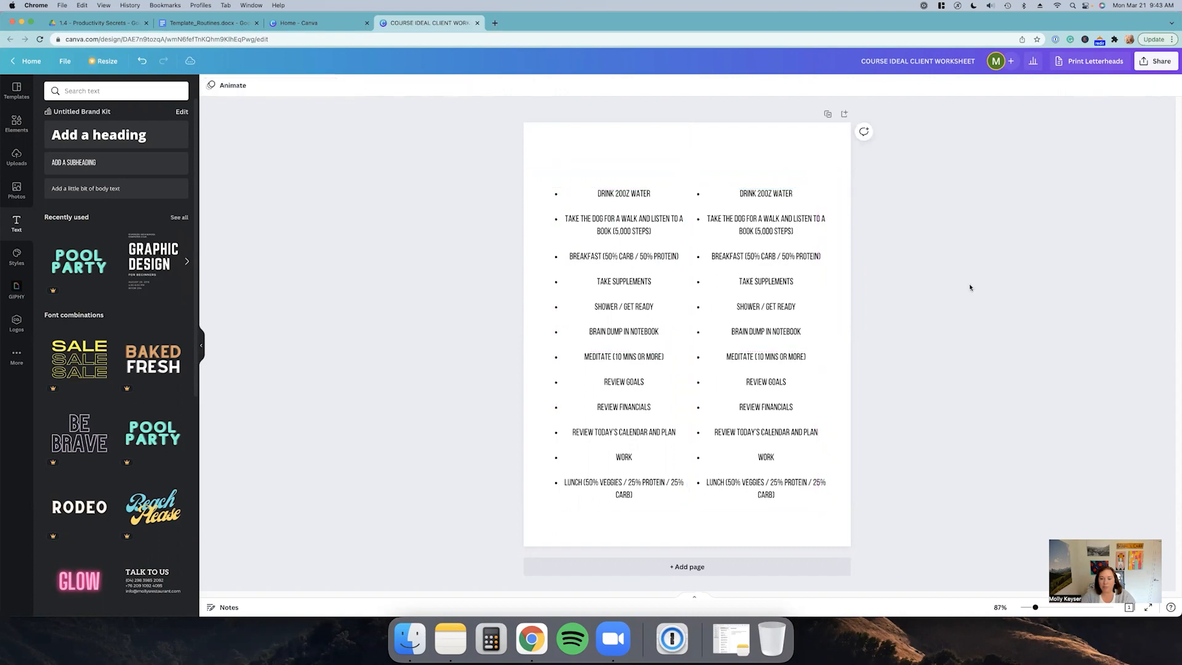
Step: Switch to the Google Doc and copy the night routine items
{"action": "left_click", "coordinate": [210, 23]}
{"action": "left_click", "coordinate": [501, 378]}
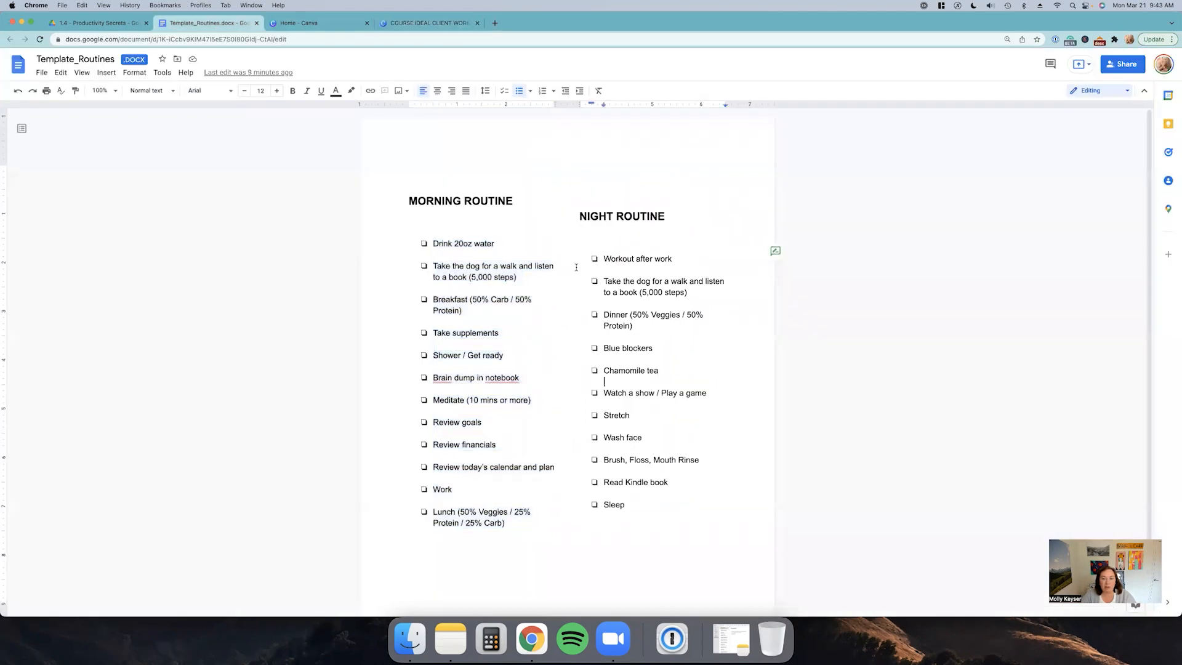
{"action": "left_click_drag", "start_coordinate": [602, 257], "coordinate": [580, 516]}
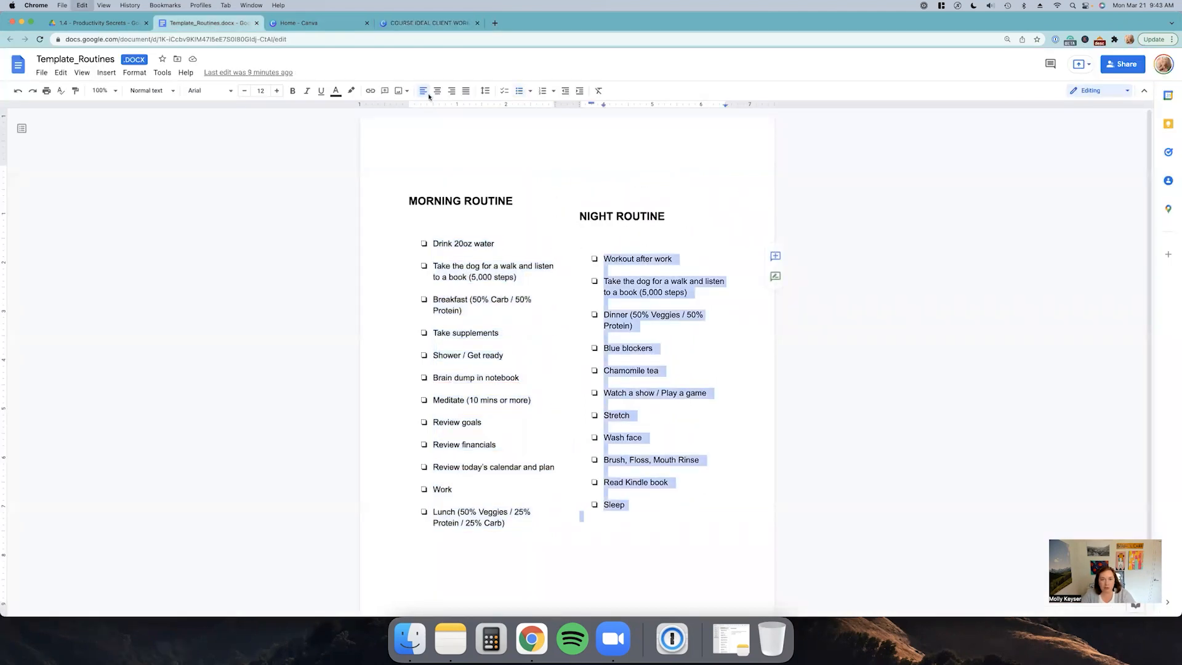
Step: Replace the text of the second column in Canva with the pasted night routine items
{"action": "left_click", "coordinate": [427, 23]}
{"action": "left_click", "coordinate": [803, 301]}
{"action": "left_click_drag", "start_coordinate": [738, 194], "coordinate": [777, 495]}
{"action": "type", "text": "WORKOUT AFTER WORK  TAKE THE DOG FOR A WALK AND LISTEN TO A BOOK (5,000 STEPS)  DINNER (50% VEGGIES / 50% PROTEIN)  BLUE BLOCKERS  CHAMOMILE TEA  WATCH A SHOW / PLAY A GAME  STRETCH  WASH FACE  BRUSH, FLOSS, MOUTH RINSE  READ KINDLE BOOK  SLEEP"}
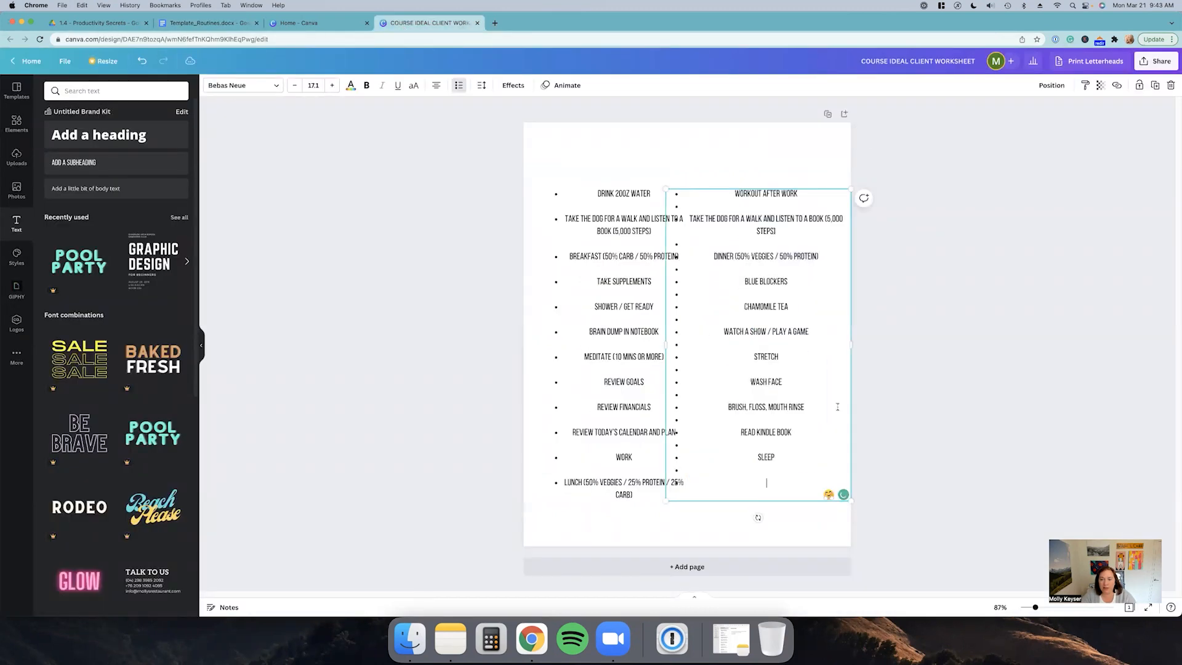
Step: Remove all the empty bullet lines between the night routine items
{"action": "left_click", "coordinate": [761, 242]}
{"action": "key", "text": "BackSpace"}
{"action": "left_click", "coordinate": [769, 270]}
{"action": "key", "text": "BackSpace"}
{"action": "left_click", "coordinate": [768, 294]}
{"action": "key", "text": "BackSpace"}
{"action": "left_click", "coordinate": [765, 318]}
{"action": "key", "text": "BackSpace"}
{"action": "left_click", "coordinate": [767, 345]}
{"action": "left_click", "coordinate": [769, 394]}
{"action": "key", "text": "BackSpace"}
{"action": "left_click", "coordinate": [769, 419]}
{"action": "key", "text": "BackSpace"}
{"action": "left_click", "coordinate": [768, 445]}
{"action": "key", "text": "BackSpace"}
{"action": "key", "text": "BackSpace"}
{"action": "key", "text": "BackSpace"}
{"action": "left_click", "coordinate": [865, 351]}
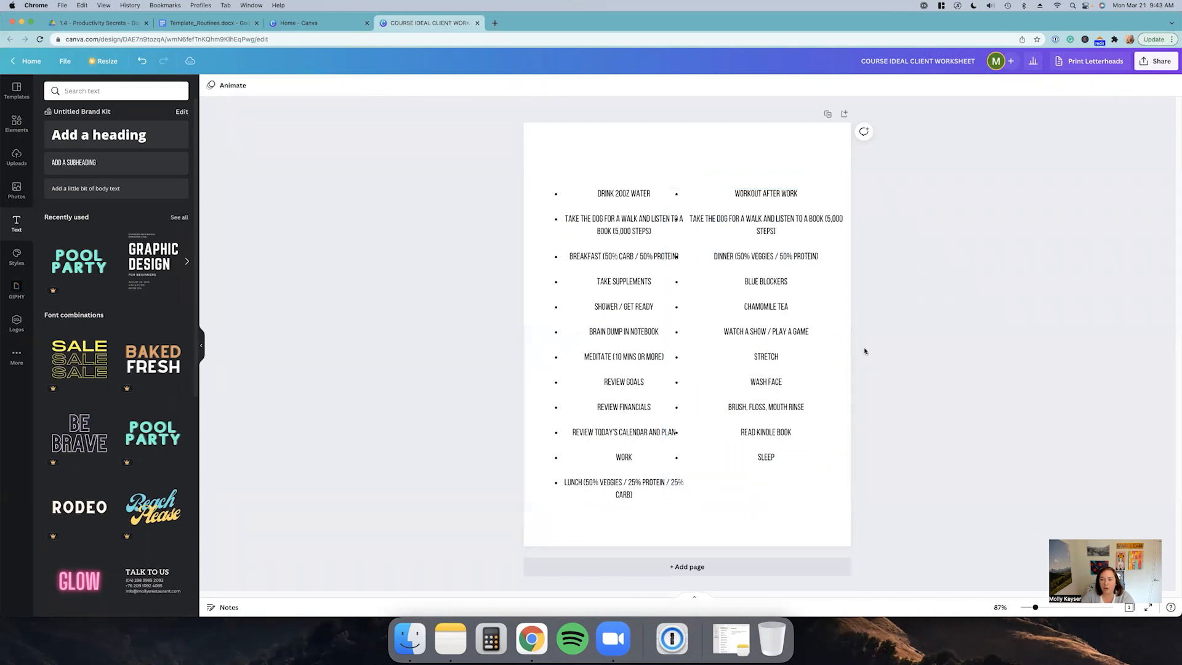
Step: Adjust the width and position of the night routine text box
{"action": "left_click", "coordinate": [850, 329]}
{"action": "left_click_drag", "start_coordinate": [850, 333], "coordinate": [806, 327]}
{"action": "key", "text": "Escape"}
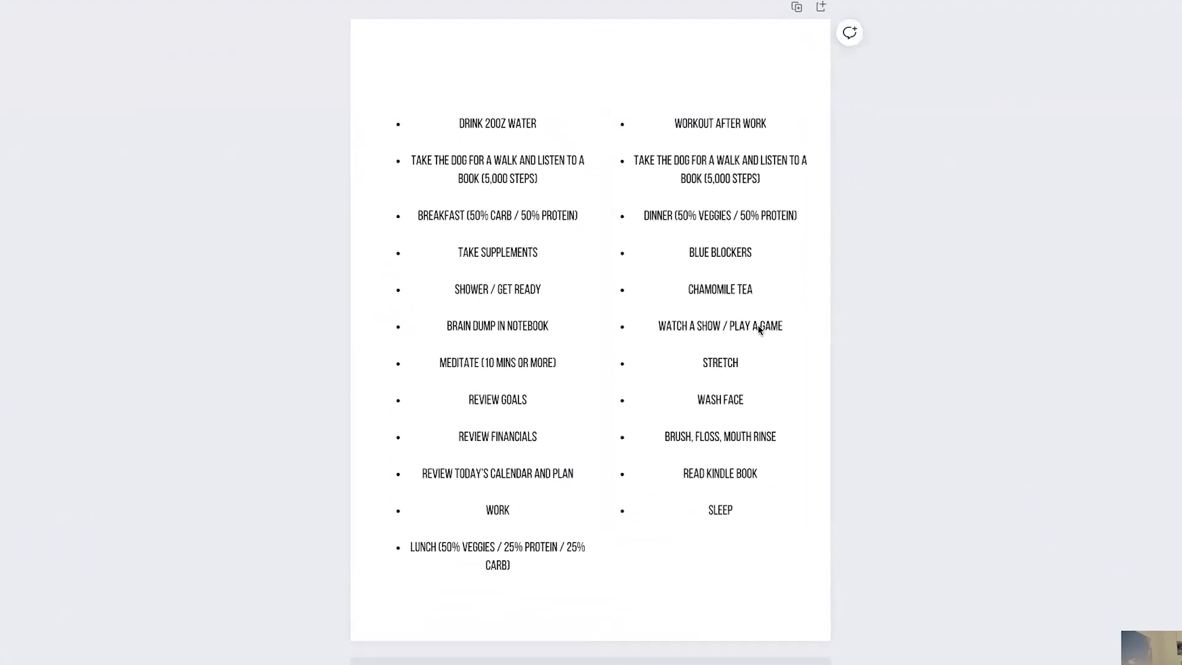
{"action": "left_click", "coordinate": [759, 329]}
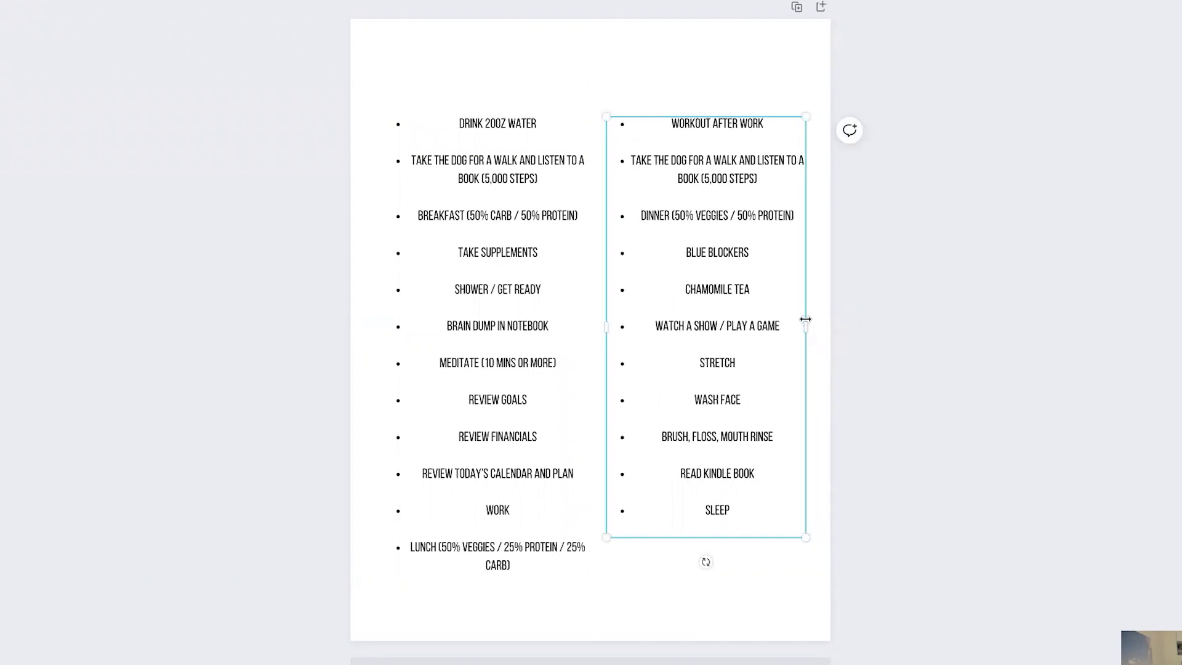
{"action": "mouse_move", "coordinate": [799, 330]}
{"action": "left_mouse_down"}
{"action": "mouse_move", "coordinate": [759, 331]}
{"action": "mouse_move", "coordinate": [805, 330]}
{"action": "left_mouse_up"}
{"action": "left_click", "coordinate": [852, 328]}
{"action": "left_click_drag", "start_coordinate": [736, 305], "coordinate": [772, 322]}
{"action": "left_click", "coordinate": [860, 326]}
Step: Select both routine lists together and shift them slightly to the right
{"action": "left_click", "coordinate": [310, 141]}
{"action": "left_click_drag", "start_coordinate": [309, 136], "coordinate": [786, 457]}
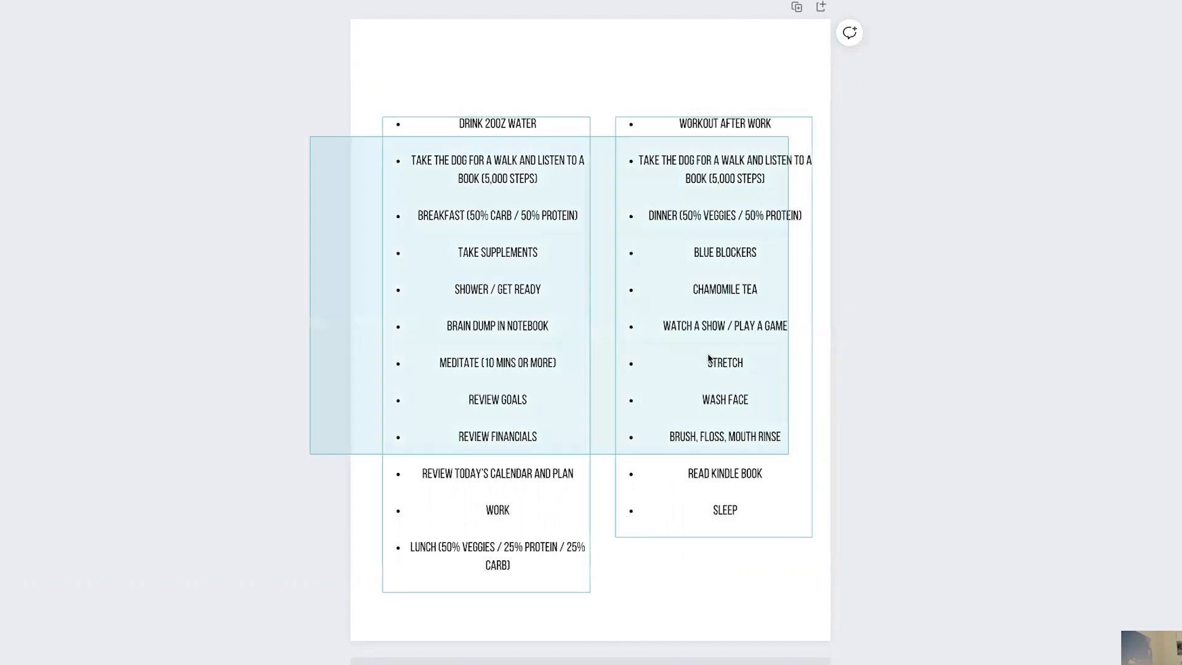
{"action": "left_click_drag", "start_coordinate": [704, 335], "coordinate": [760, 338]}
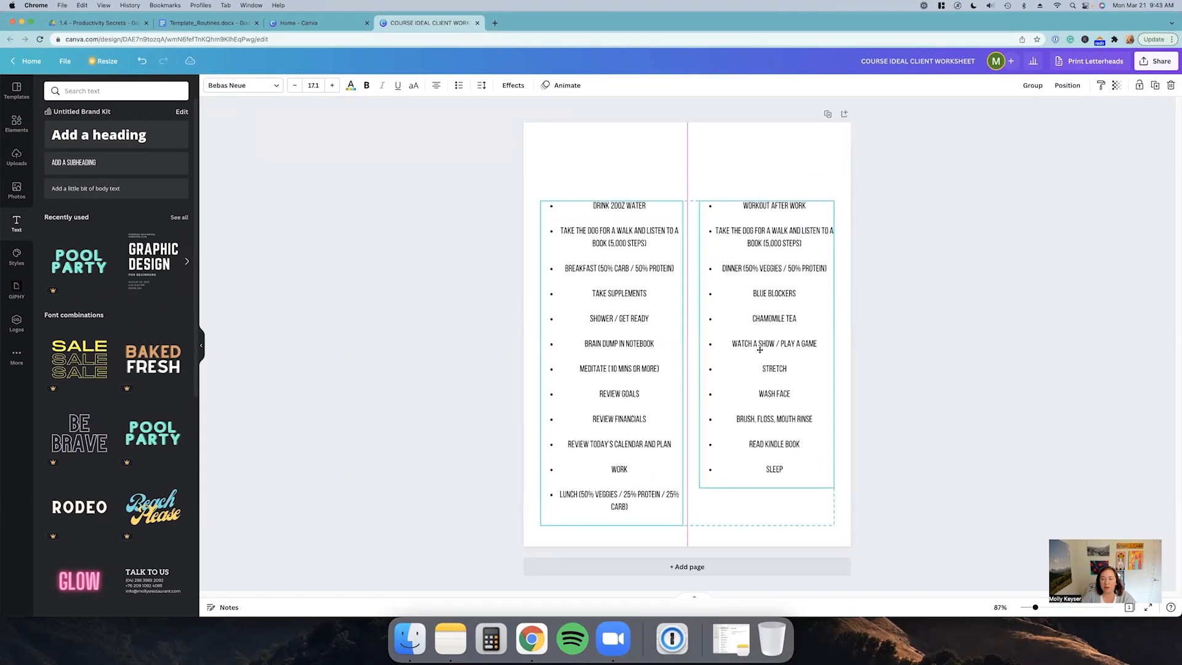
{"action": "left_click", "coordinate": [857, 325]}
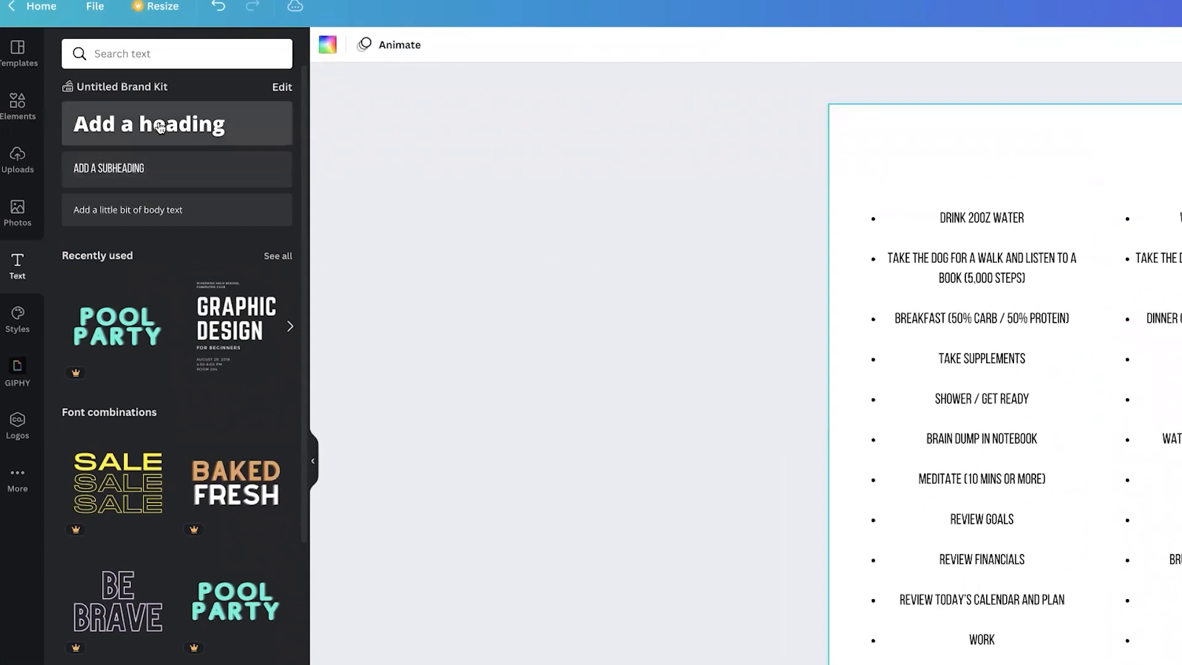
Step: Add a heading at the top of the page and duplicate it
{"action": "left_click", "coordinate": [99, 135]}
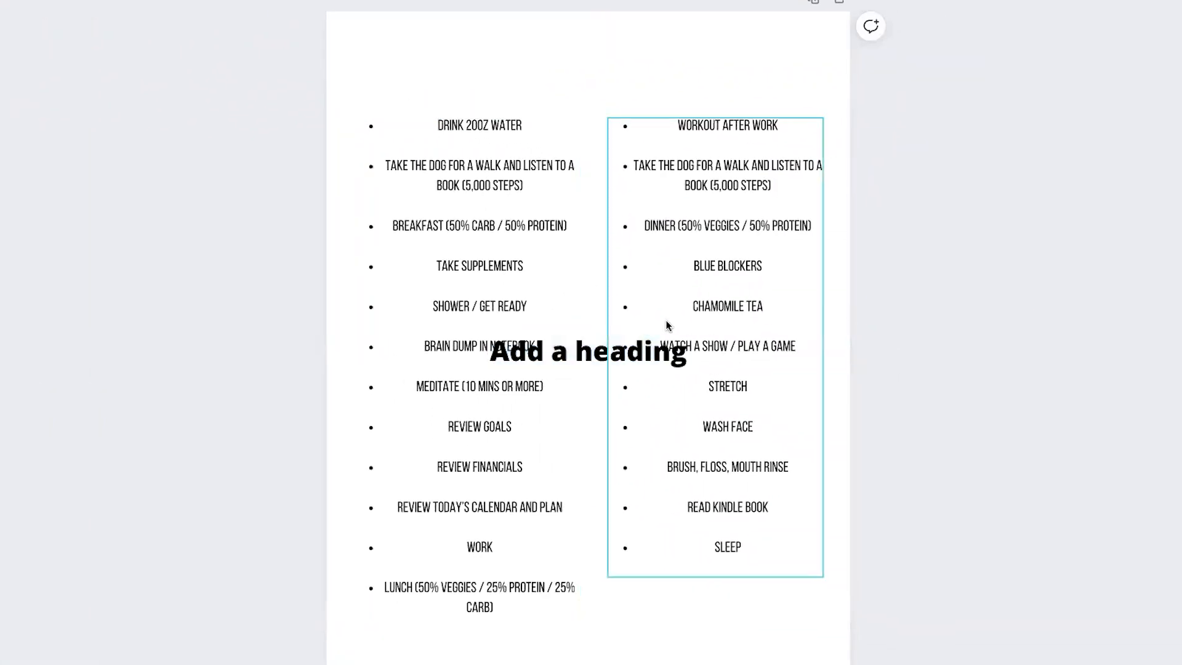
{"action": "left_click_drag", "start_coordinate": [612, 354], "coordinate": [733, 64]}
{"action": "key", "text": "ctrl+d"}
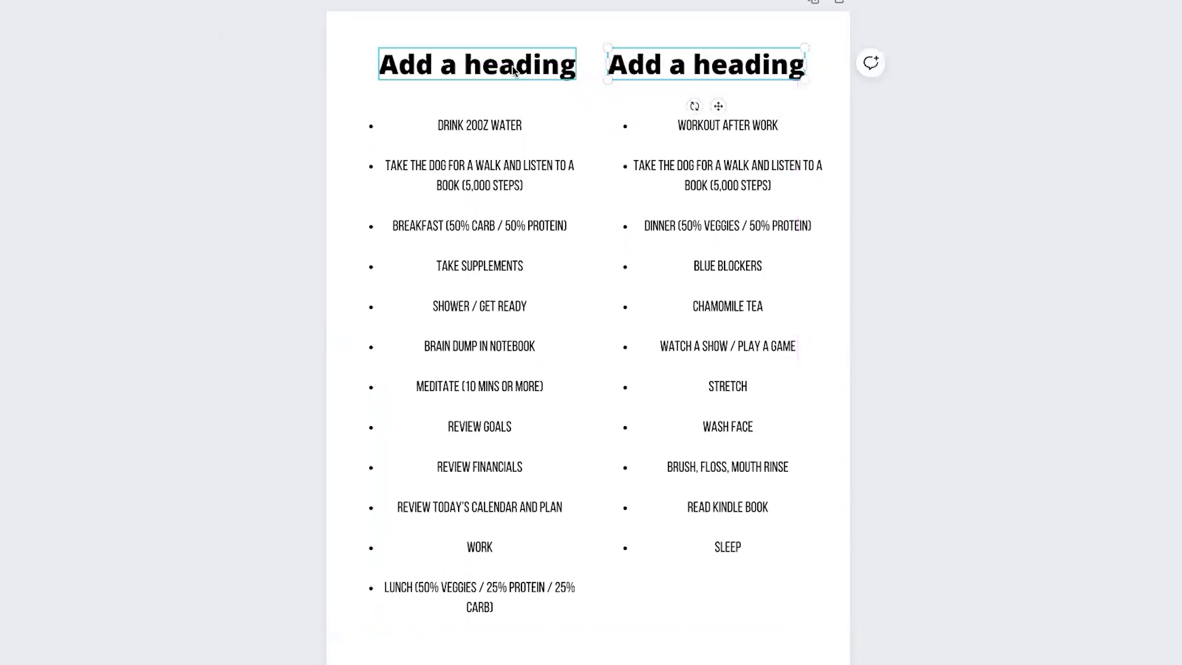
Step: Rename the first heading as "MORNING ROUTINE"
{"action": "double_click", "coordinate": [511, 65]}
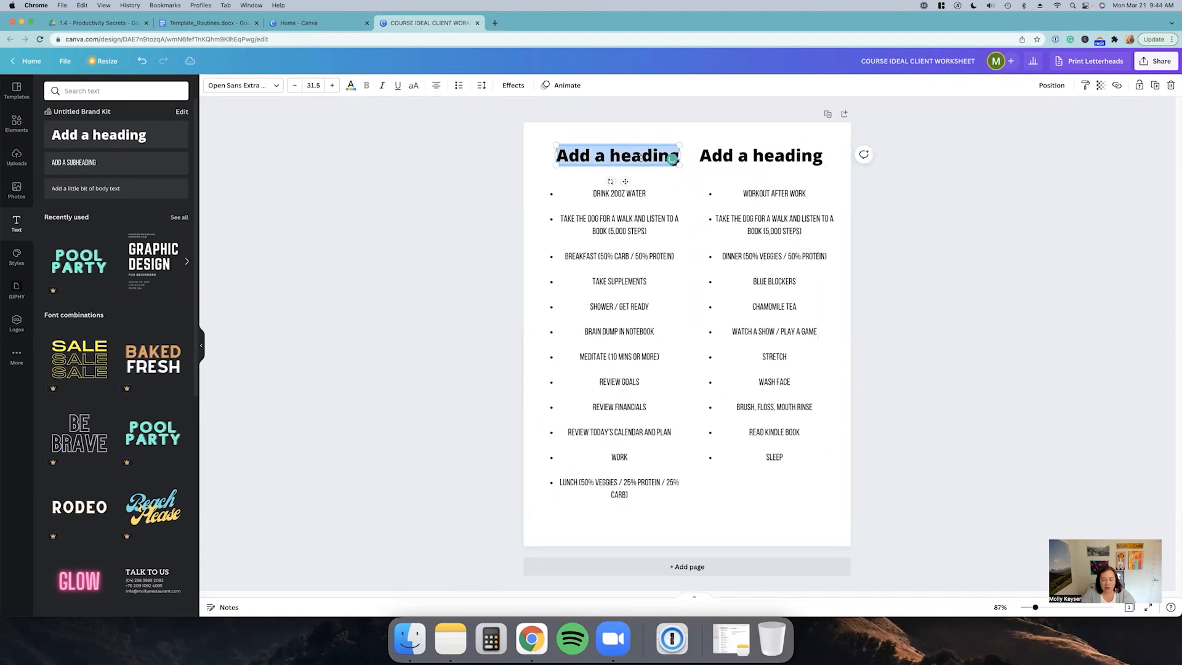
{"action": "type", "text": "MORNIN"}
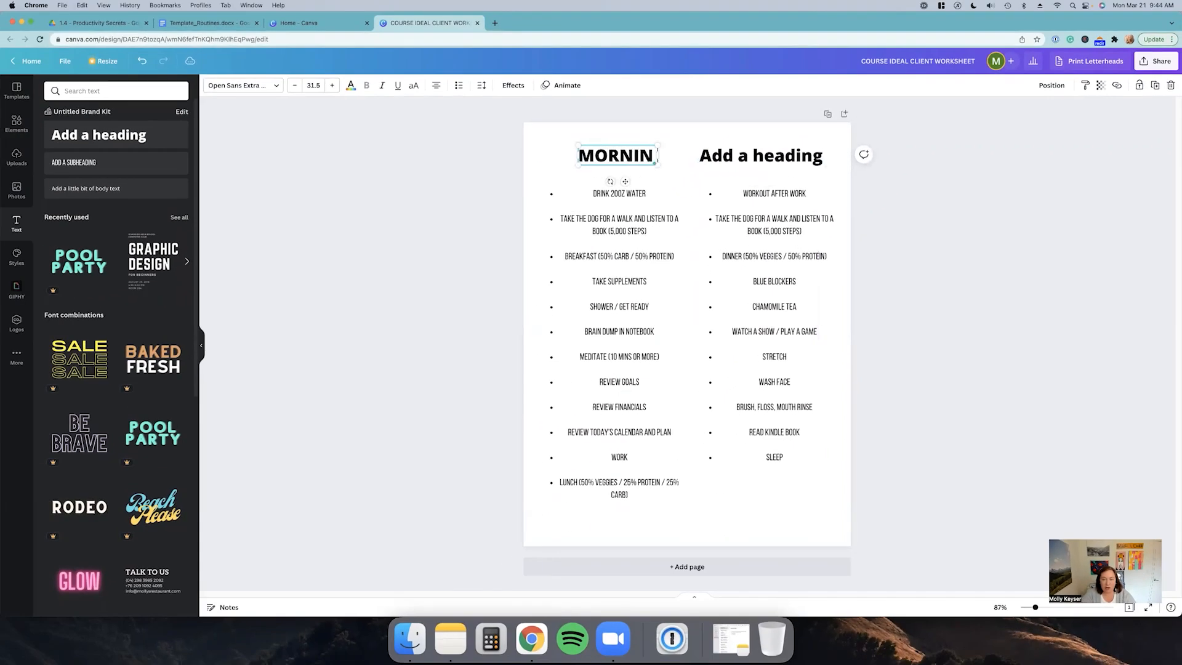
{"action": "type", "text": "G ROUTINE"}
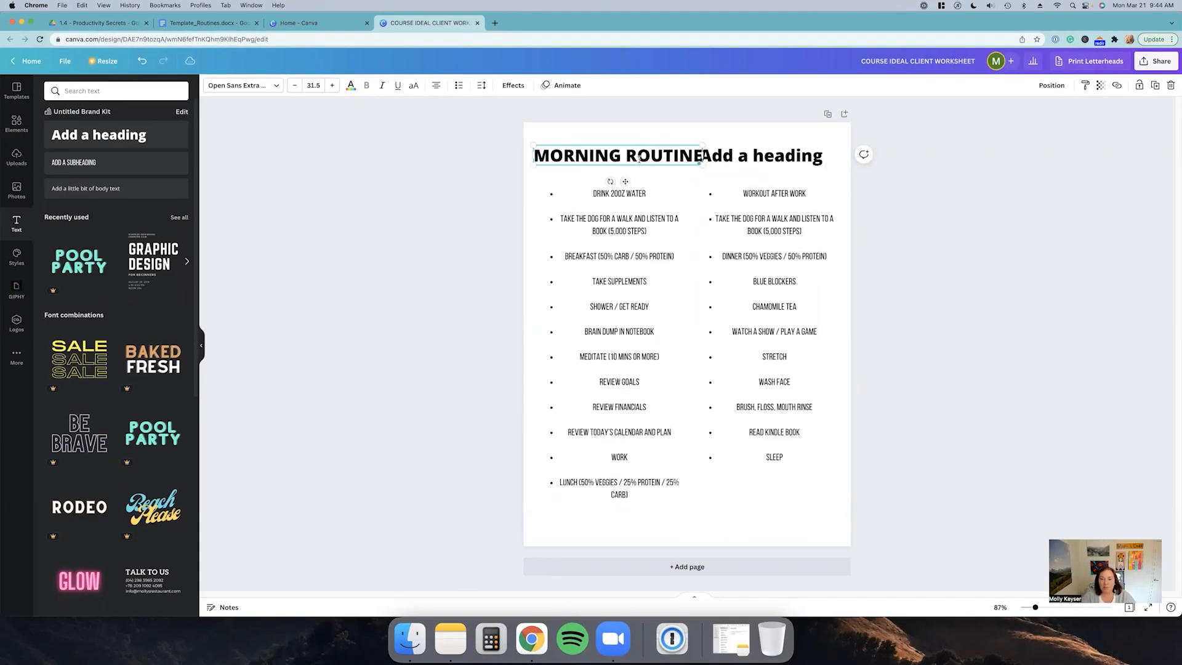
Step: Rename the second heading as "NIGHT ROUTINE"
{"action": "mouse_move", "coordinate": [702, 155]}
{"action": "left_mouse_down"}
{"action": "mouse_move", "coordinate": [684, 157]}
{"action": "mouse_move", "coordinate": [688, 148]}
{"action": "left_mouse_up"}
{"action": "key", "text": "super+z"}
{"action": "left_click", "coordinate": [611, 160]}
{"action": "left_click", "coordinate": [722, 151]}
{"action": "left_click", "coordinate": [721, 152]}
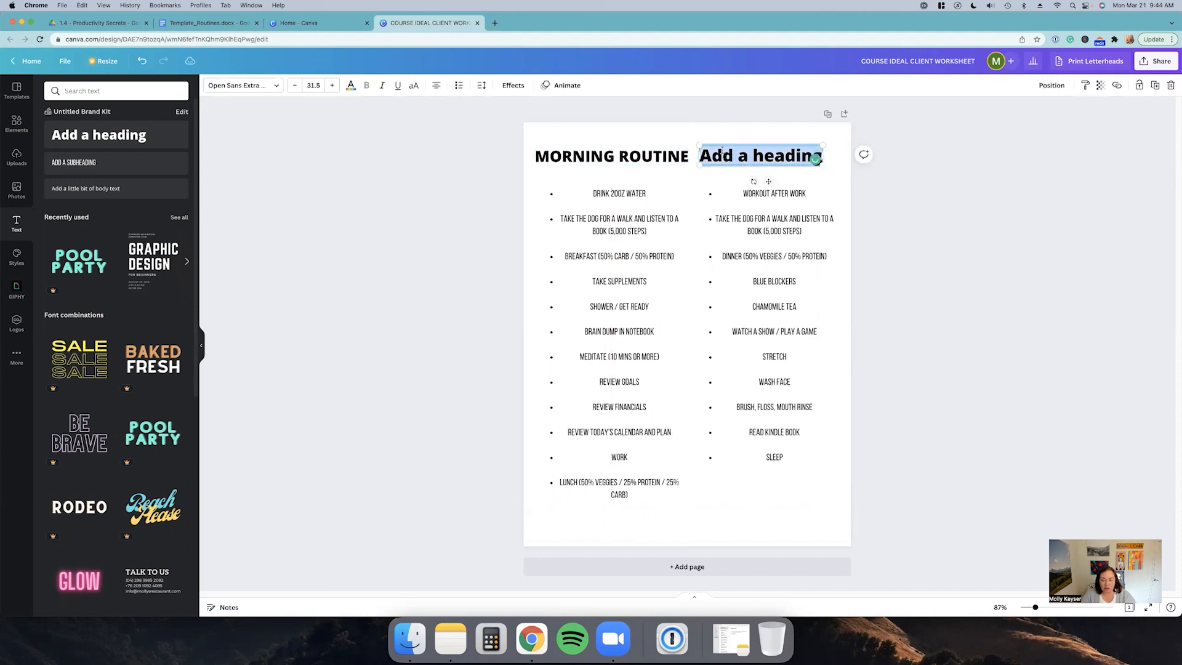
{"action": "type", "text": "NIGHT ROUTINE"}
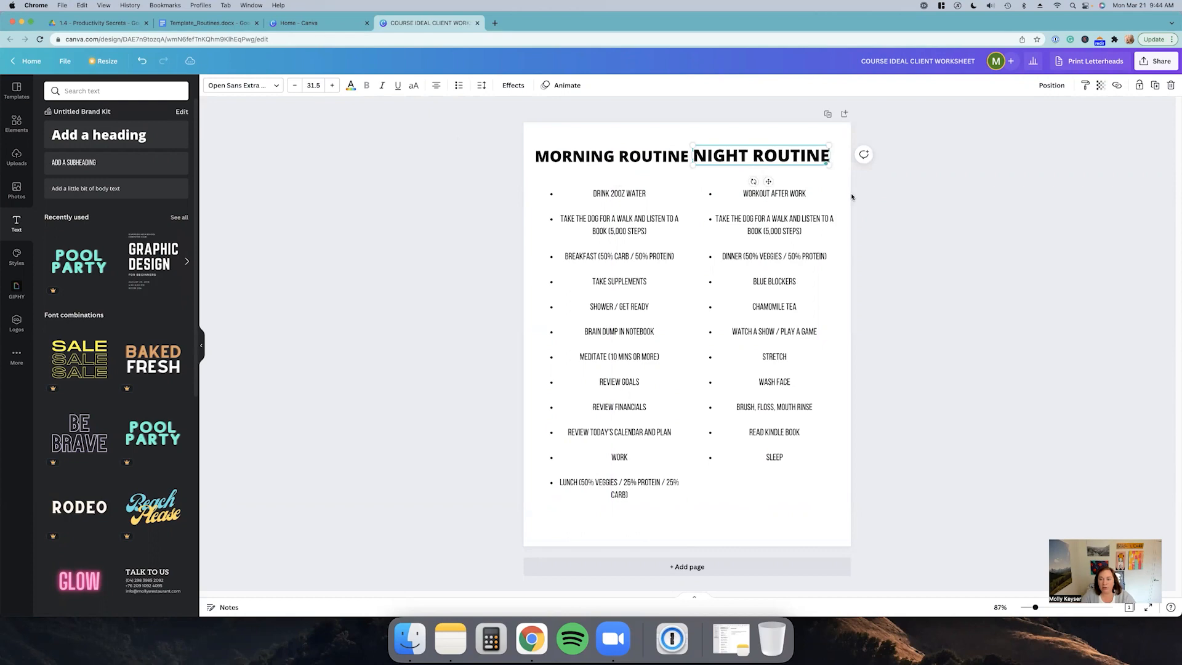
Step: Set the font size of both the morning and night headings to 27
{"action": "left_click", "coordinate": [662, 162]}
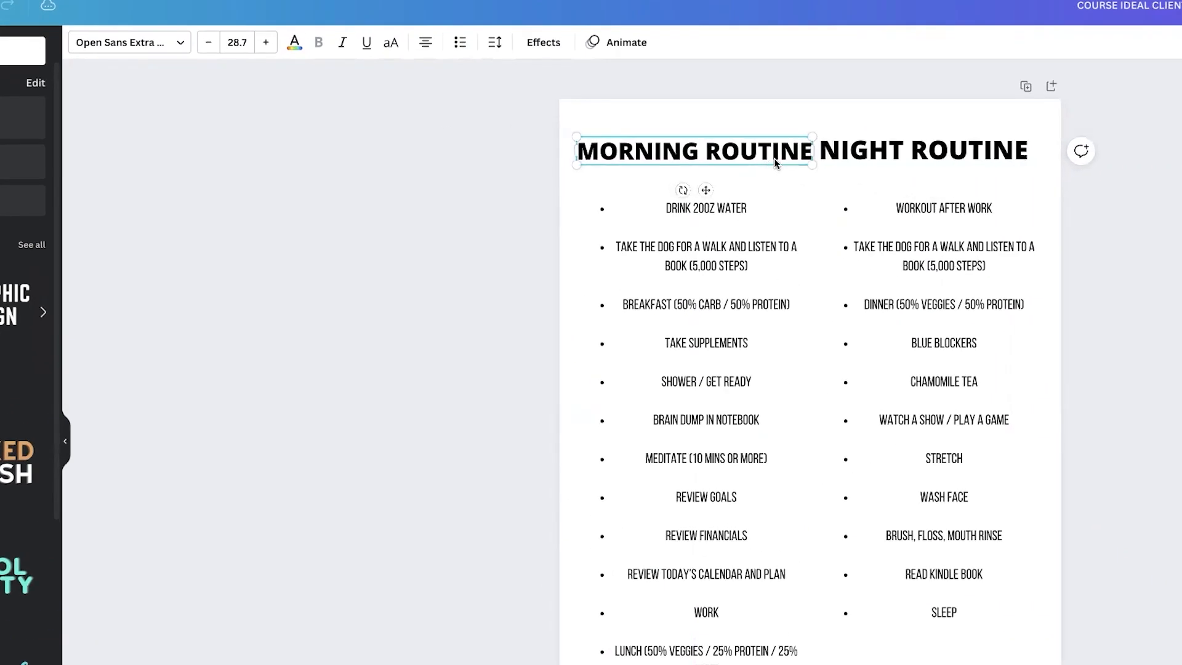
{"action": "left_click", "coordinate": [251, 45]}
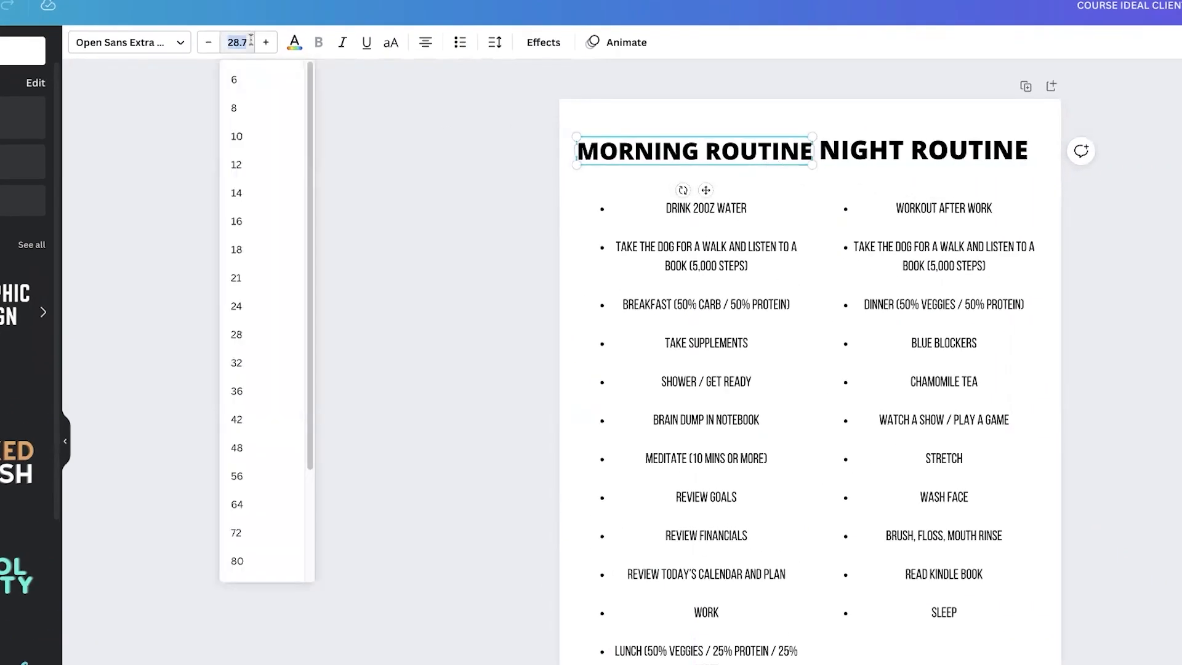
{"action": "type", "text": "27"}
{"action": "key", "text": "Return"}
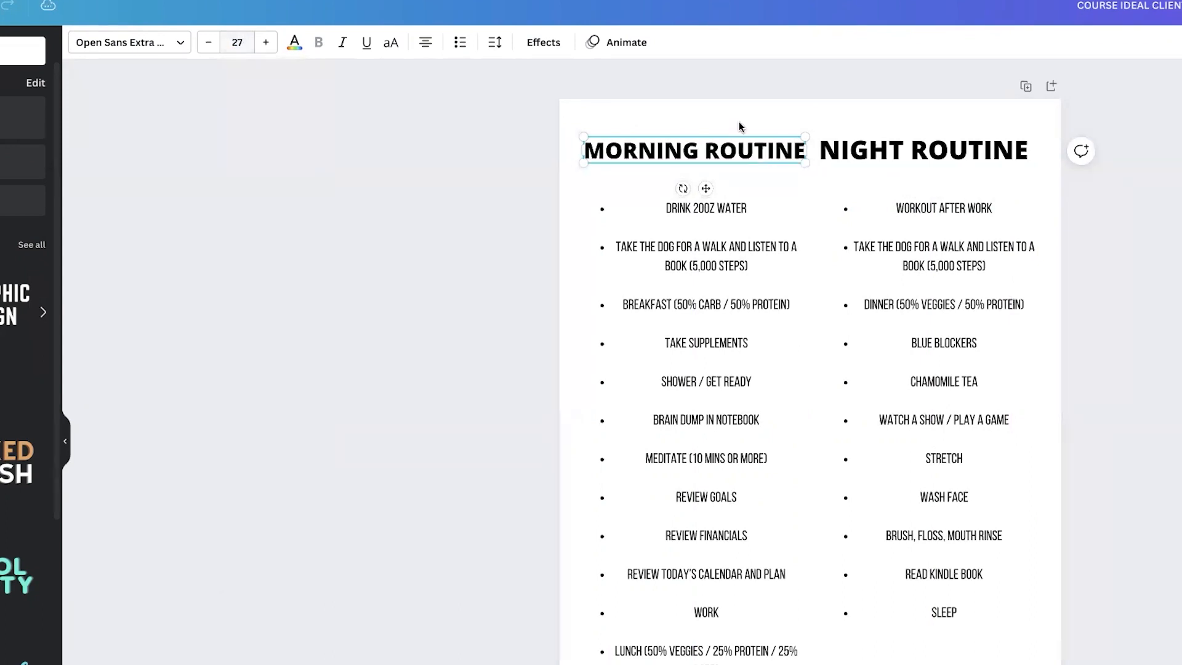
{"action": "left_click", "coordinate": [893, 140]}
{"action": "left_click", "coordinate": [231, 42]}
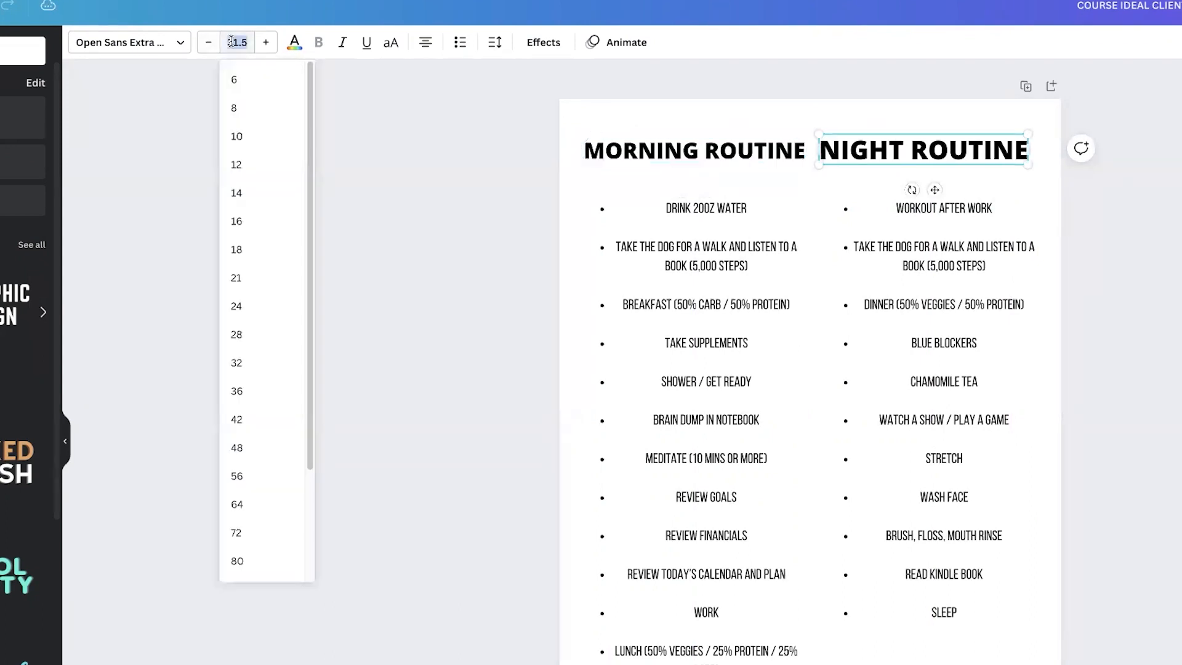
{"action": "type", "text": "27"}
{"action": "key", "text": "Return"}
Step: Position the two headings above their matching columns
{"action": "left_click", "coordinate": [1097, 200]}
{"action": "left_click_drag", "start_coordinate": [953, 151], "coordinate": [991, 153]}
{"action": "left_click", "coordinate": [1029, 173]}
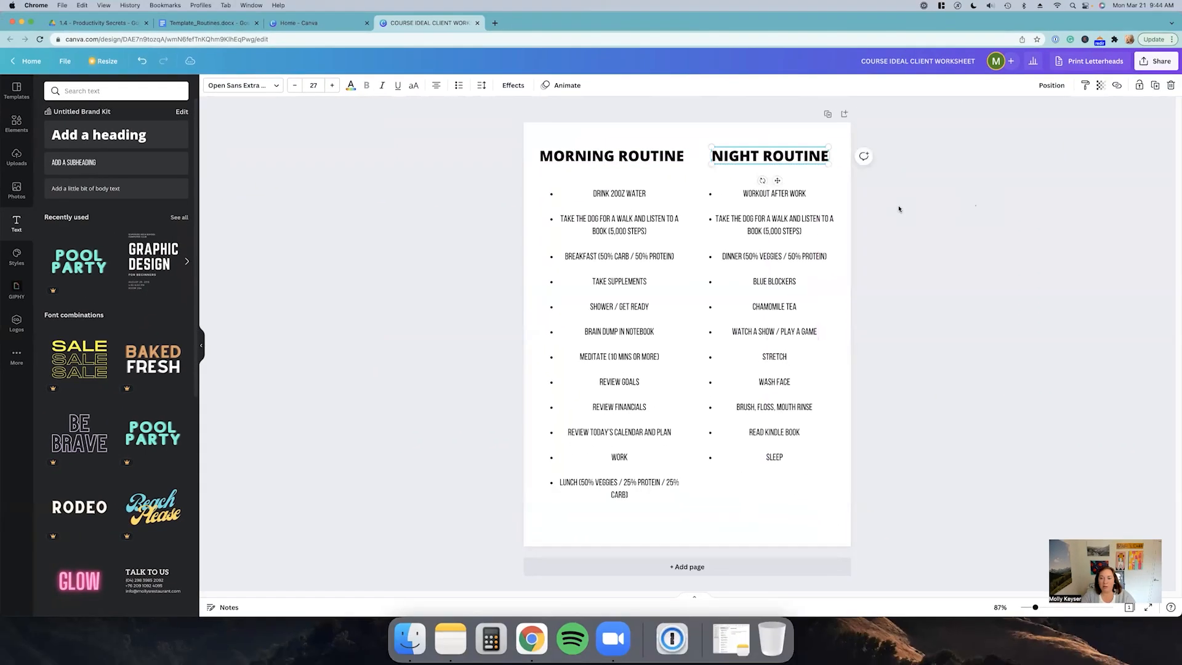
{"action": "left_click", "coordinate": [690, 152]}
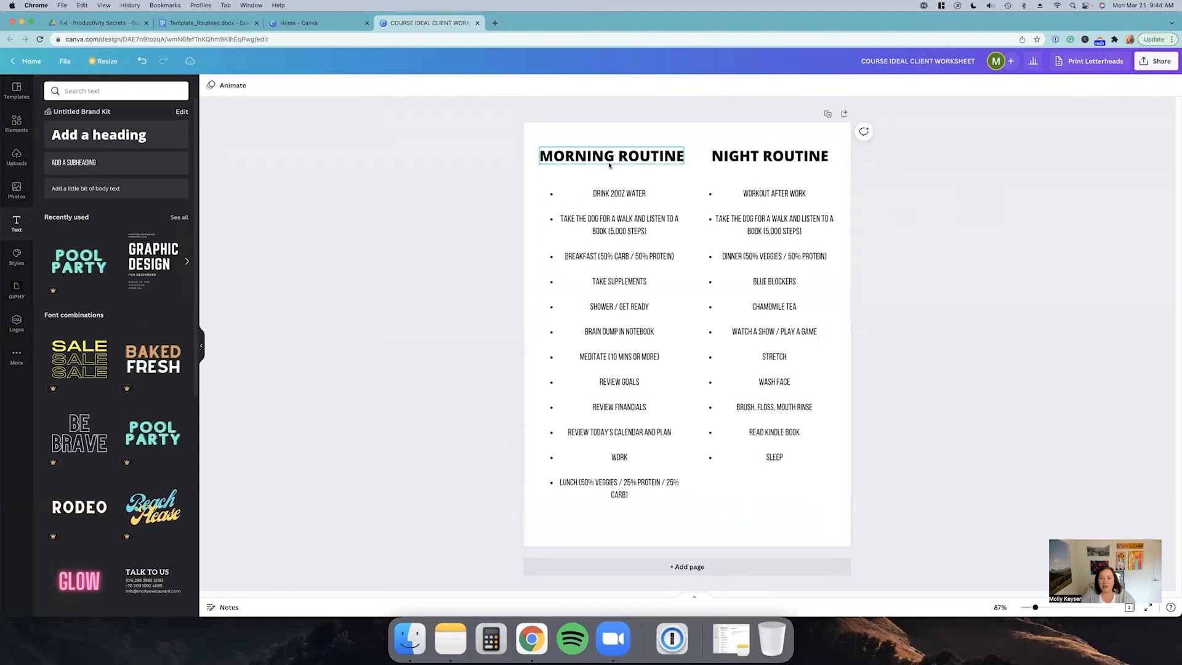
{"action": "left_click_drag", "start_coordinate": [609, 155], "coordinate": [610, 156]}
{"action": "left_click", "coordinate": [1037, 252]}
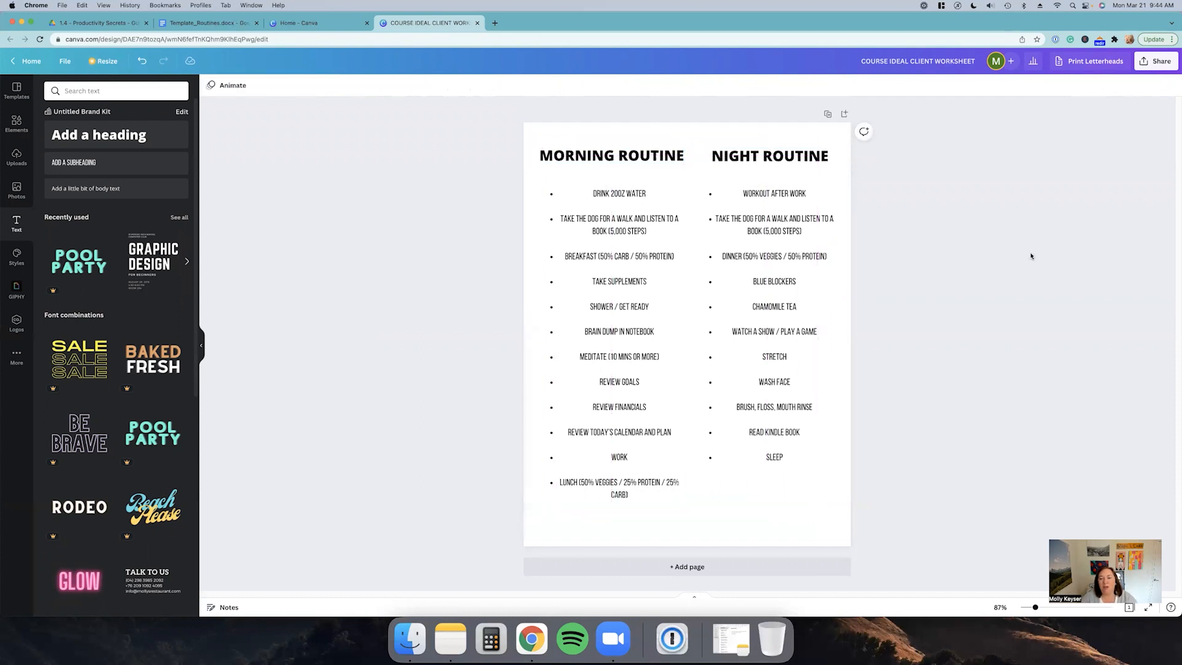
Step: Left-align the night routine list
{"action": "left_click", "coordinate": [724, 268]}
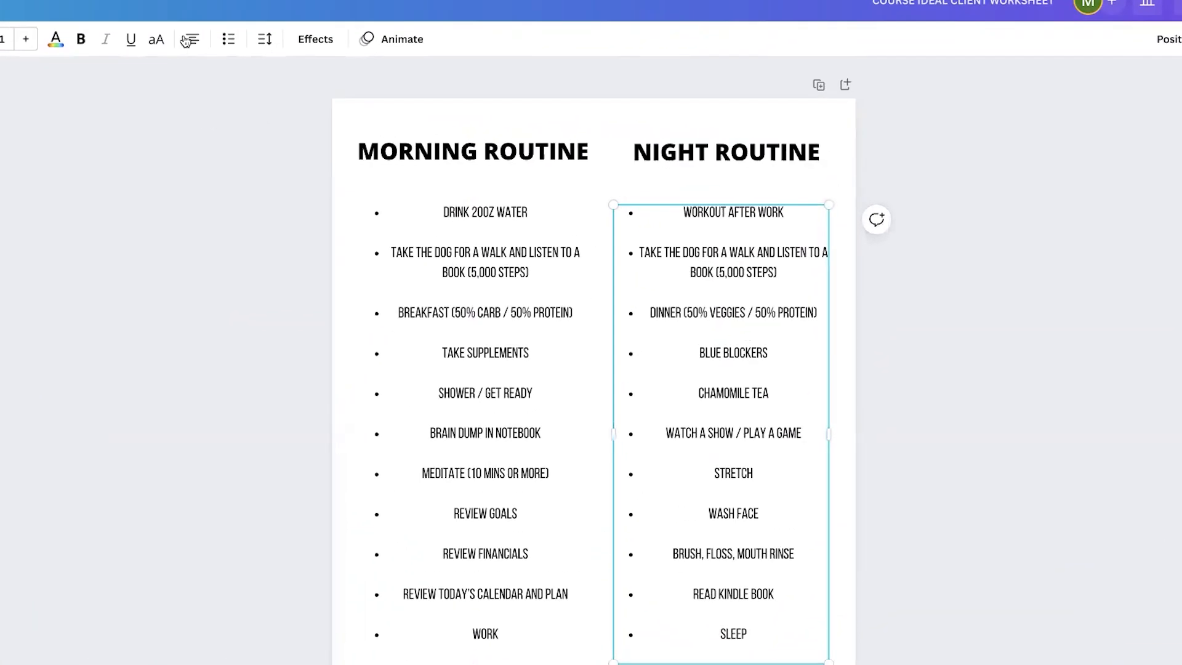
{"action": "left_click", "coordinate": [189, 39]}
{"action": "left_click", "coordinate": [193, 40]}
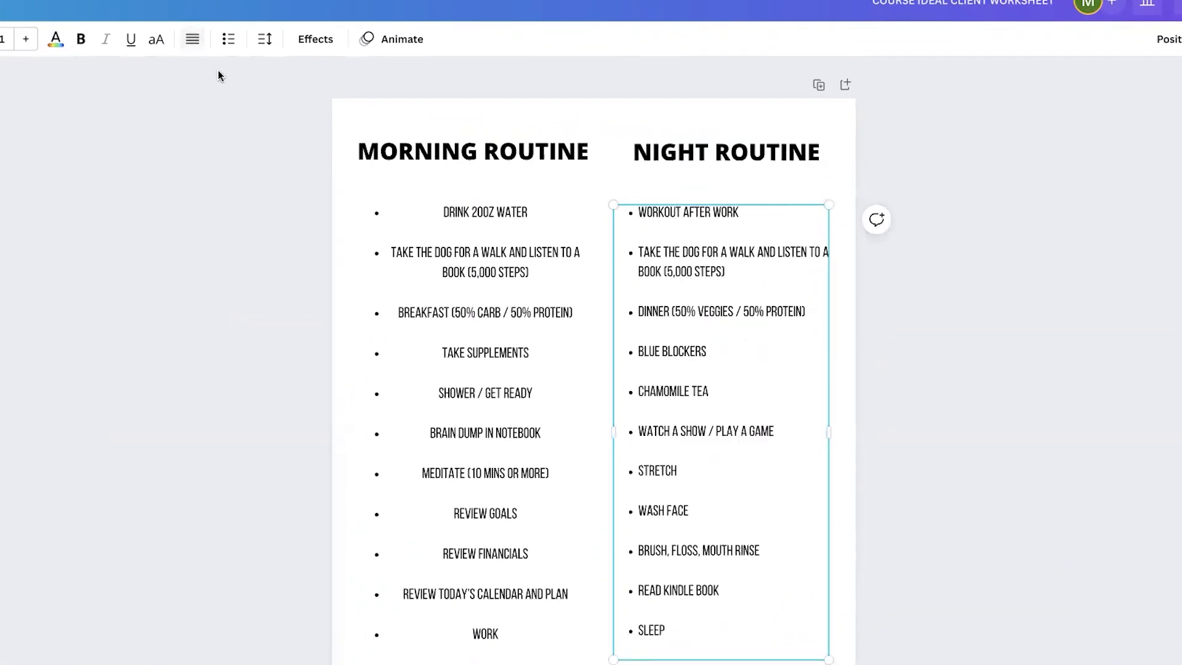
{"action": "left_click", "coordinate": [192, 39]}
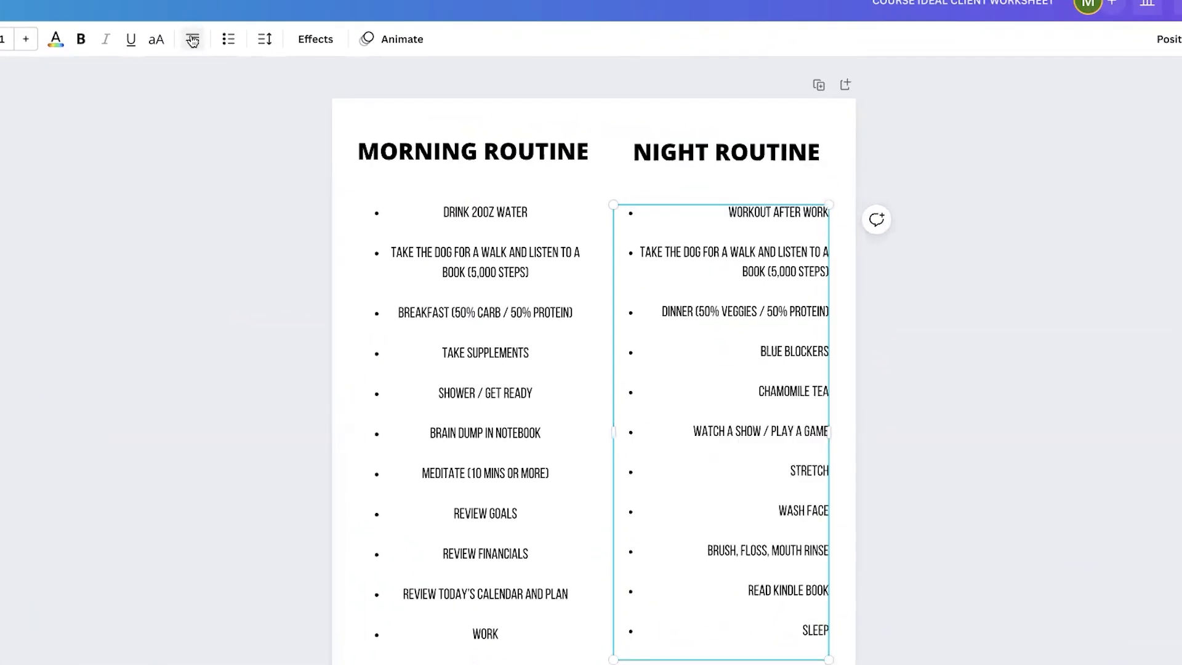
{"action": "left_click", "coordinate": [192, 40]}
{"action": "left_click", "coordinate": [193, 39]}
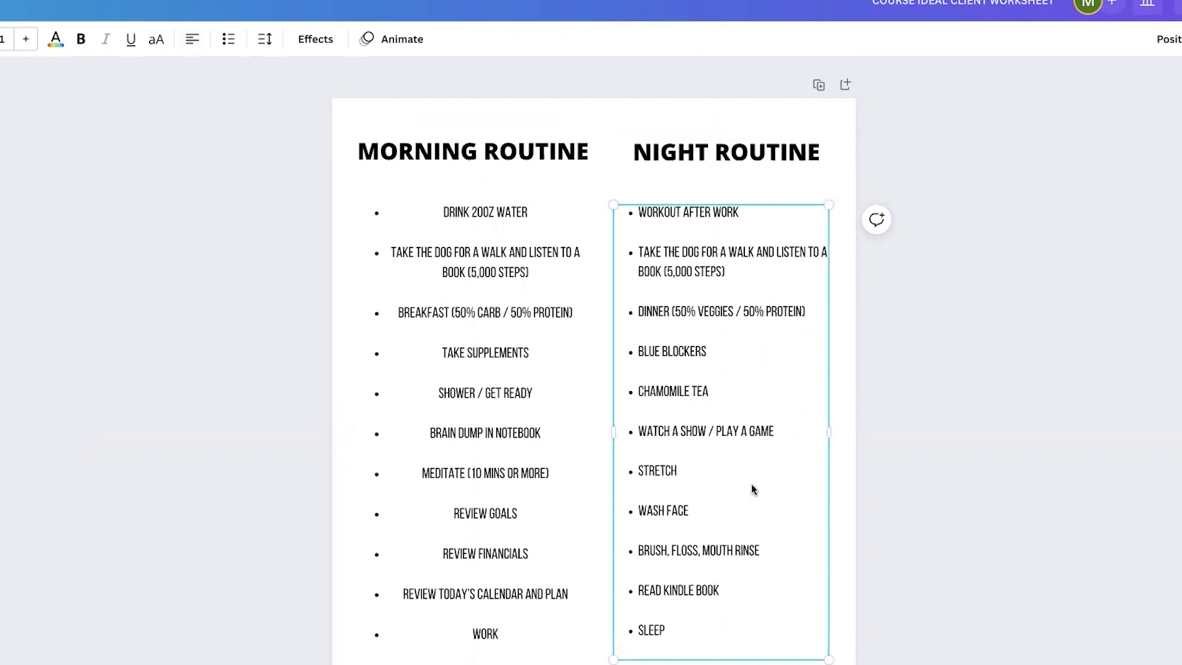
Step: Left-align the morning routine list and narrow its text box to sit beside the night list
{"action": "left_click", "coordinate": [456, 440]}
{"action": "left_click", "coordinate": [192, 40]}
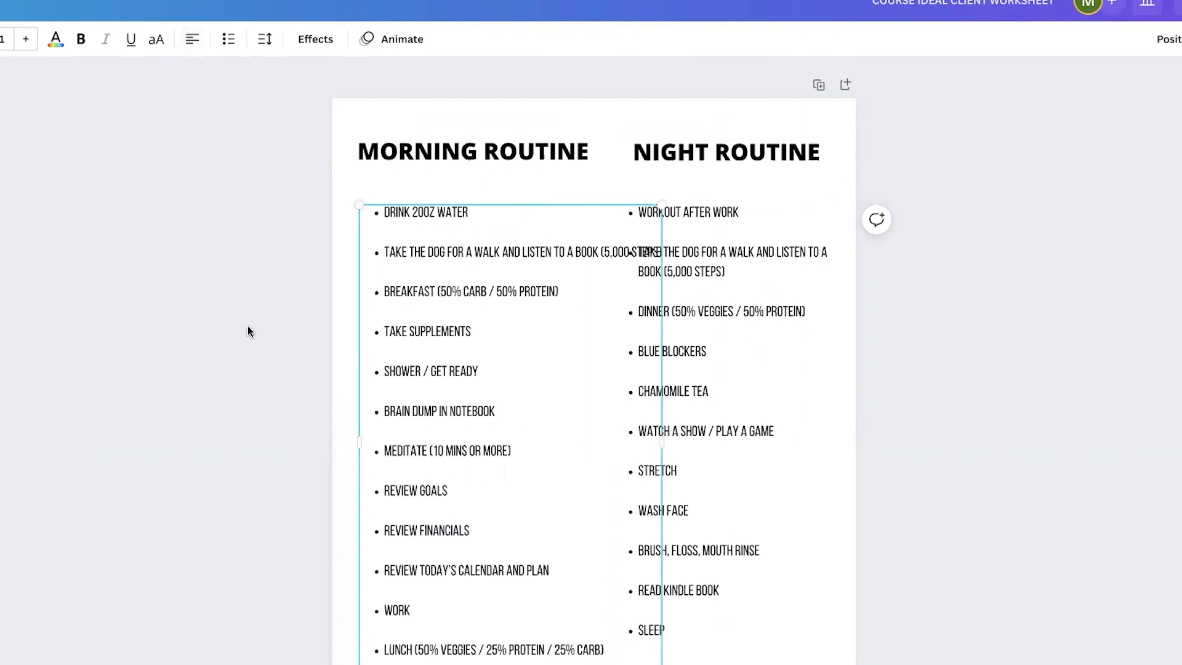
{"action": "left_click_drag", "start_coordinate": [662, 436], "coordinate": [601, 432]}
{"action": "left_click", "coordinate": [306, 467]}
{"action": "left_click_drag", "start_coordinate": [701, 435], "coordinate": [707, 433]}
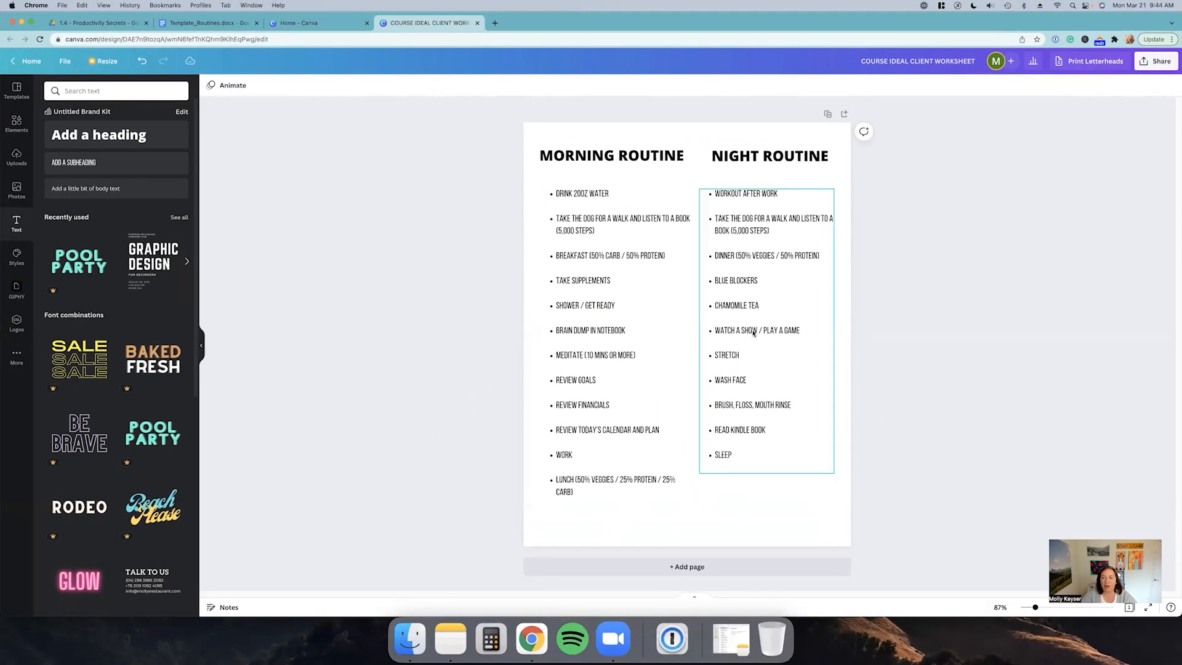
{"action": "left_click", "coordinate": [873, 343]}
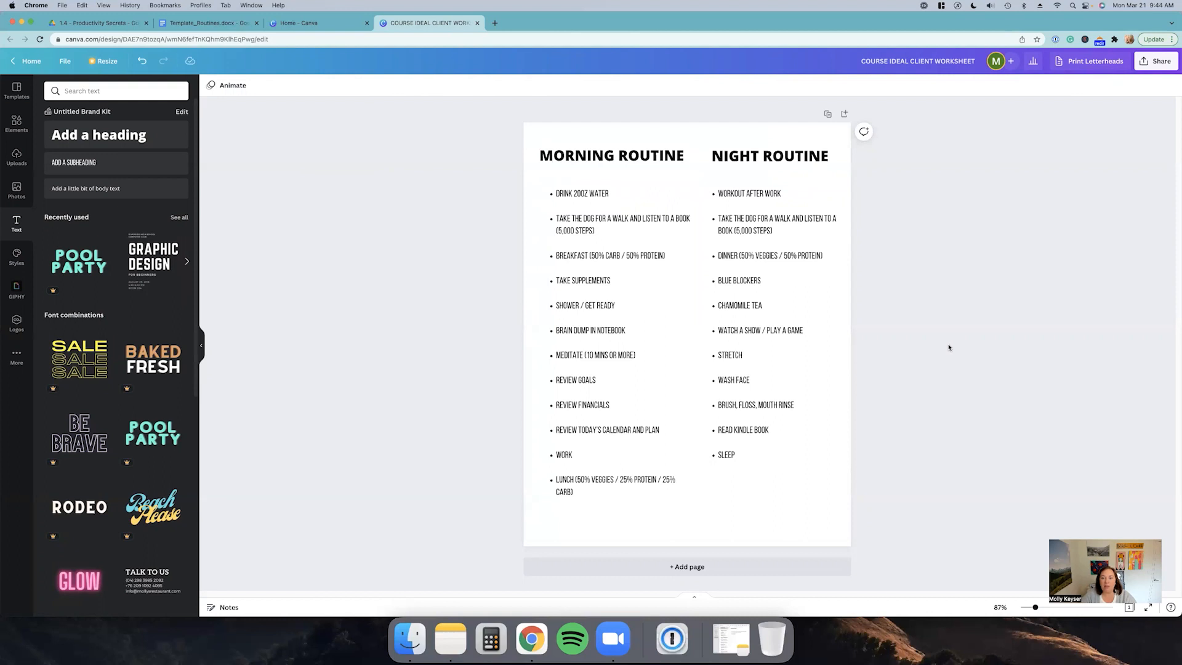
Step: Select all the page content and nudge it so the two routine columns sit centred on the page
{"action": "left_click_drag", "start_coordinate": [502, 142], "coordinate": [819, 502]}
{"action": "left_click_drag", "start_coordinate": [833, 148], "coordinate": [825, 158]}
{"action": "left_click_drag", "start_coordinate": [781, 264], "coordinate": [789, 268]}
{"action": "left_click", "coordinate": [888, 330]}
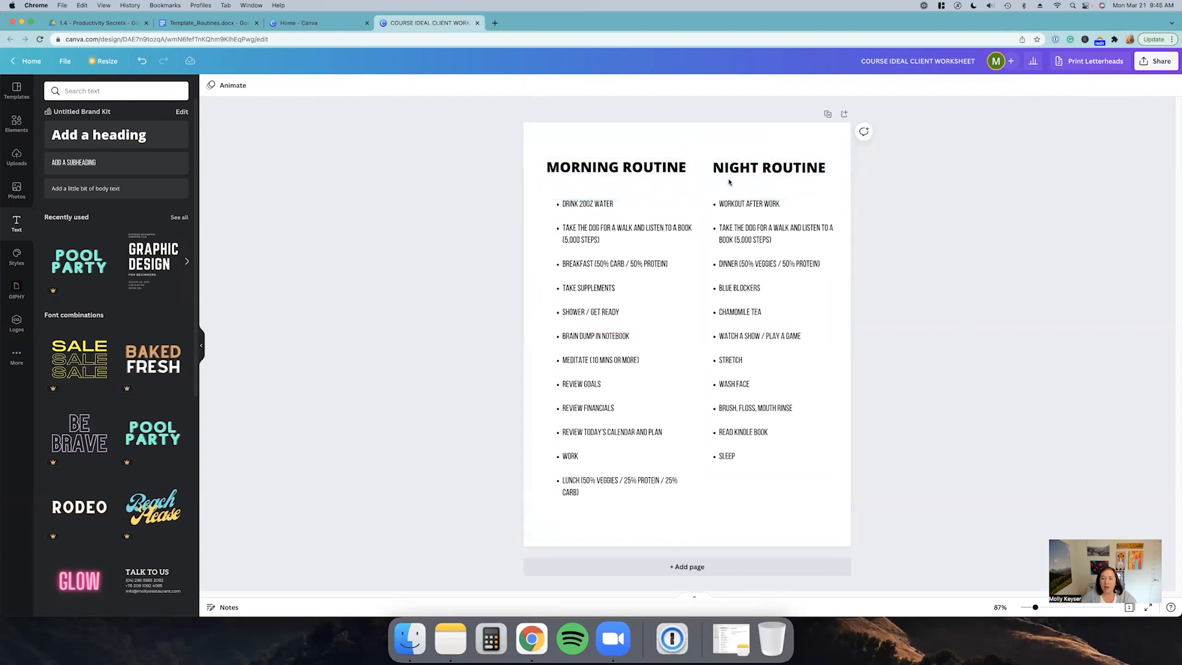
{"action": "left_click_drag", "start_coordinate": [504, 156], "coordinate": [768, 496]}
{"action": "left_click_drag", "start_coordinate": [765, 431], "coordinate": [757, 436]}
{"action": "left_click", "coordinate": [941, 415]}
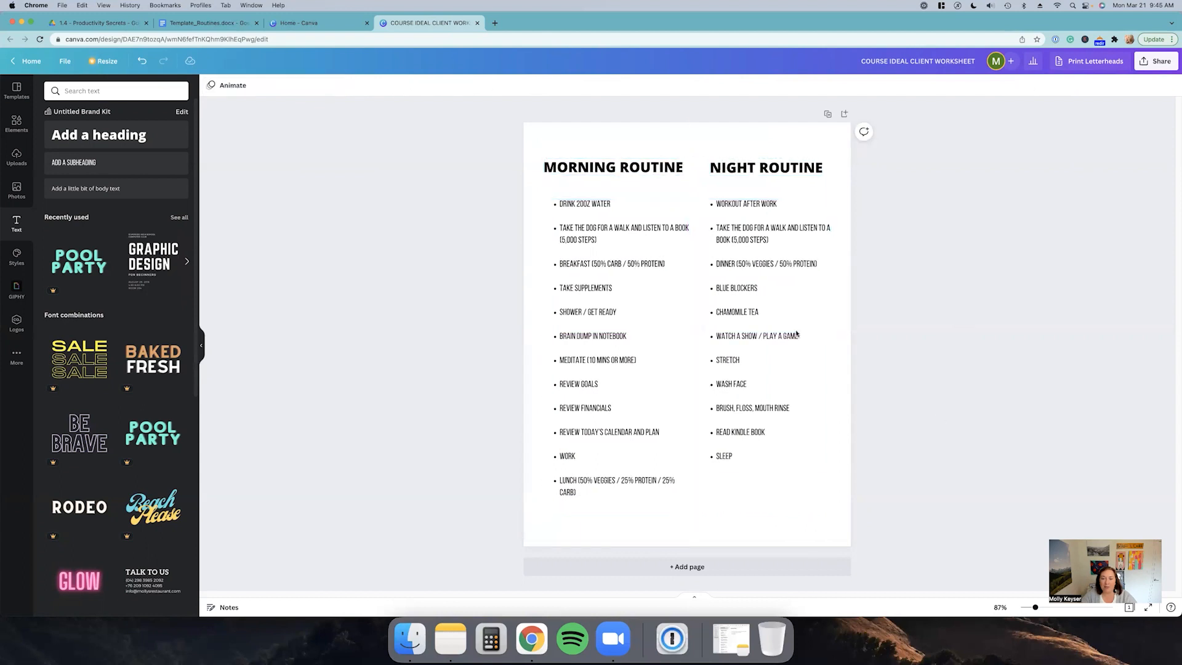
Step: Set the page background colour to white
{"action": "left_click", "coordinate": [589, 140]}
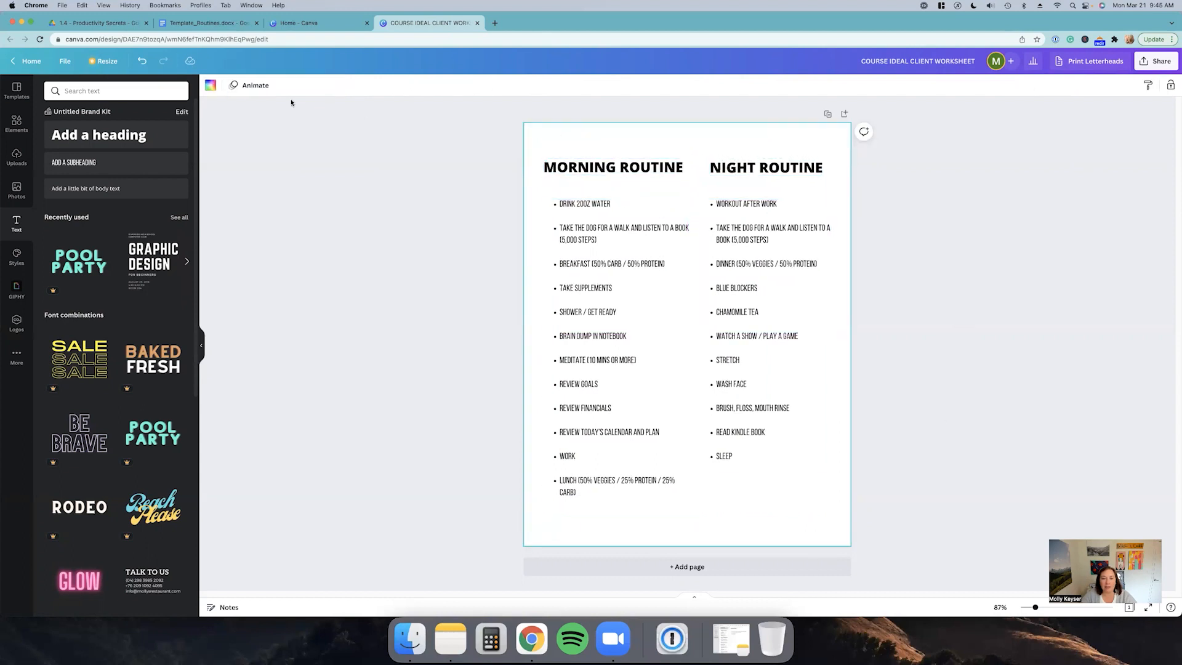
{"action": "left_click", "coordinate": [208, 87]}
{"action": "left_click", "coordinate": [152, 207]}
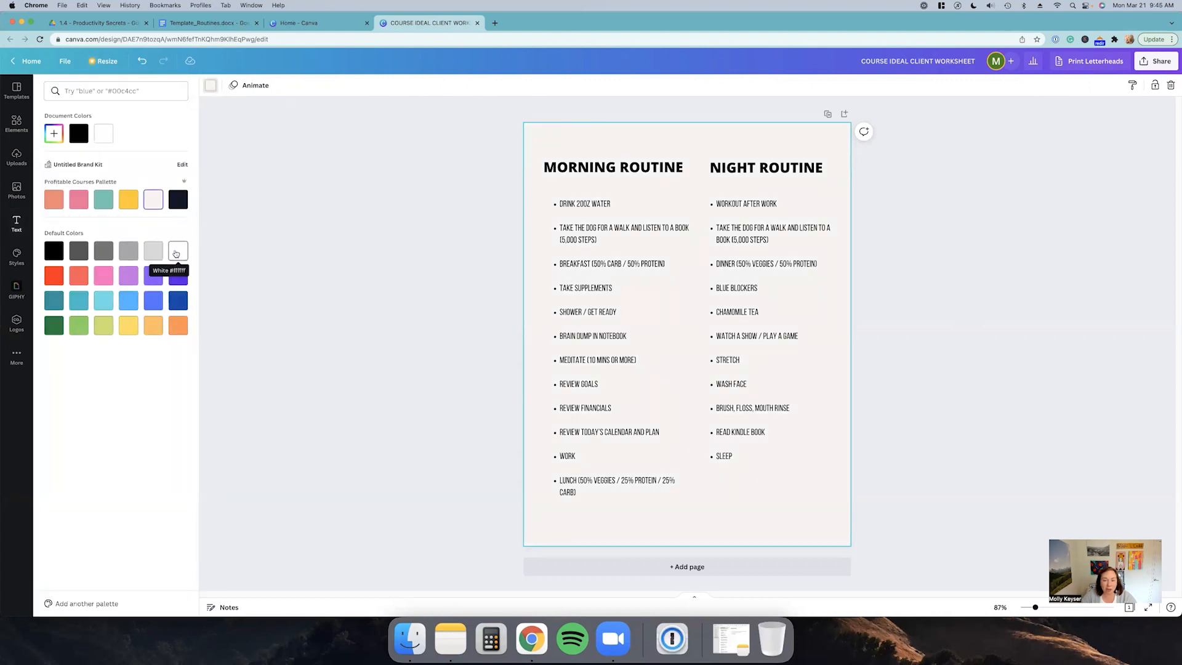
{"action": "left_click", "coordinate": [176, 254]}
{"action": "left_click", "coordinate": [369, 266]}
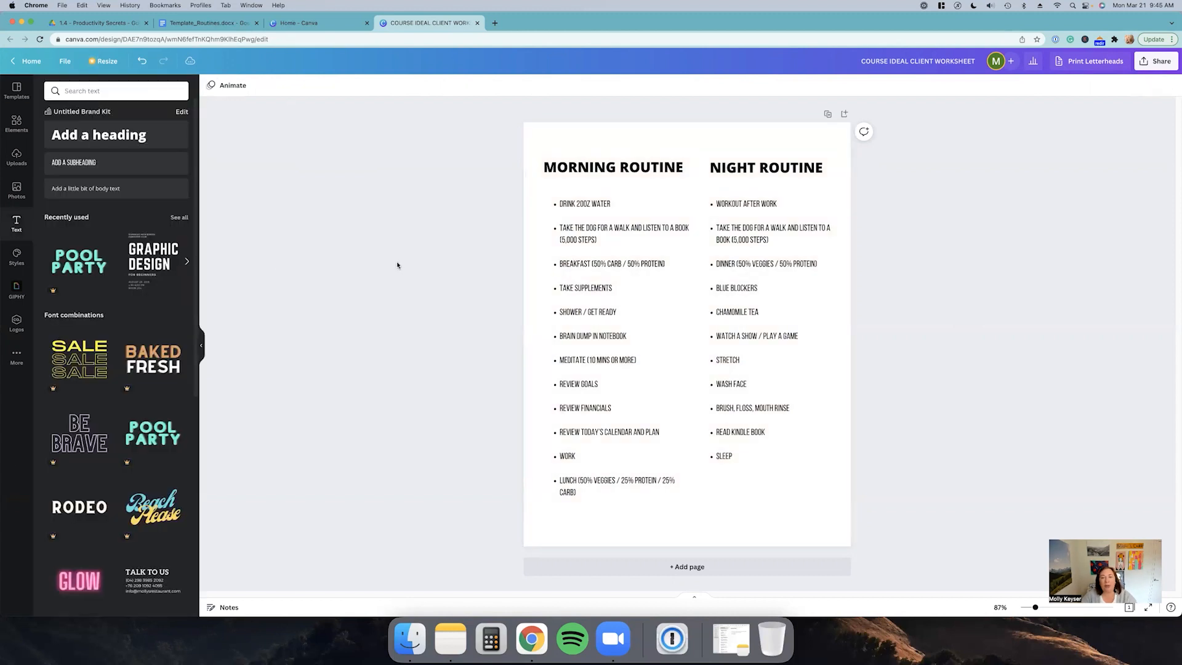
Step: Try a dark navy page background and undo it
{"action": "left_click", "coordinate": [551, 138]}
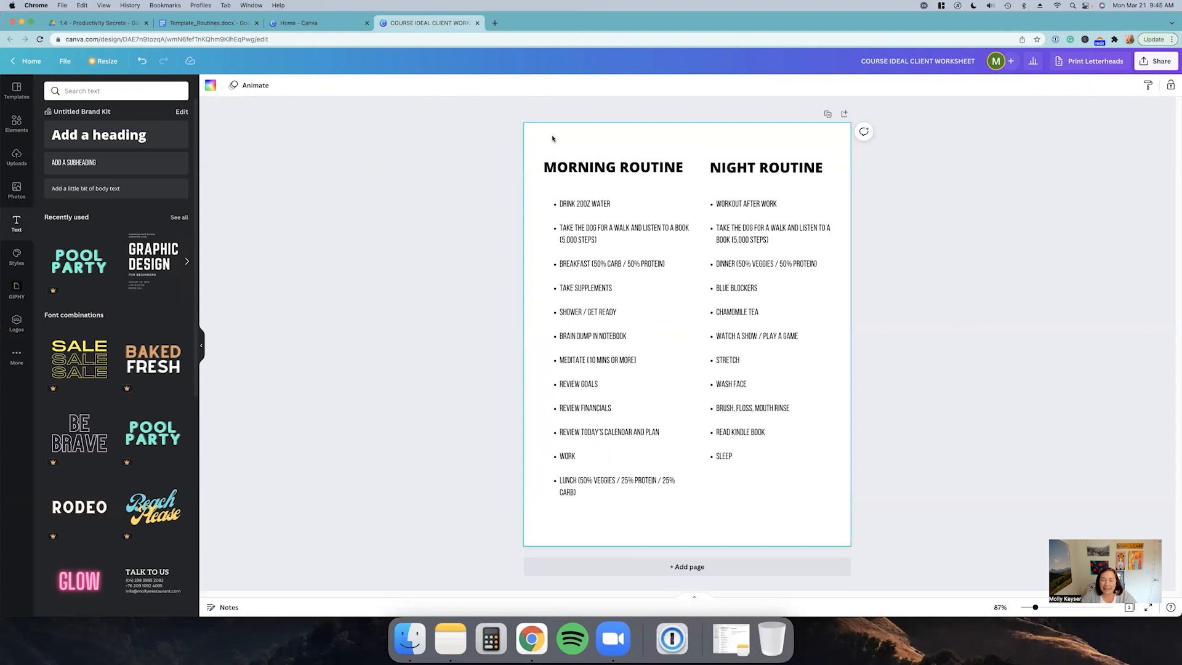
{"action": "left_click", "coordinate": [533, 153]}
{"action": "left_click", "coordinate": [533, 153]}
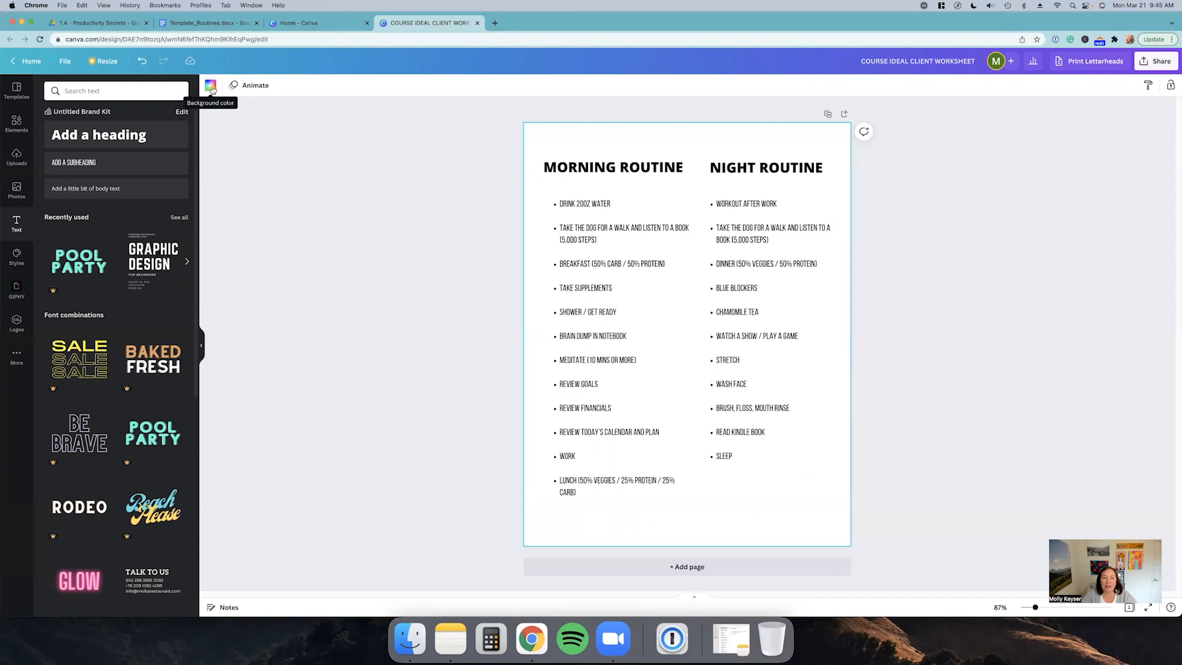
{"action": "left_click", "coordinate": [211, 87]}
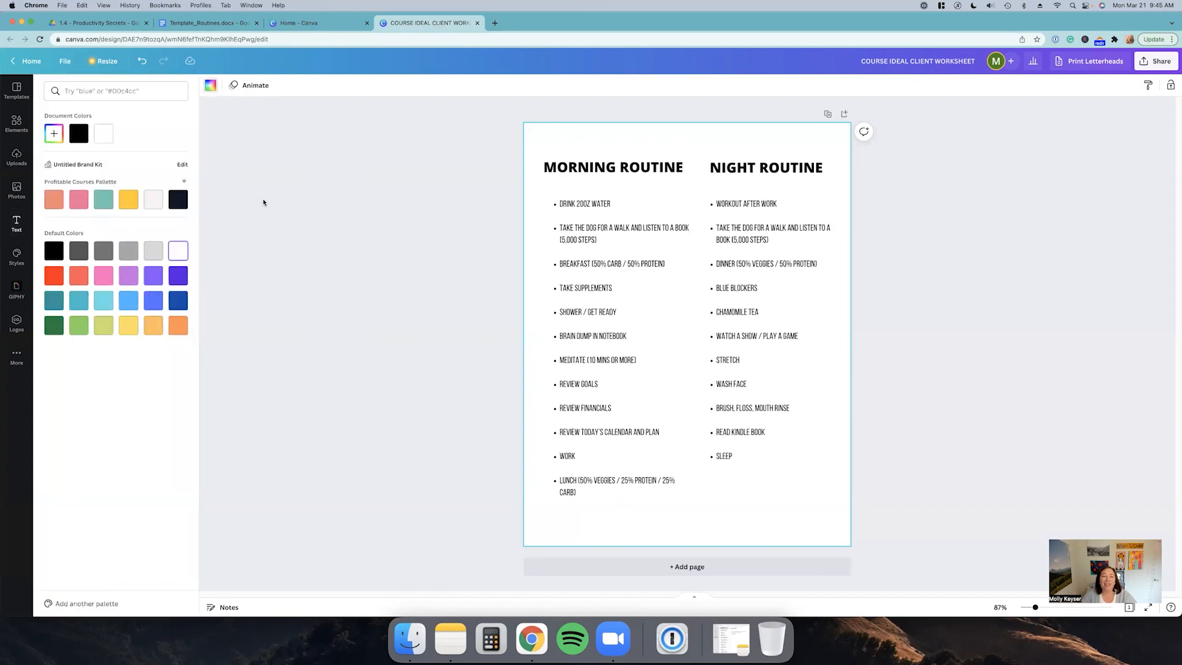
{"action": "left_click", "coordinate": [180, 203]}
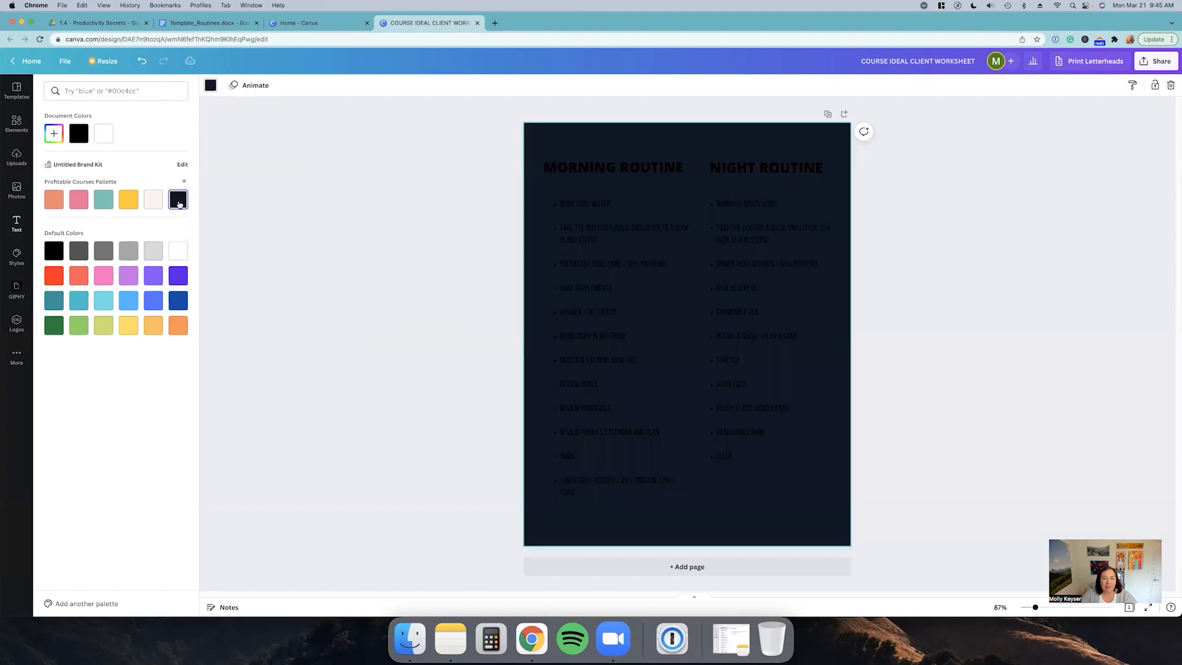
{"action": "key", "text": "super+z"}
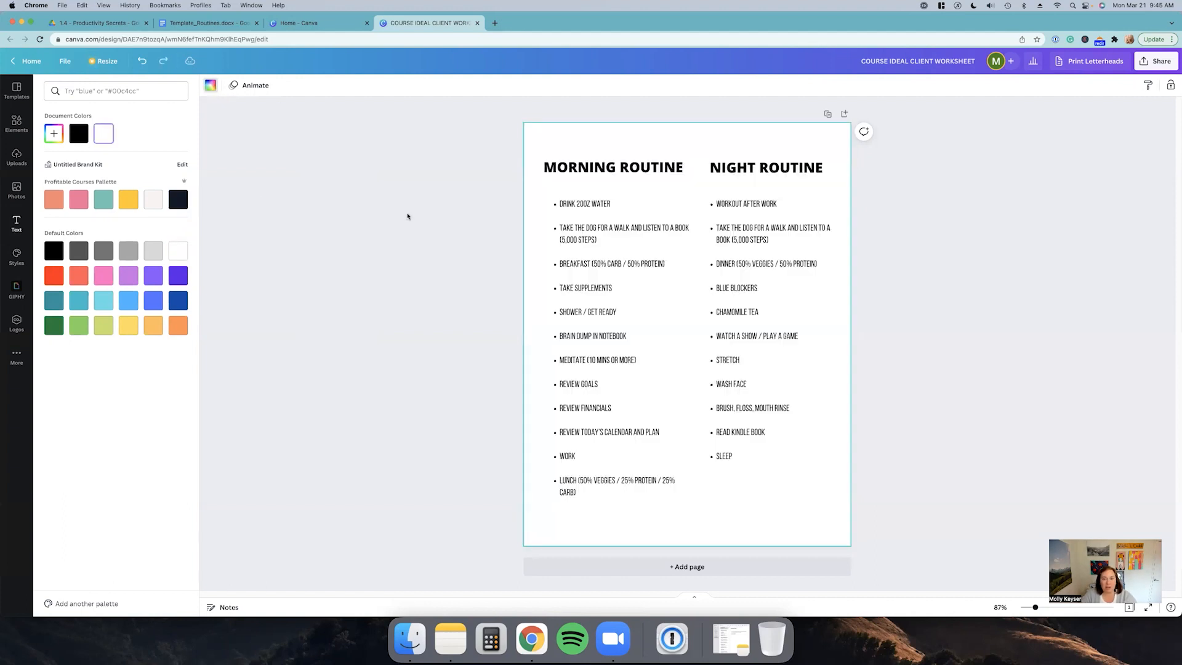
{"action": "left_click", "coordinate": [408, 216]}
{"action": "left_click_drag", "start_coordinate": [492, 139], "coordinate": [868, 511]}
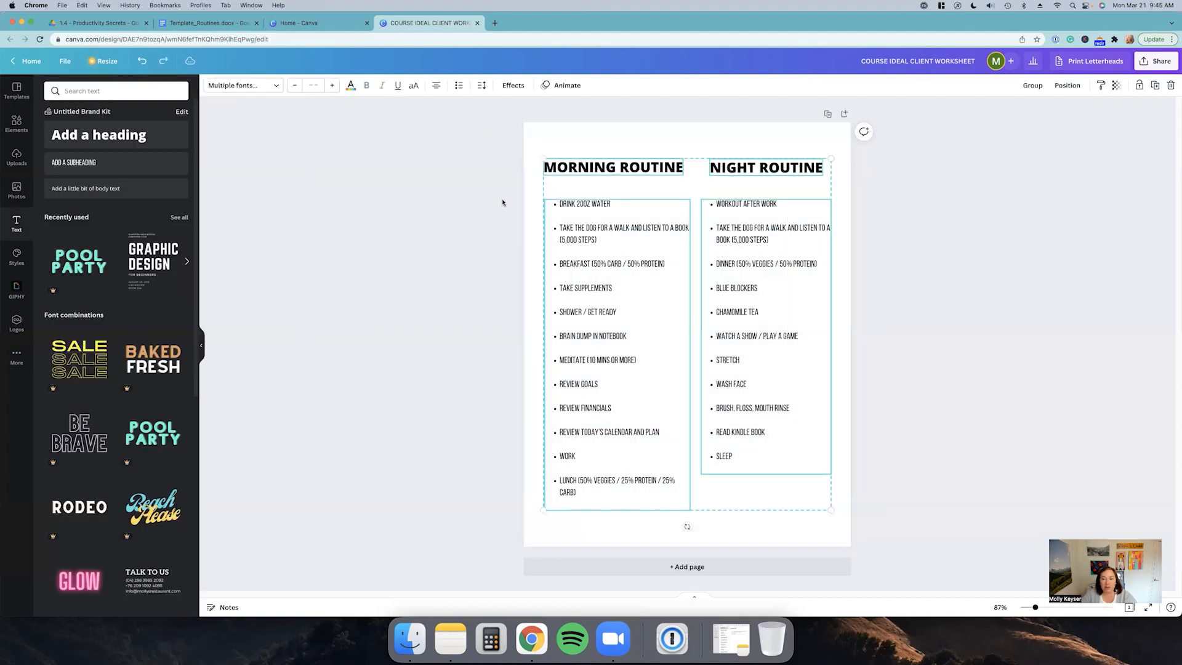
{"action": "left_click", "coordinate": [350, 86]}
{"action": "left_click", "coordinate": [536, 116]}
{"action": "left_click", "coordinate": [550, 135]}
Step: Preview teal, salmon and yellow backgrounds, then set the page background to the palette's light off-white
{"action": "left_click", "coordinate": [210, 85]}
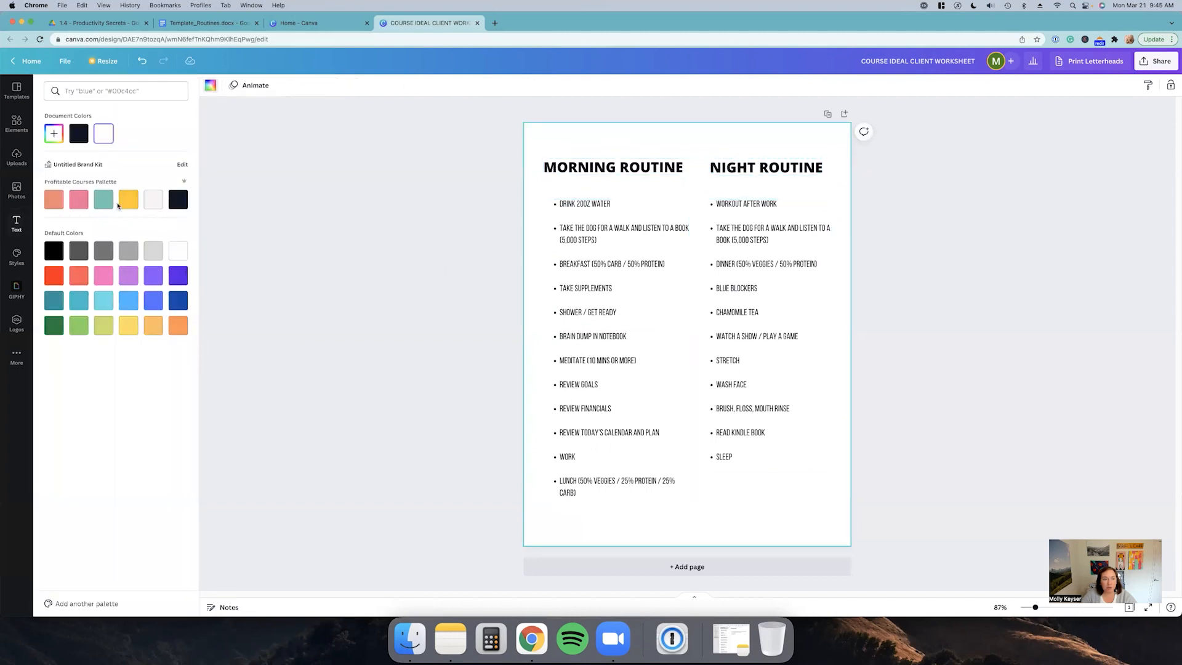
{"action": "left_click", "coordinate": [126, 202]}
{"action": "left_click", "coordinate": [103, 200]}
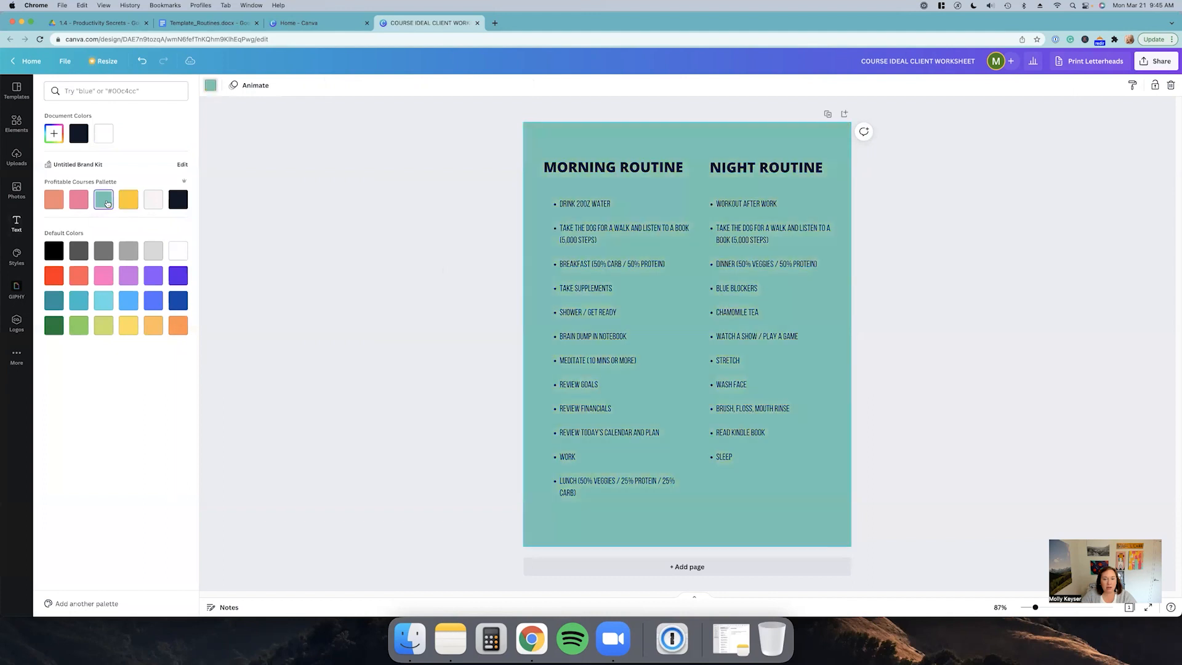
{"action": "left_click", "coordinate": [80, 202]}
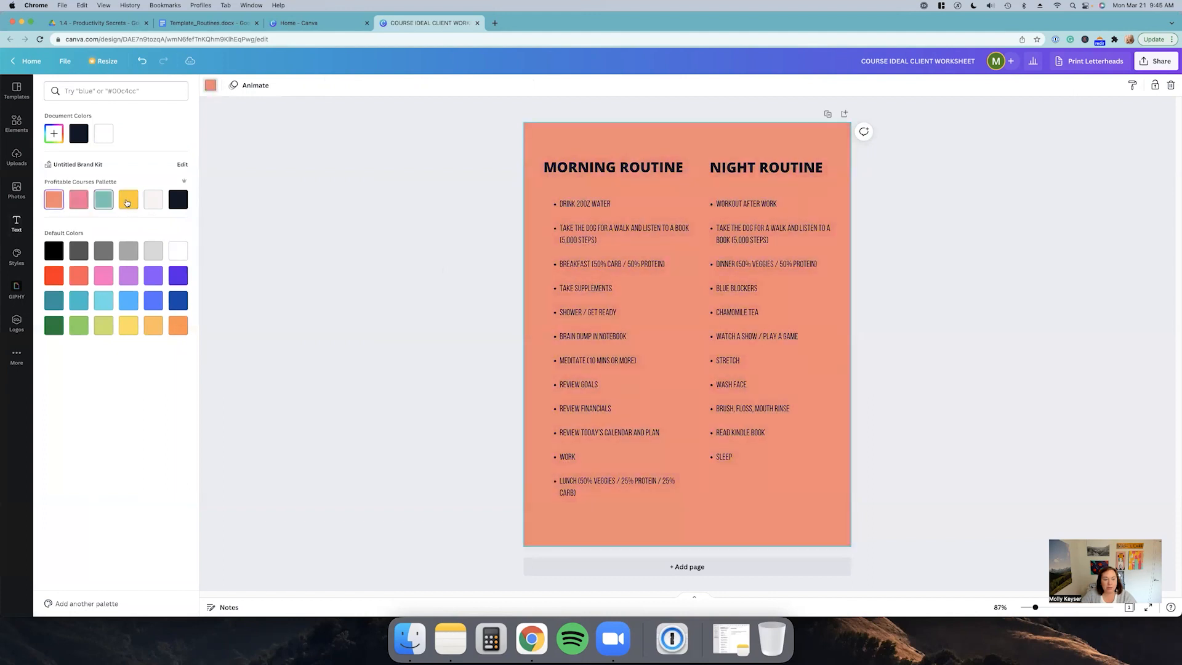
{"action": "left_click", "coordinate": [128, 199]}
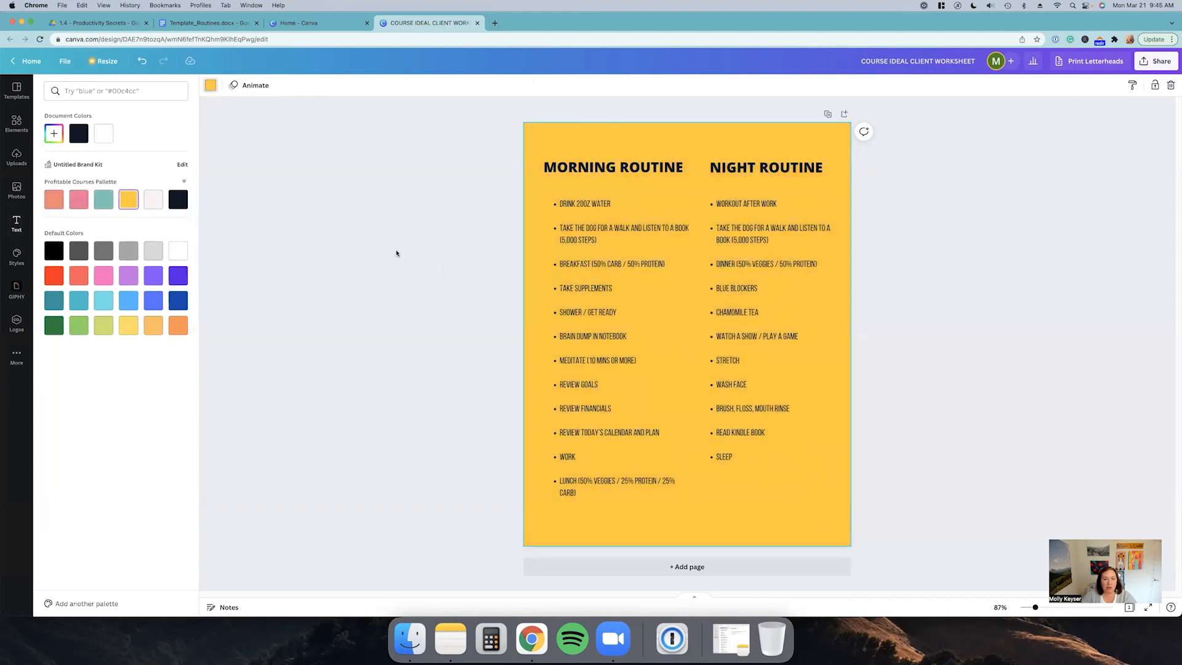
{"action": "left_click", "coordinate": [148, 206]}
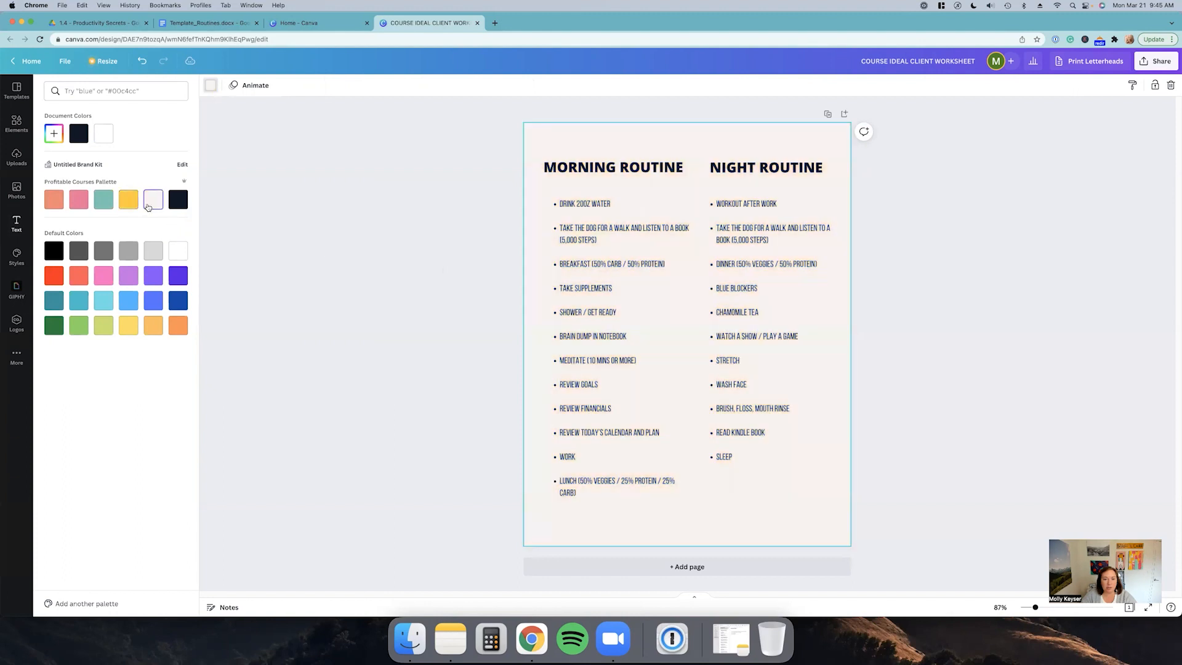
{"action": "left_click", "coordinate": [464, 289]}
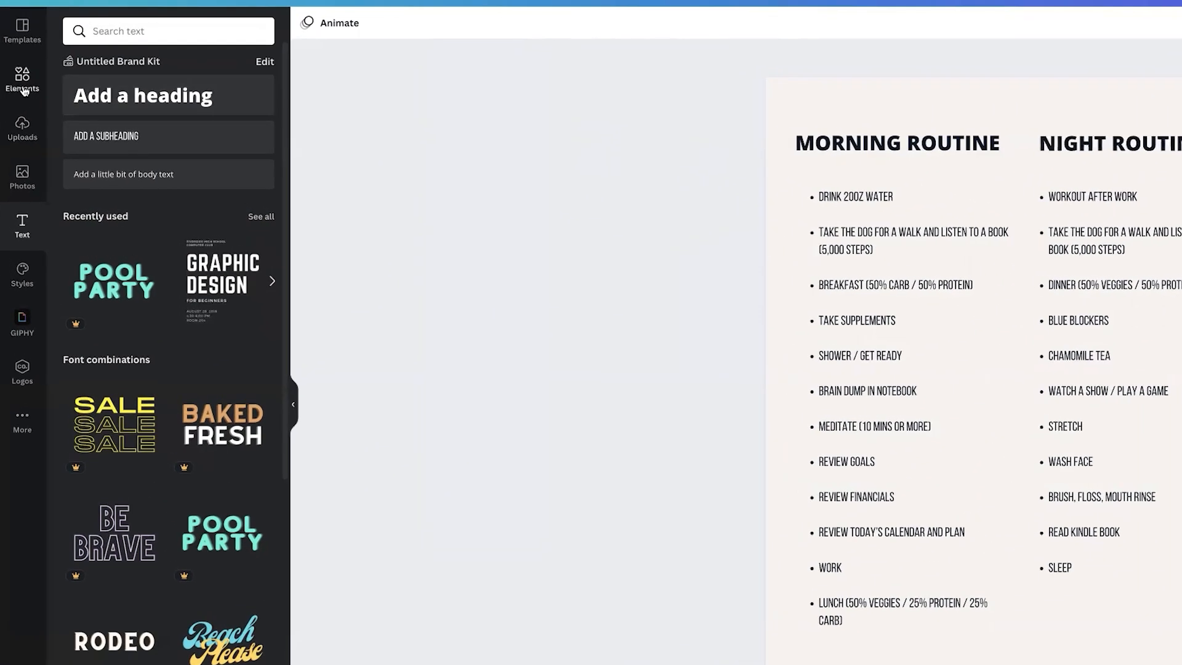
Step: Add a circle shape from Elements and move it to the page's bottom-right corner behind the night list
{"action": "left_click", "coordinate": [22, 78]}
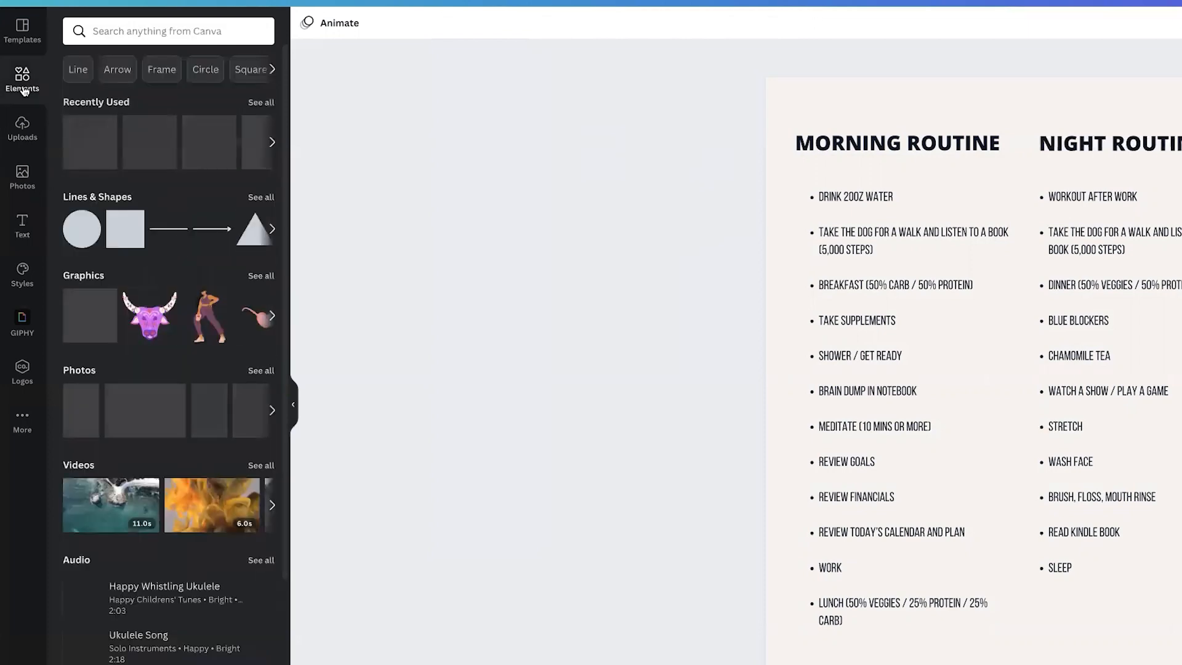
{"action": "left_click", "coordinate": [80, 236]}
{"action": "left_click_drag", "start_coordinate": [1013, 398], "coordinate": [1043, 418]}
{"action": "left_click_drag", "start_coordinate": [637, 360], "coordinate": [633, 357]}
{"action": "key", "text": "ctrl+z"}
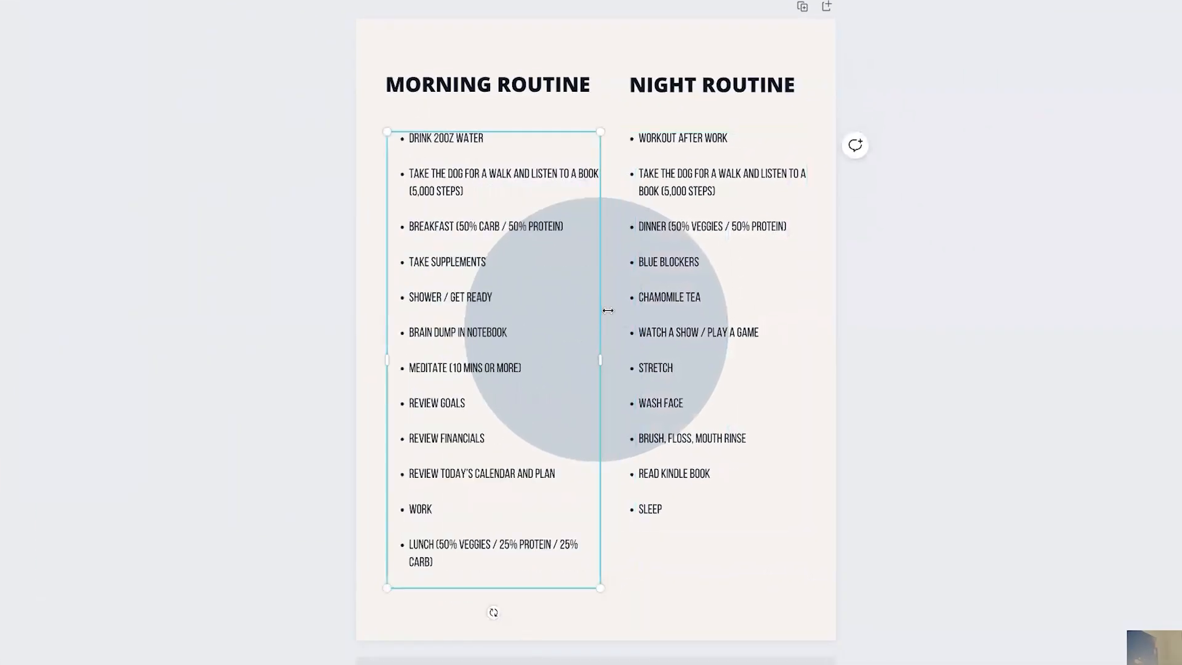
{"action": "left_click", "coordinate": [609, 308]}
{"action": "left_click_drag", "start_coordinate": [662, 379], "coordinate": [766, 557]}
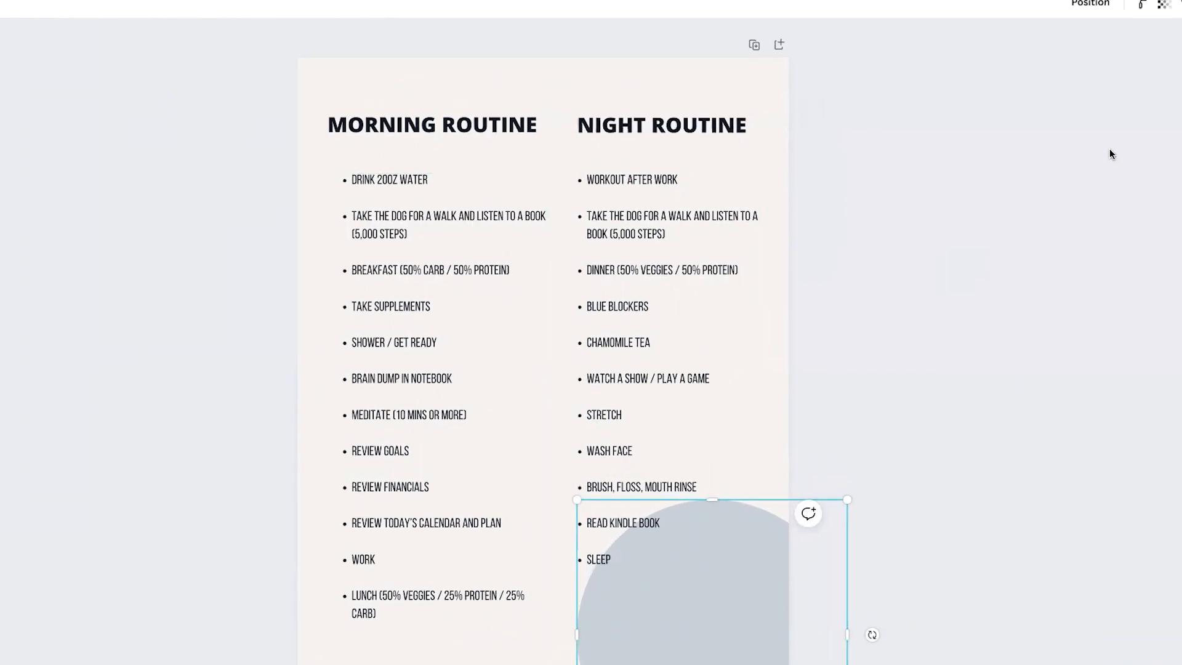
Step: Set the circle's transparency to 40 and fill it with the palette yellow
{"action": "left_click", "coordinate": [1053, 109]}
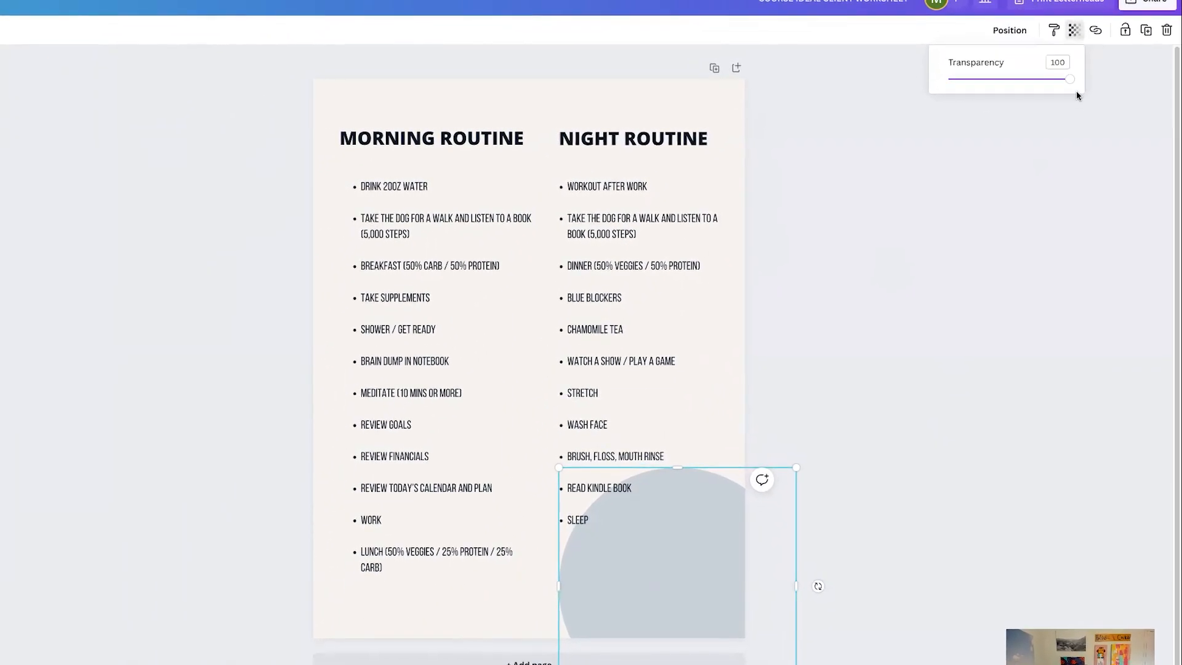
{"action": "left_click_drag", "start_coordinate": [1069, 86], "coordinate": [1001, 89]}
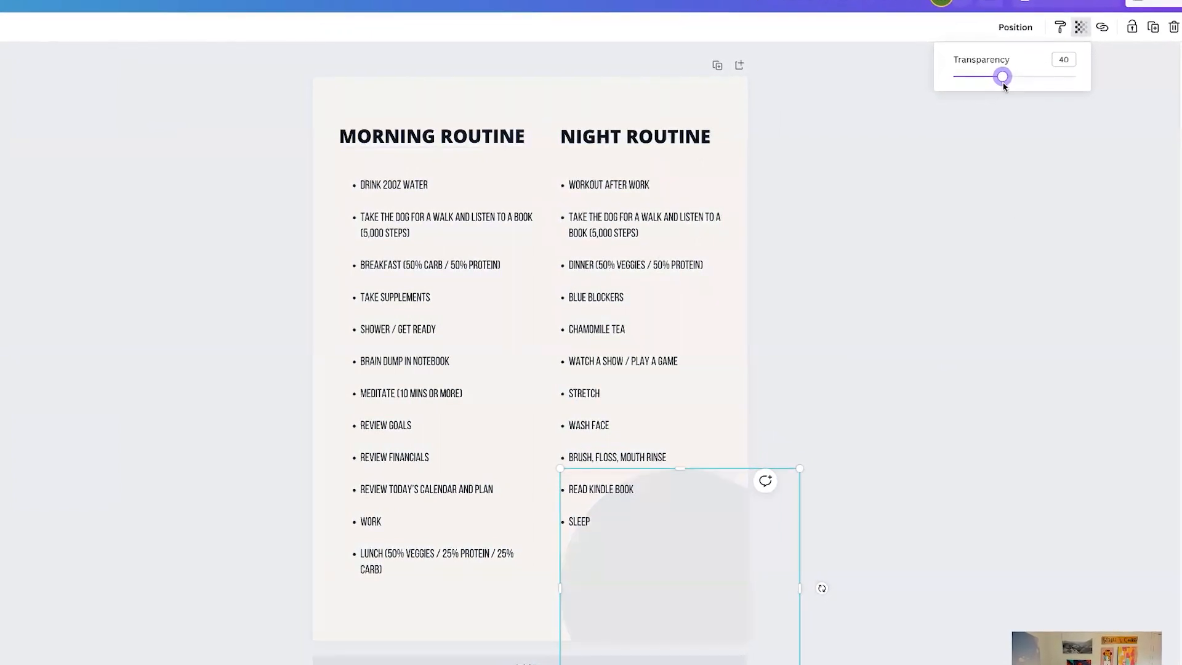
{"action": "left_click", "coordinate": [702, 556]}
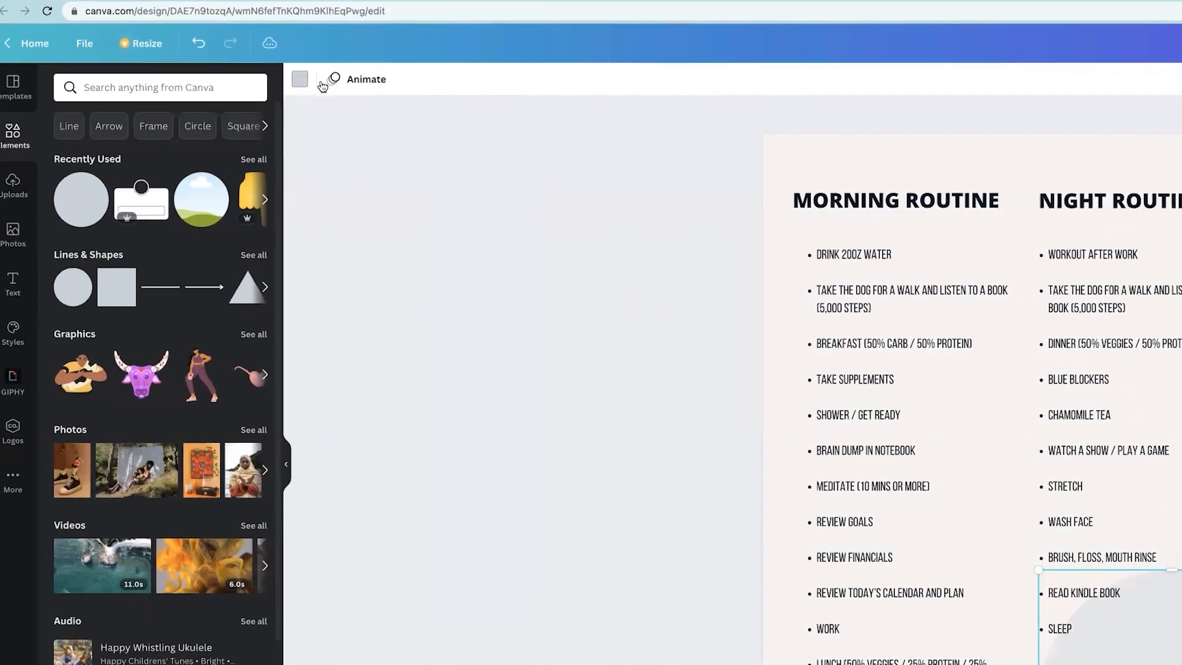
{"action": "left_click", "coordinate": [309, 77]}
{"action": "left_click", "coordinate": [174, 169]}
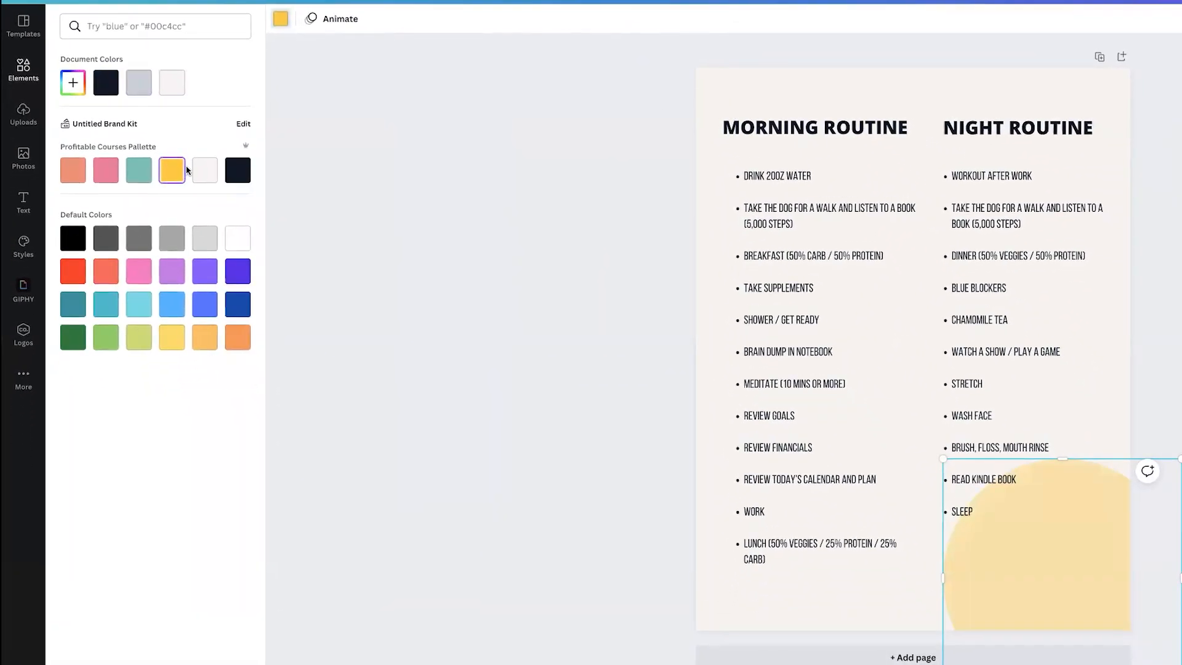
{"action": "left_click", "coordinate": [140, 171]}
{"action": "left_click", "coordinate": [100, 177]}
{"action": "left_click", "coordinate": [72, 170]}
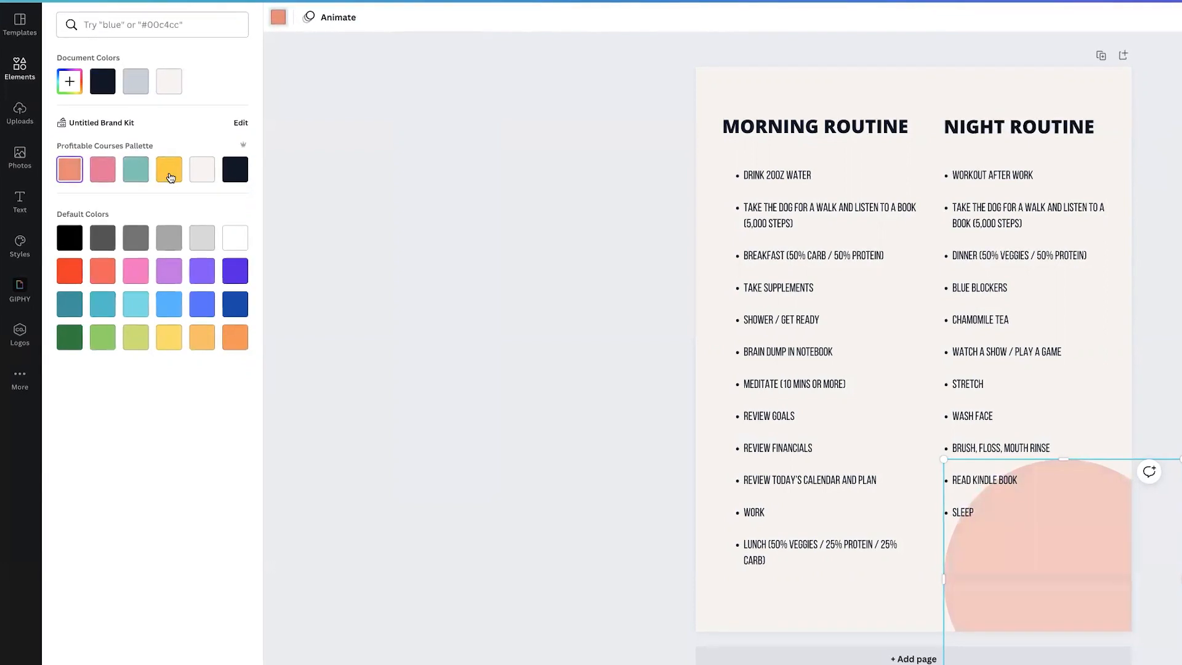
{"action": "left_click", "coordinate": [171, 169]}
{"action": "left_click", "coordinate": [497, 465]}
{"action": "left_click", "coordinate": [1044, 603]}
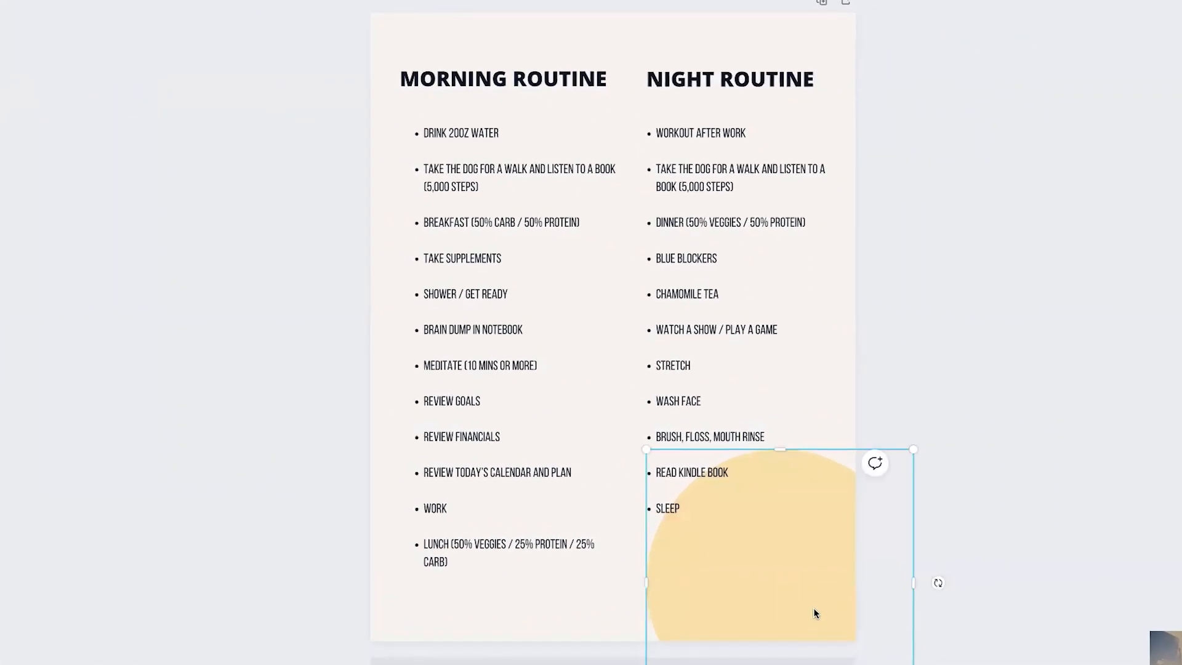
Step: Duplicate the yellow circle three times and place the copies at the top-left, left edge and right edge of the page
{"action": "key", "text": "ctrl+d"}
{"action": "left_click_drag", "start_coordinate": [792, 596], "coordinate": [427, 18]}
{"action": "key", "text": "ctrl+d"}
{"action": "key", "text": "ctrl+d"}
{"action": "left_click_drag", "start_coordinate": [851, 312], "coordinate": [1002, 281]}
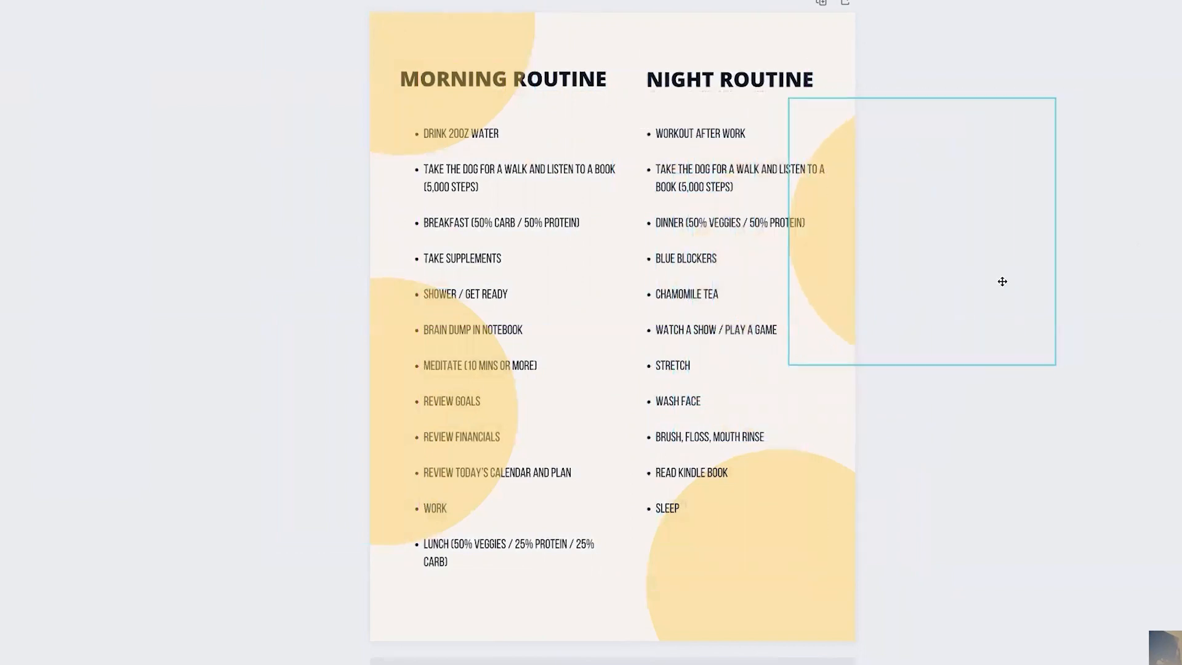
{"action": "left_click", "coordinate": [921, 389]}
Step: Select both headings and both routine lists and bring them to the front above the circles
{"action": "left_click", "coordinate": [562, 79]}
{"action": "left_click", "coordinate": [543, 168], "text": "shift"}
{"action": "left_click", "coordinate": [719, 81], "text": "shift"}
{"action": "left_click", "coordinate": [724, 184], "text": "shift"}
{"action": "right_click", "coordinate": [725, 221]}
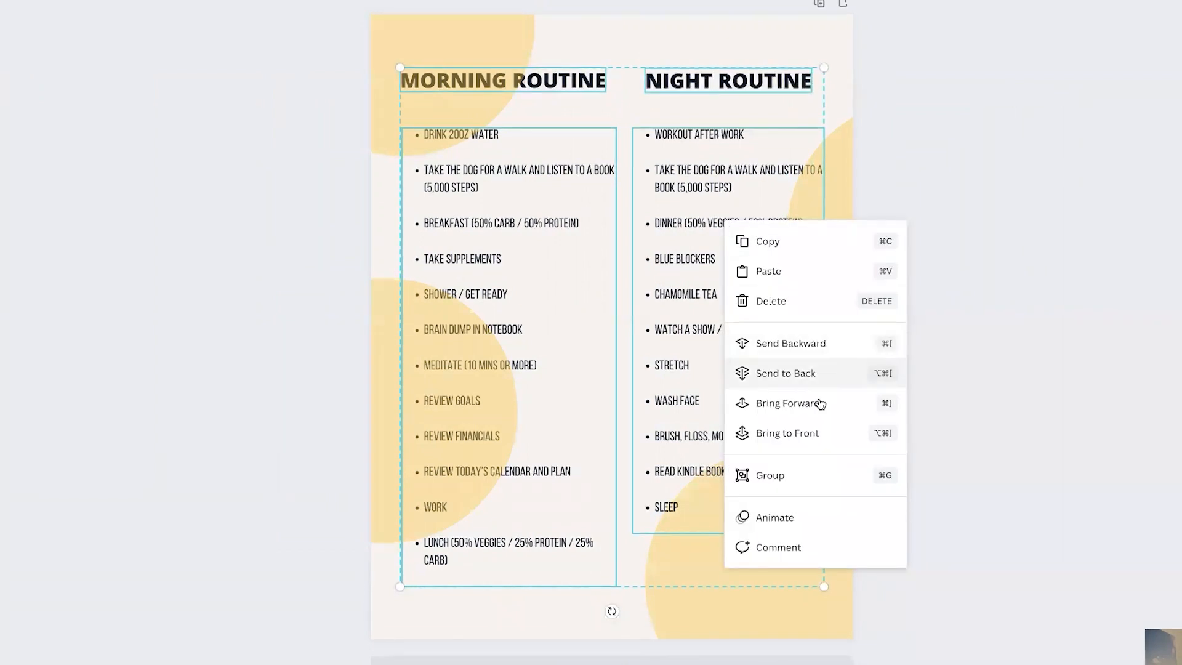
{"action": "left_click", "coordinate": [800, 433]}
{"action": "left_click", "coordinate": [971, 375]}
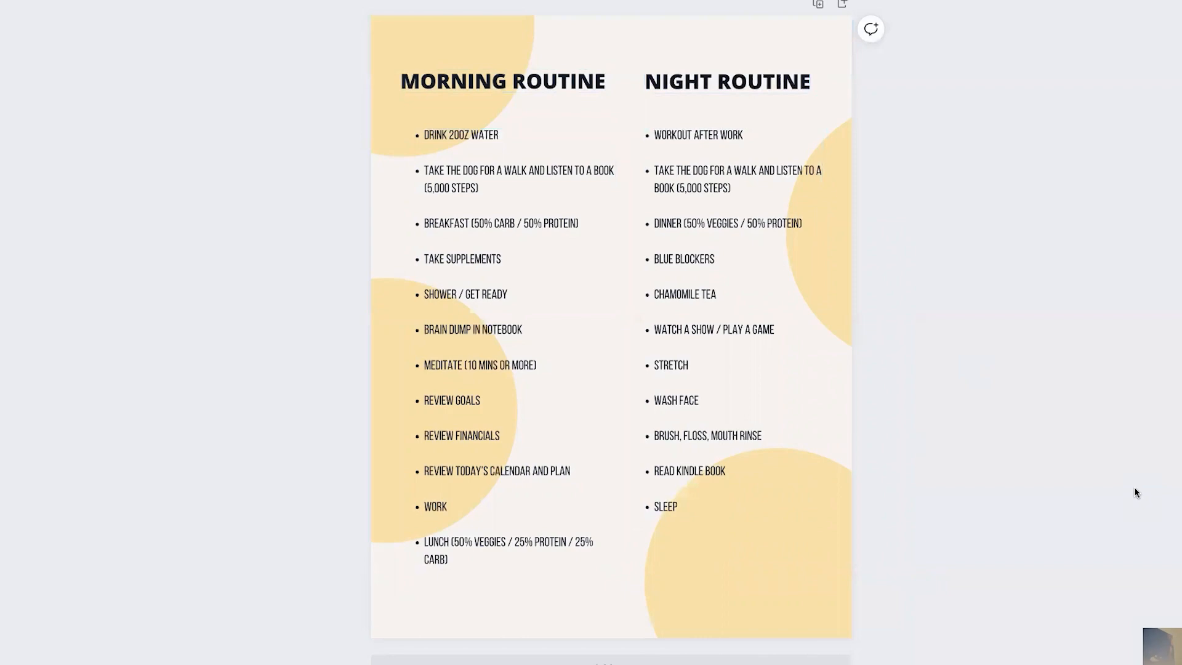
Step: Select all four circles and set their transparency to 20
{"action": "left_click_drag", "start_coordinate": [883, 651], "coordinate": [611, 158]}
{"action": "left_click", "coordinate": [431, 31], "text": "shift"}
{"action": "left_click", "coordinate": [379, 378], "text": "shift"}
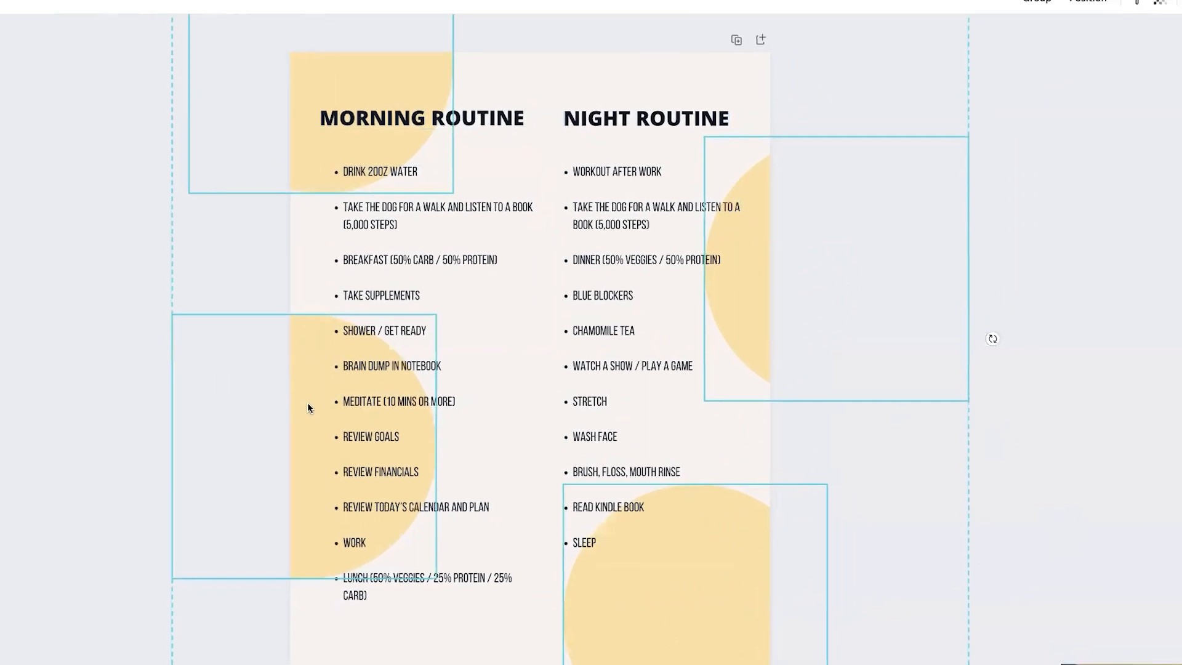
{"action": "left_click", "coordinate": [1093, 27]}
{"action": "left_click_drag", "start_coordinate": [1016, 86], "coordinate": [972, 86]}
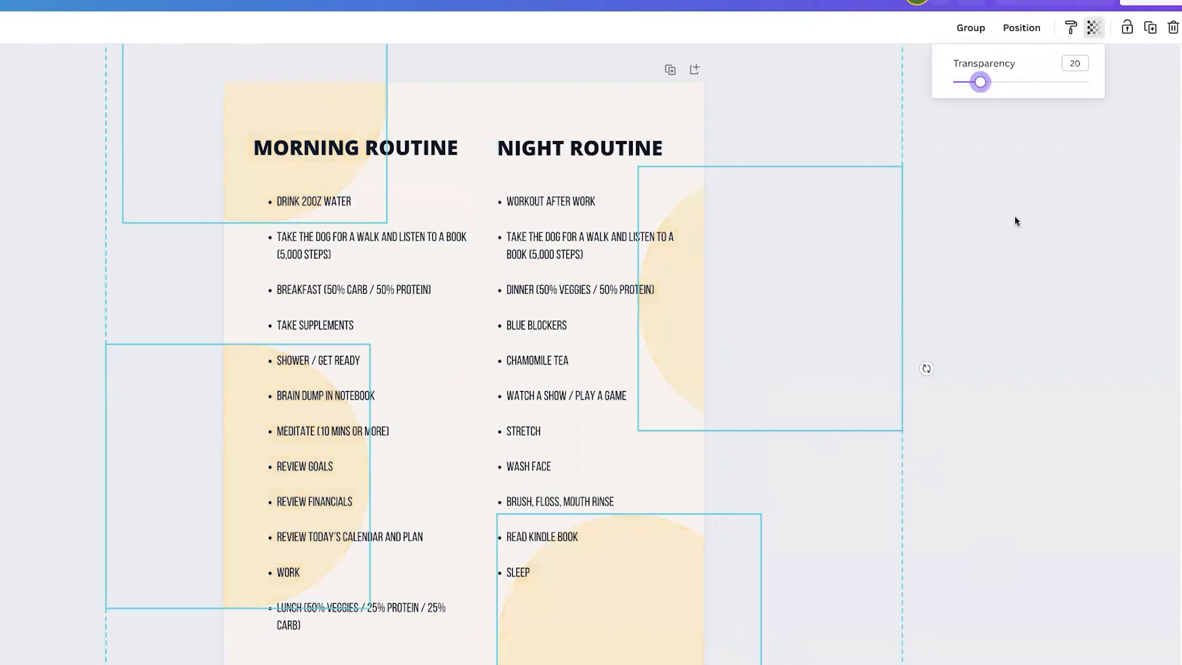
{"action": "left_click", "coordinate": [1101, 331]}
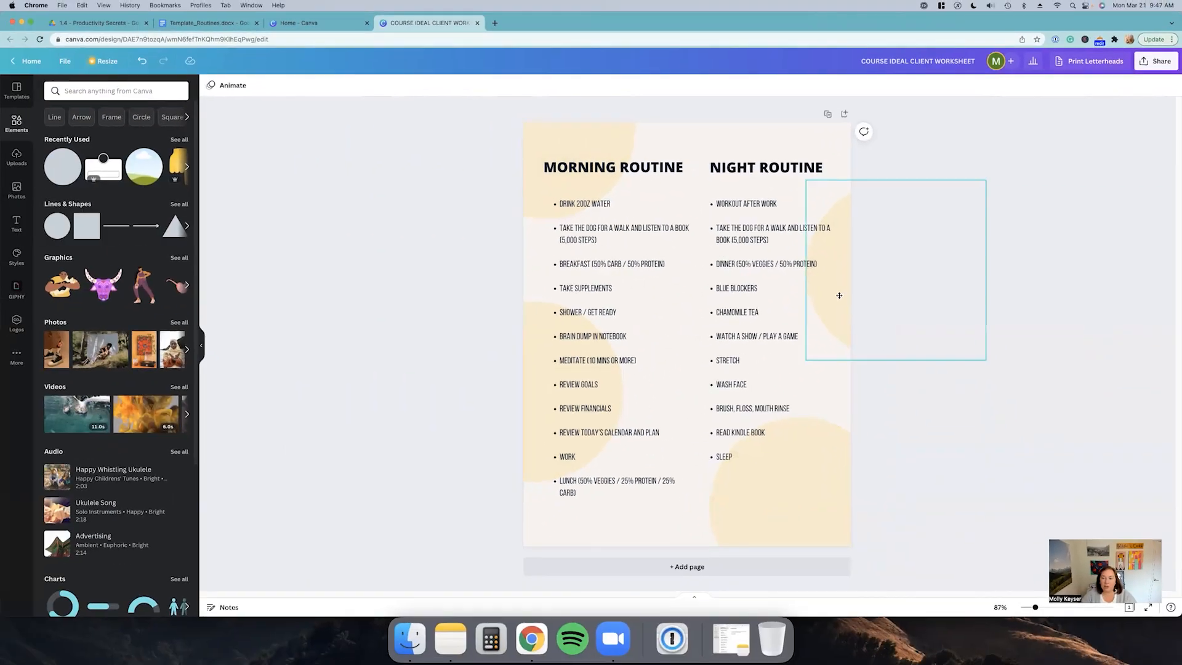
Step: Reposition two of the decorative circles along the page edges
{"action": "left_click_drag", "start_coordinate": [687, 336], "coordinate": [684, 277]}
{"action": "left_click_drag", "start_coordinate": [837, 256], "coordinate": [576, 423]}
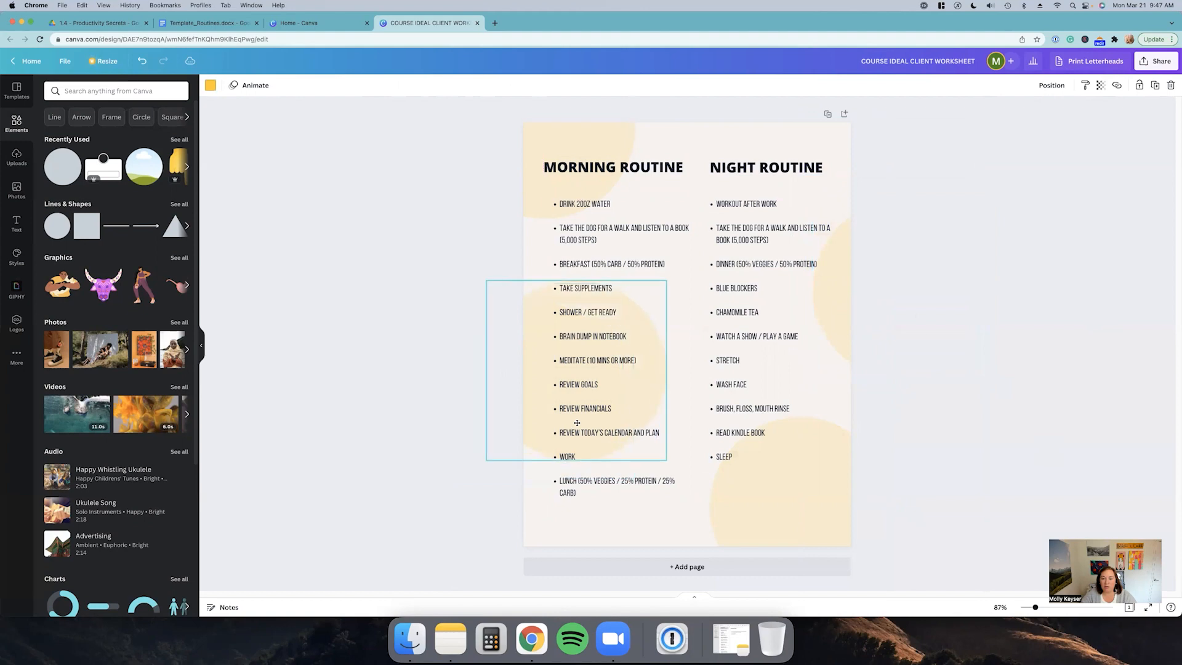
{"action": "left_click", "coordinate": [978, 266]}
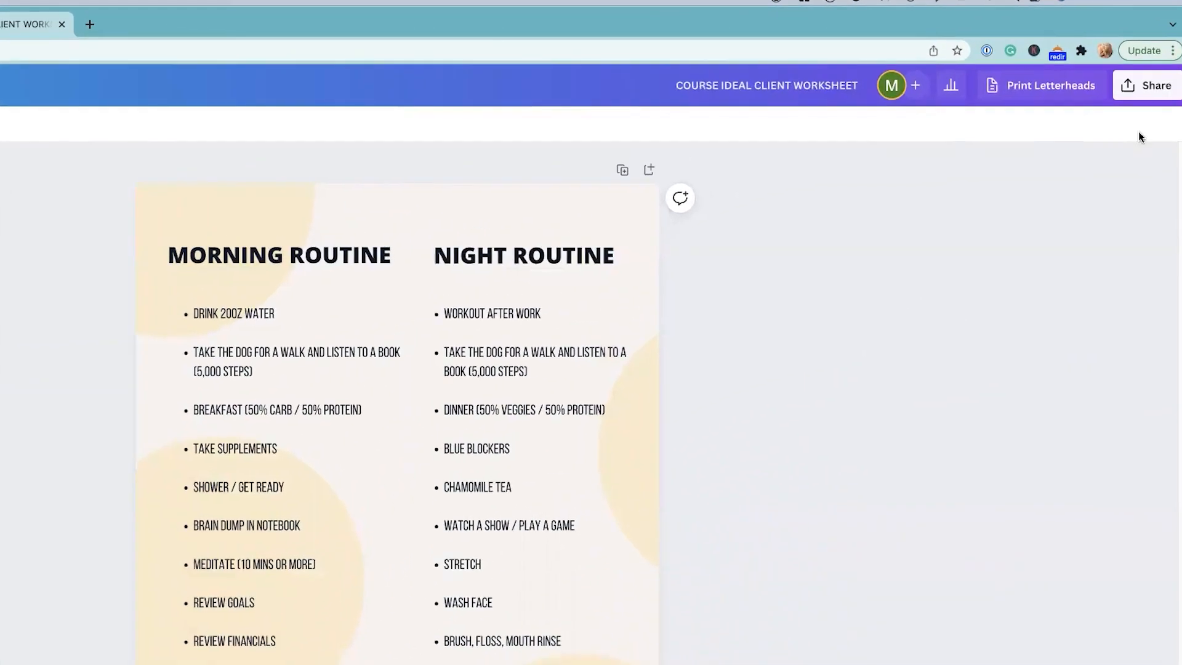
Step: Open the design's template link sharing and select the template link URL
{"action": "left_click", "coordinate": [1146, 90]}
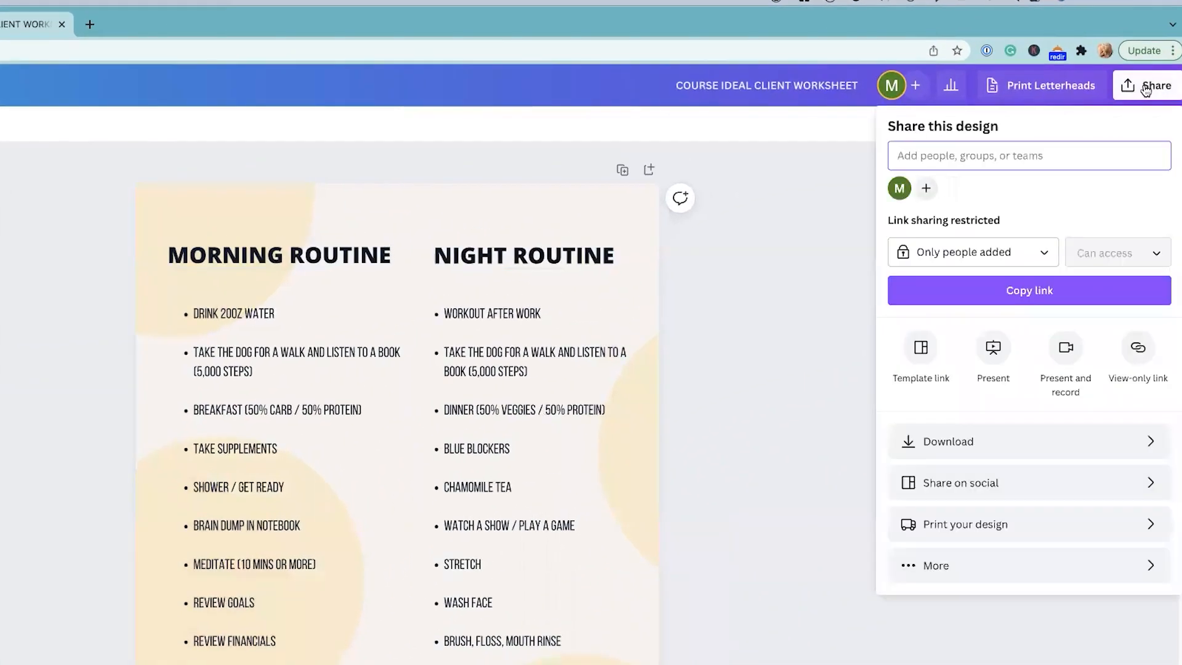
{"action": "left_click", "coordinate": [919, 352]}
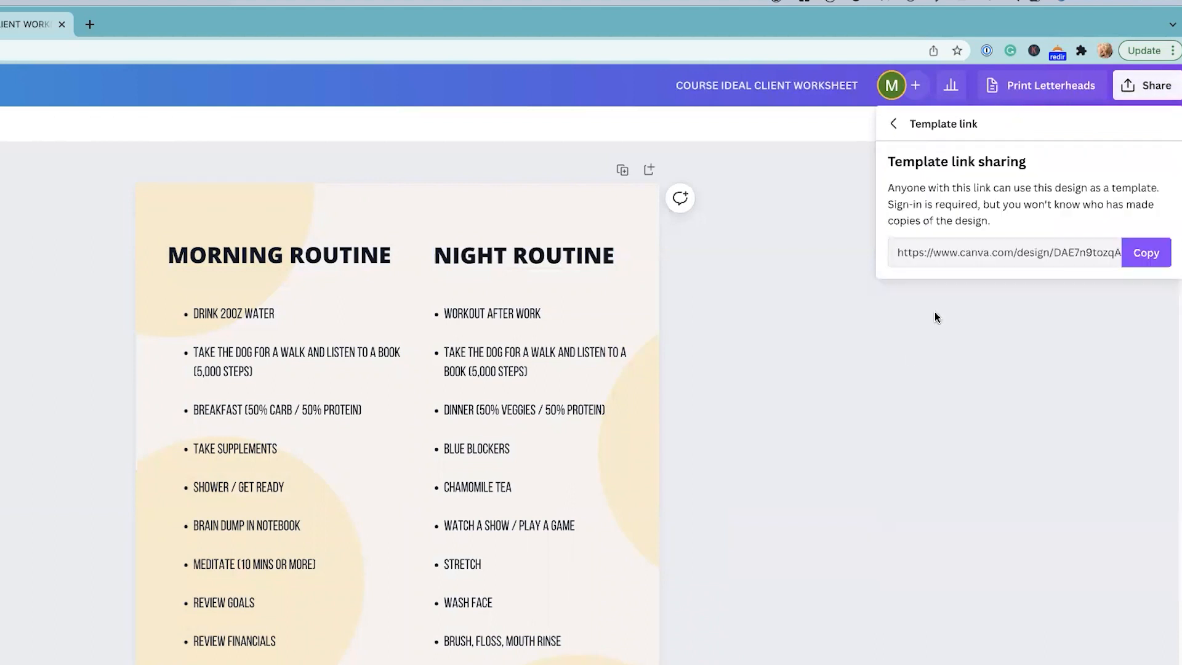
{"action": "left_click", "coordinate": [976, 250]}
{"action": "triple_click", "coordinate": [974, 252]}
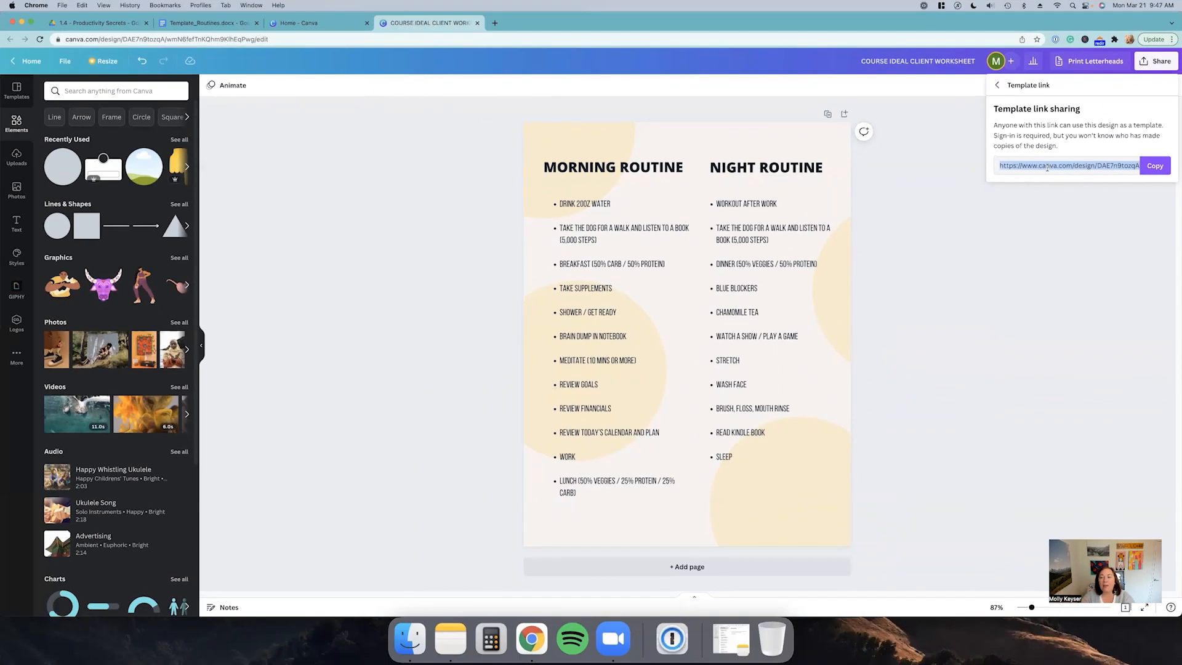
{"action": "left_click", "coordinate": [974, 232]}
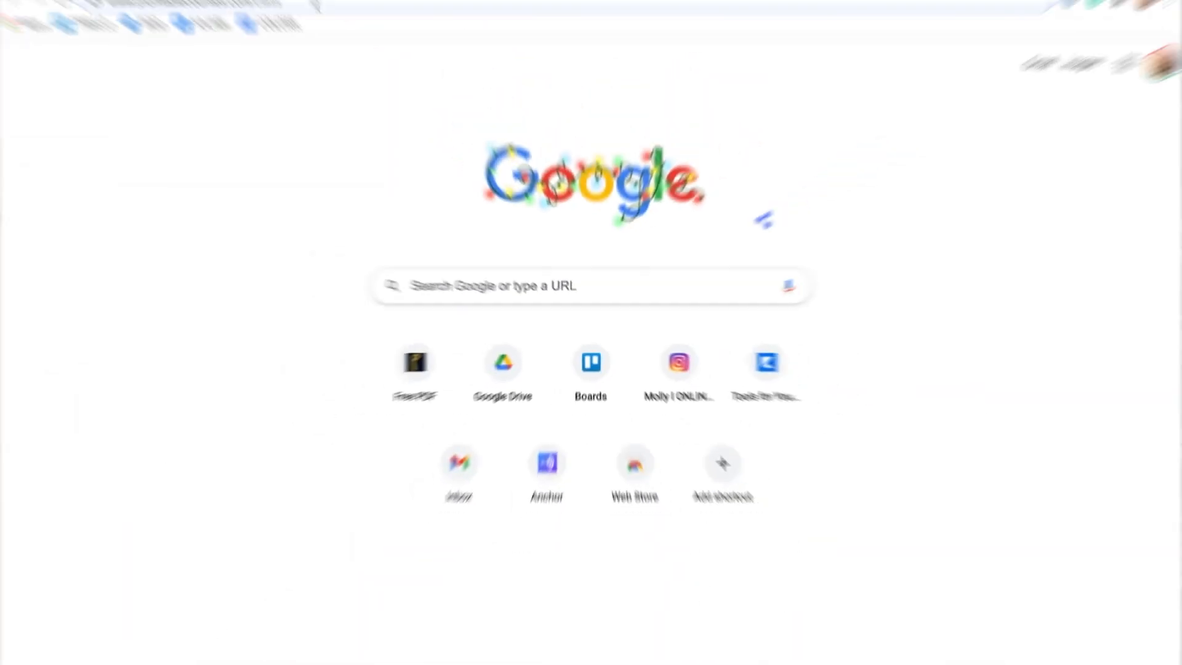
Step: Switch to a new browser tab and go to profitablecourses.com/class
{"action": "left_click_drag", "start_coordinate": [357, 52], "coordinate": [181, 54]}
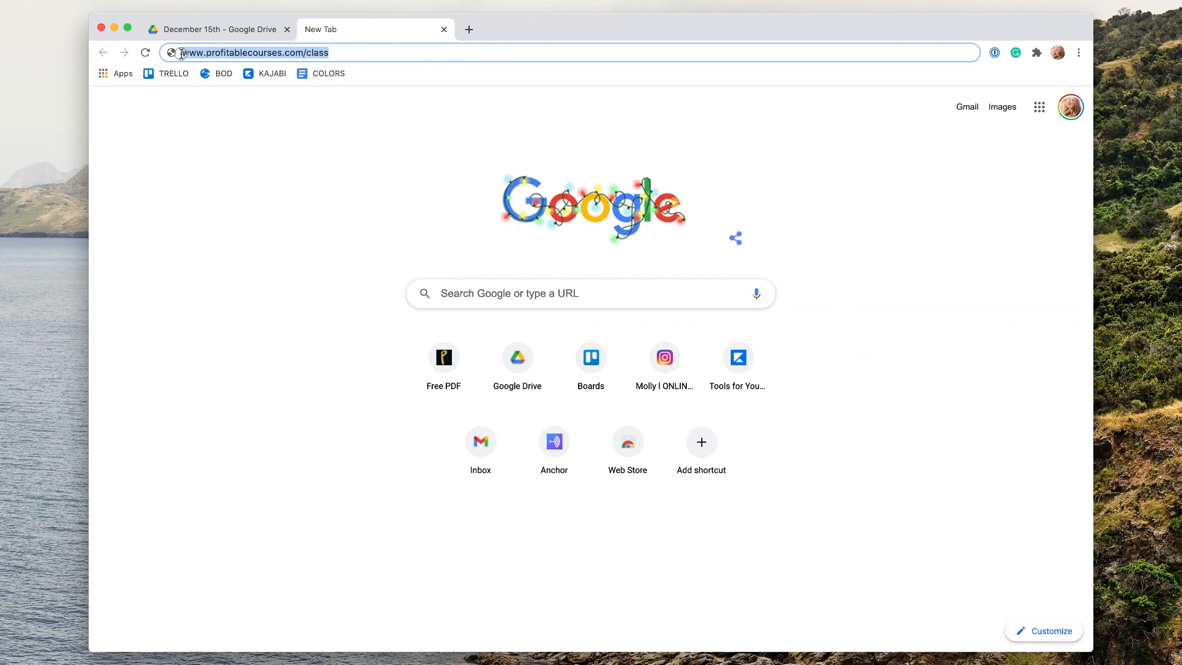
{"action": "left_click", "coordinate": [349, 54]}
{"action": "key", "text": "Return"}
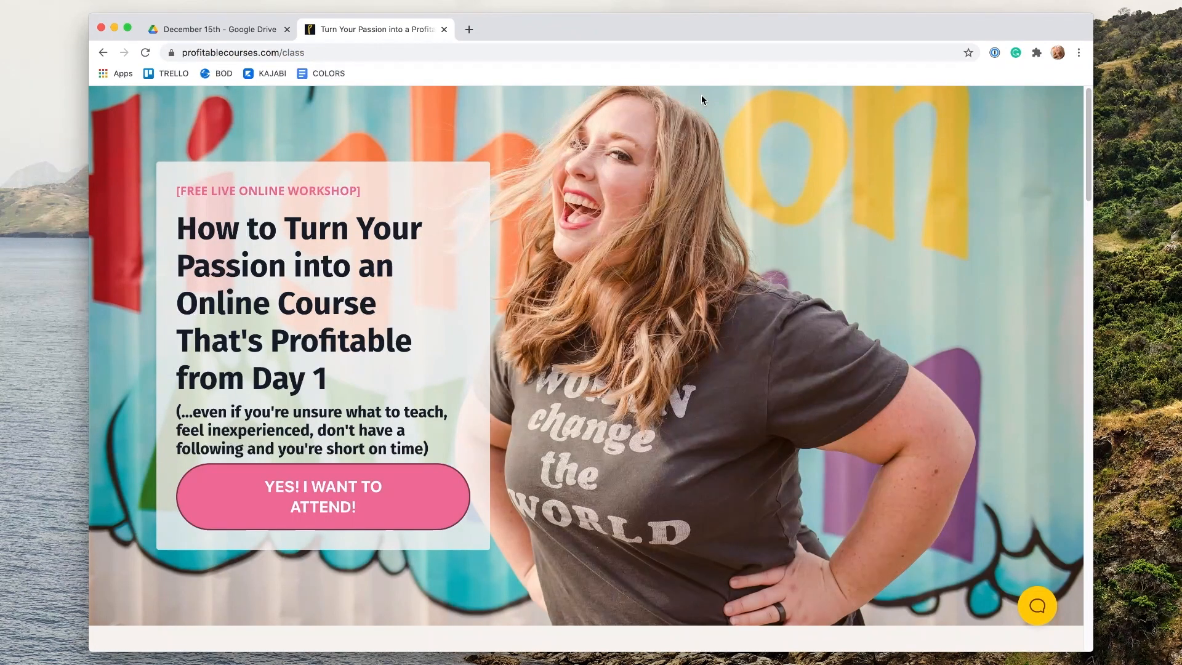
Step: Read the workshop landing page's headline and subtitle, highlighting them as they are discussed
{"action": "scroll", "coordinate": [832, 313], "scroll_direction": "down", "scroll_amount": 1}
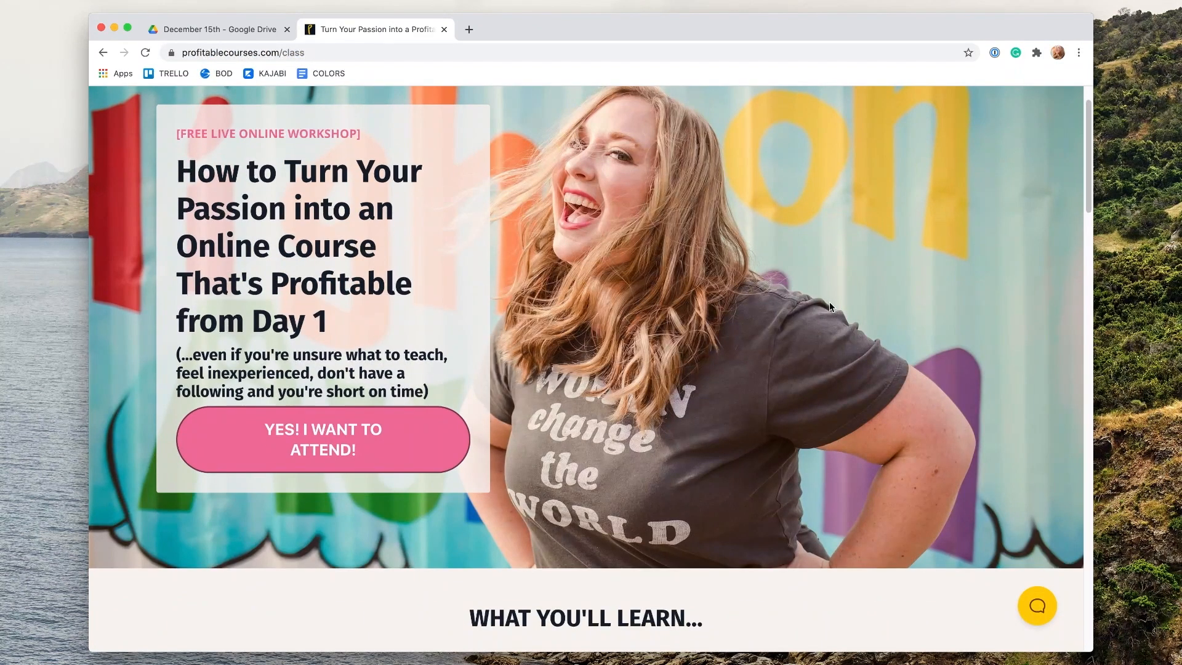
{"action": "scroll", "coordinate": [831, 312], "scroll_direction": "up", "scroll_amount": 1}
{"action": "left_click_drag", "start_coordinate": [178, 229], "coordinate": [346, 372]}
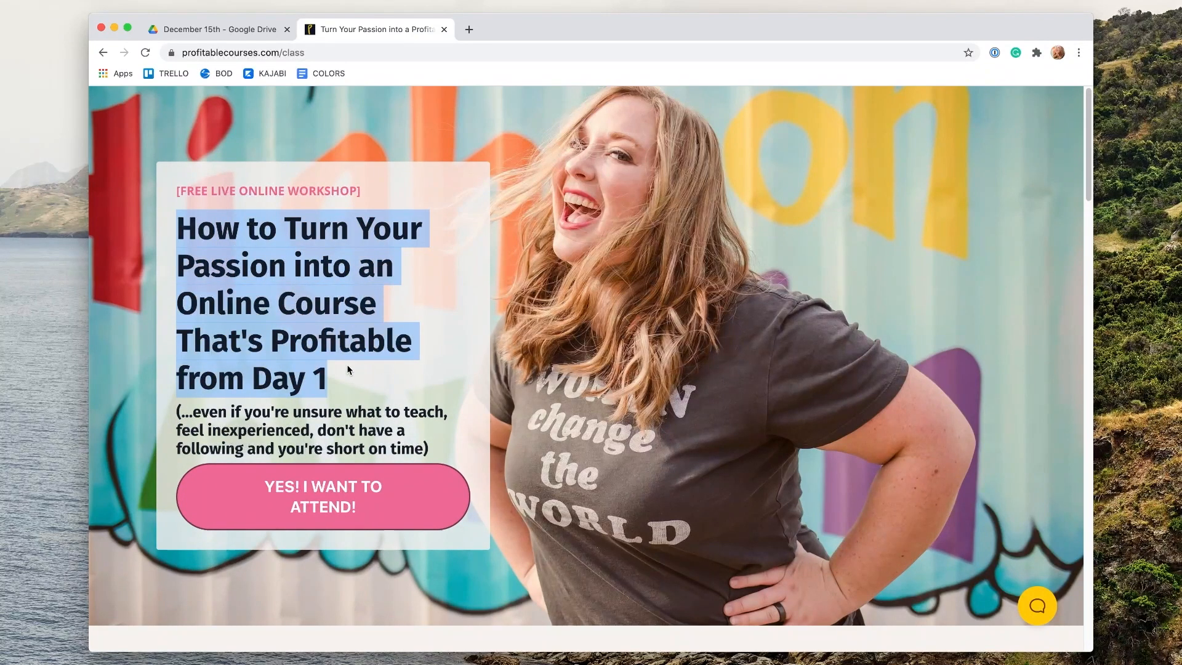
{"action": "left_click_drag", "start_coordinate": [177, 411], "coordinate": [431, 445]}
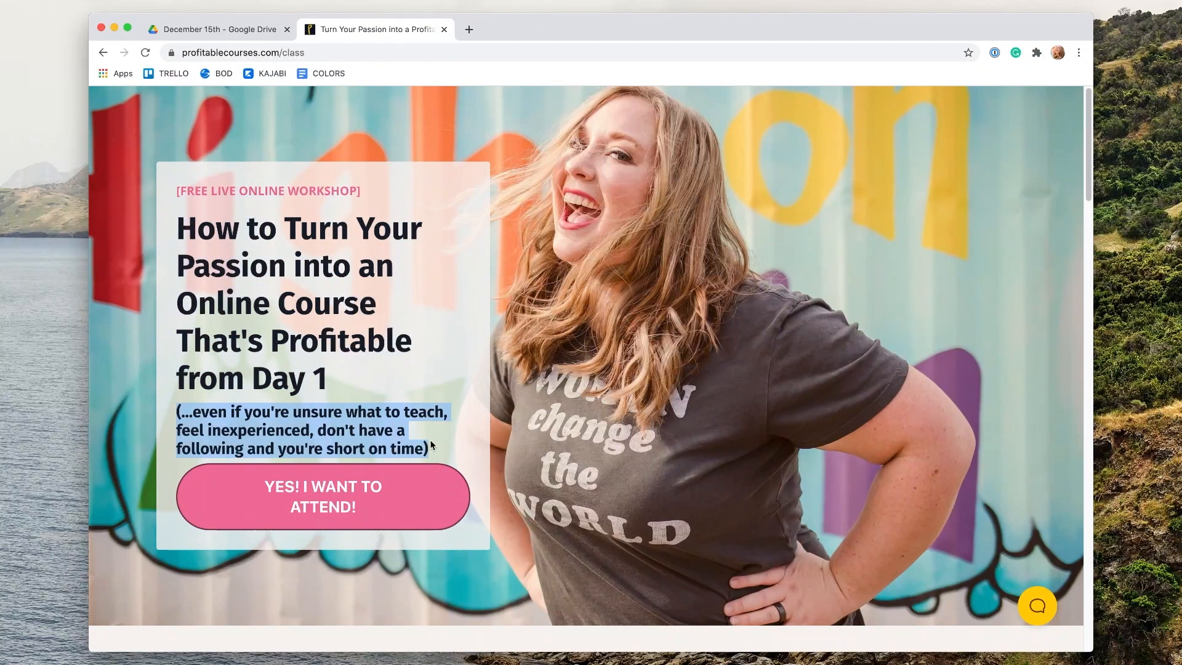
{"action": "left_click", "coordinate": [431, 443]}
{"action": "scroll", "coordinate": [851, 443], "scroll_direction": "down", "scroll_amount": 10}
{"action": "scroll", "coordinate": [958, 430], "scroll_direction": "up", "scroll_amount": 2}
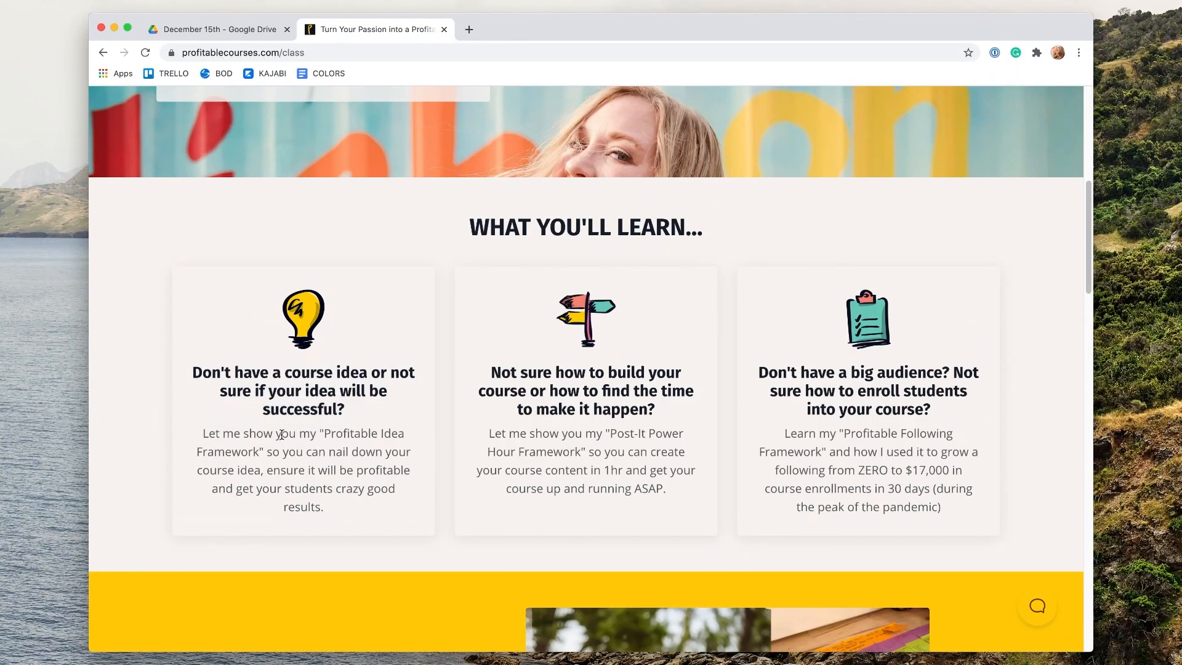
Step: Read the three 'What you'll learn' card descriptions, highlighting each one in turn
{"action": "left_click_drag", "start_coordinate": [217, 439], "coordinate": [369, 506]}
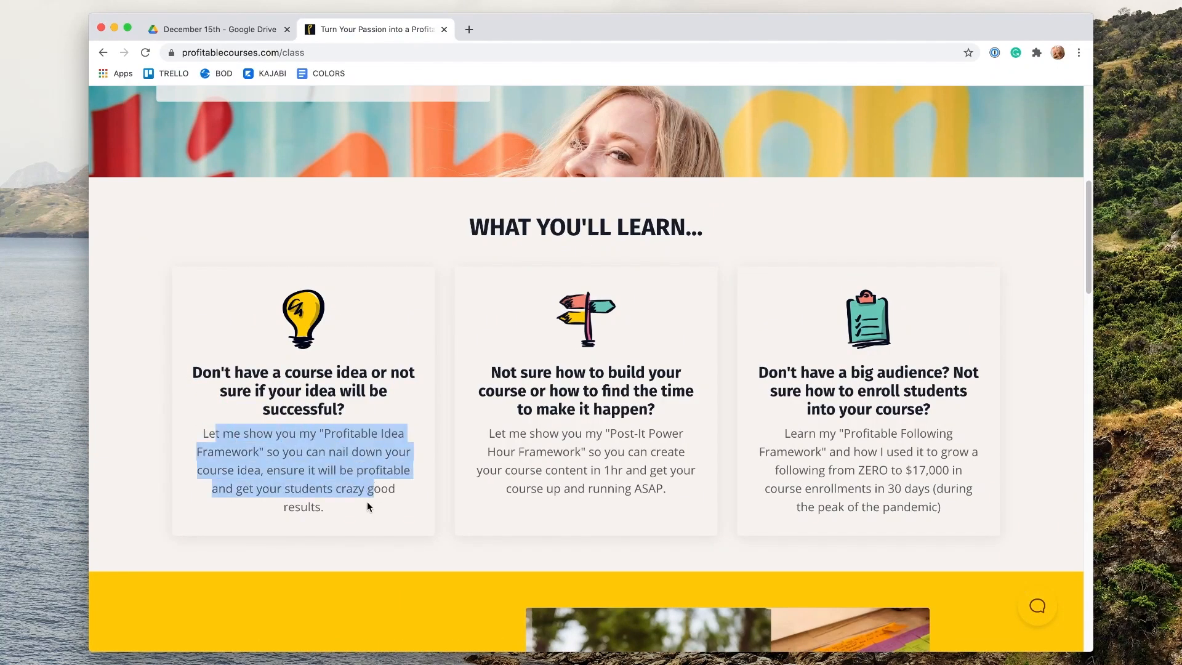
{"action": "left_click", "coordinate": [352, 512]}
{"action": "left_click_drag", "start_coordinate": [248, 471], "coordinate": [349, 510]}
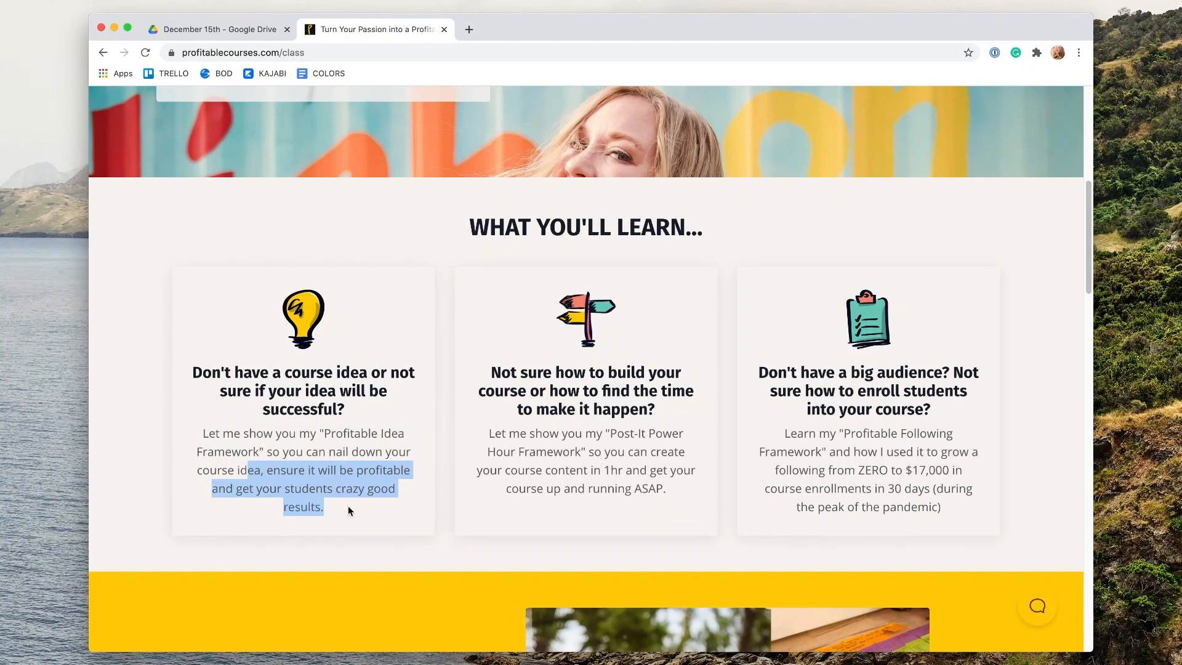
{"action": "left_click", "coordinate": [348, 510]}
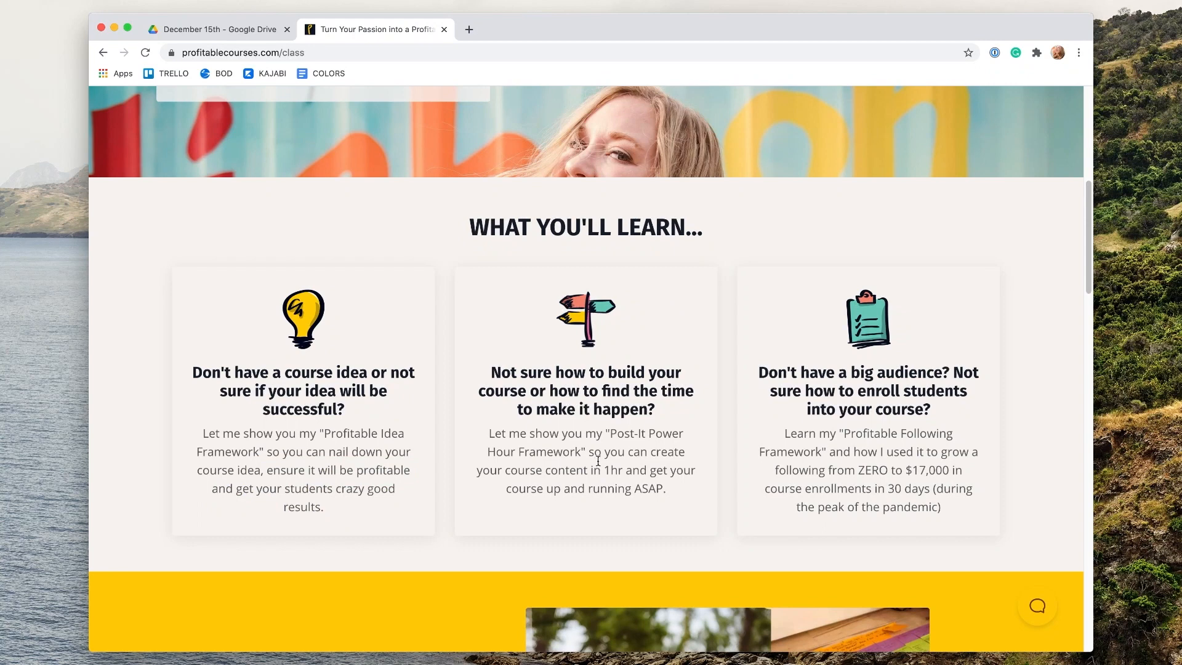
{"action": "left_click_drag", "start_coordinate": [582, 435], "coordinate": [673, 489]}
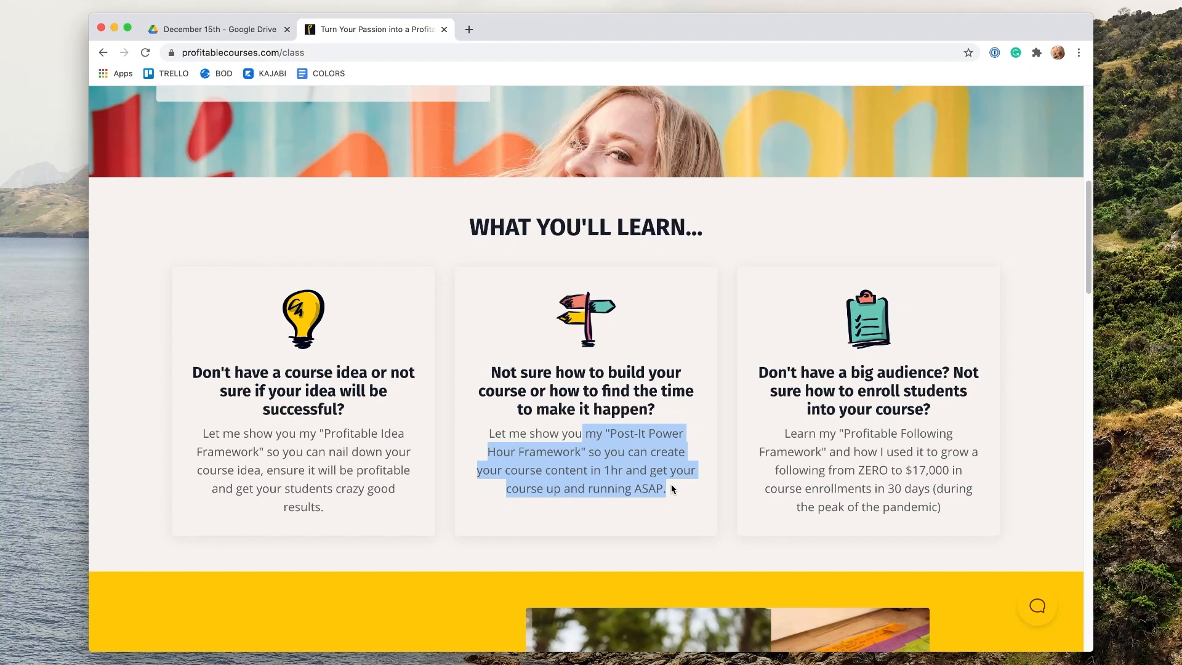
{"action": "left_click_drag", "start_coordinate": [838, 433], "coordinate": [968, 519]}
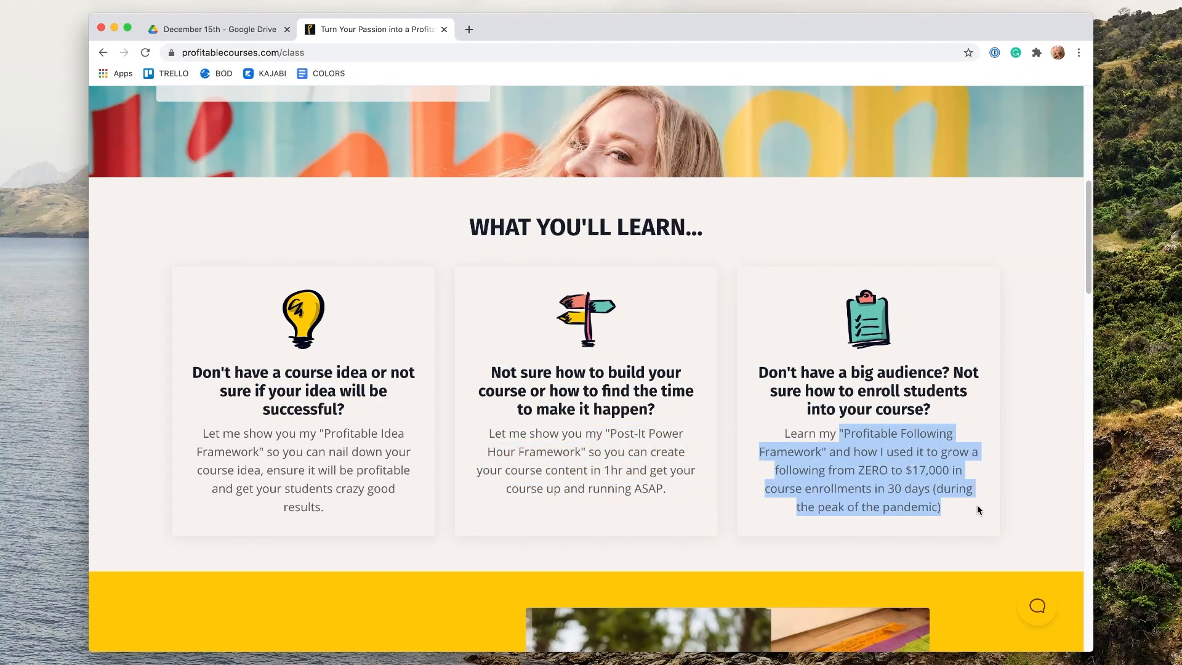
{"action": "left_click", "coordinate": [1018, 509]}
Step: Scroll through the bonus workbook section and student testimonials, highlighting the bonus text, then return to the top
{"action": "scroll", "coordinate": [1018, 510], "scroll_direction": "down", "scroll_amount": 5}
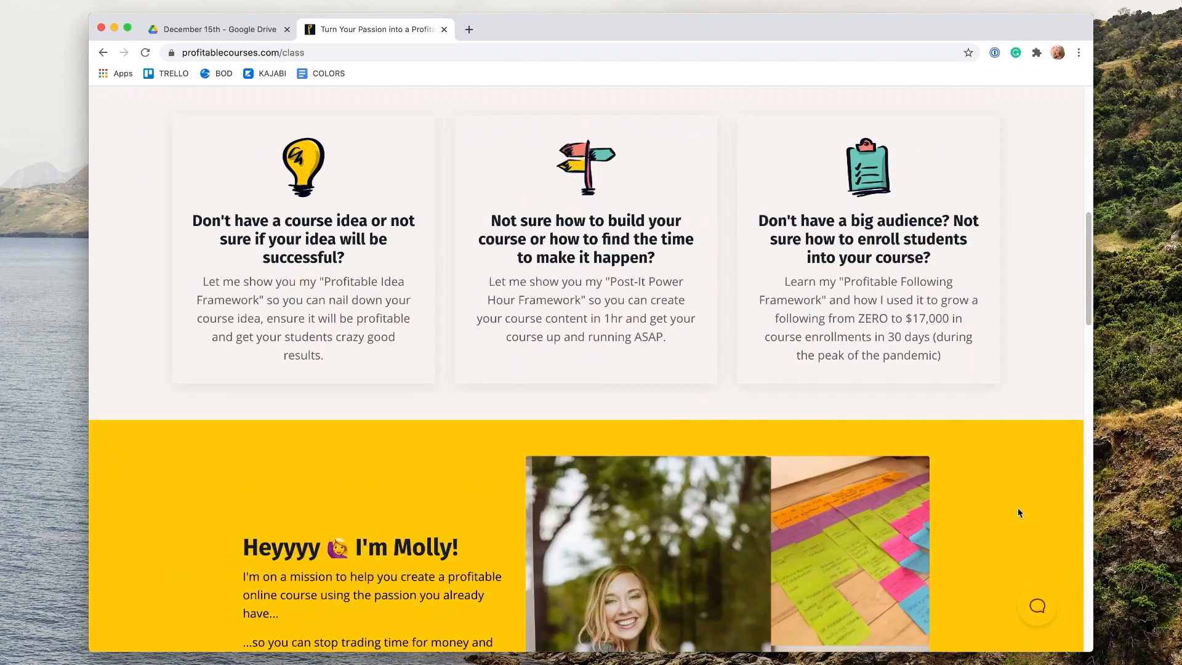
{"action": "scroll", "coordinate": [1018, 512], "scroll_direction": "down", "scroll_amount": 10}
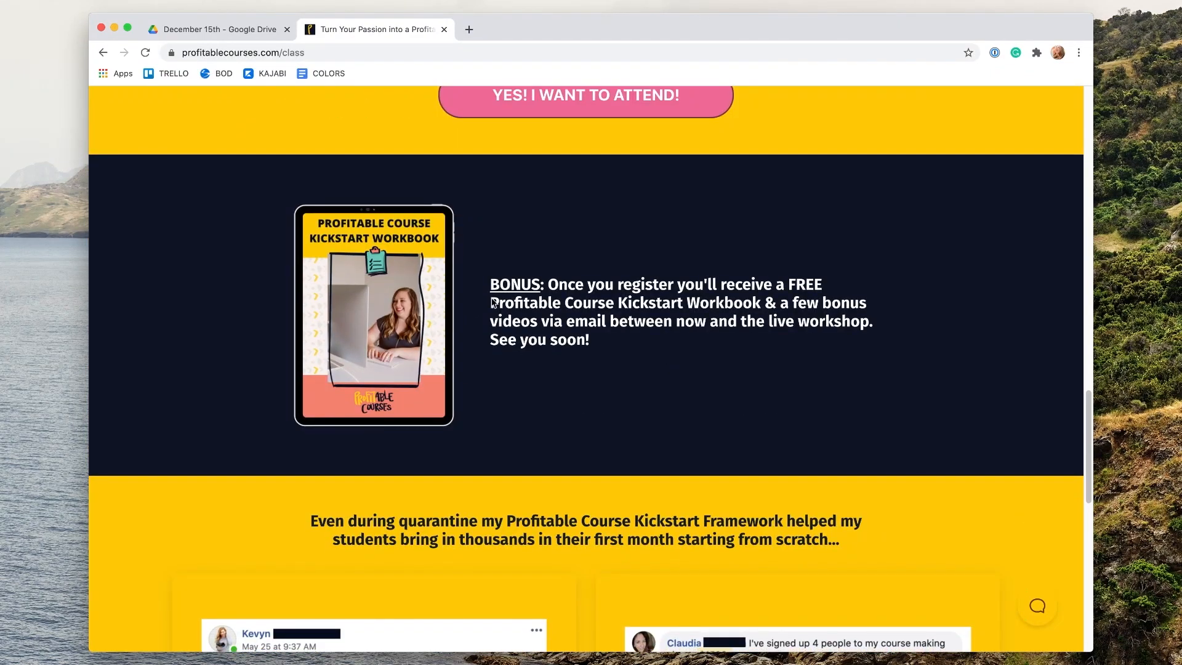
{"action": "left_click_drag", "start_coordinate": [487, 285], "coordinate": [660, 348]}
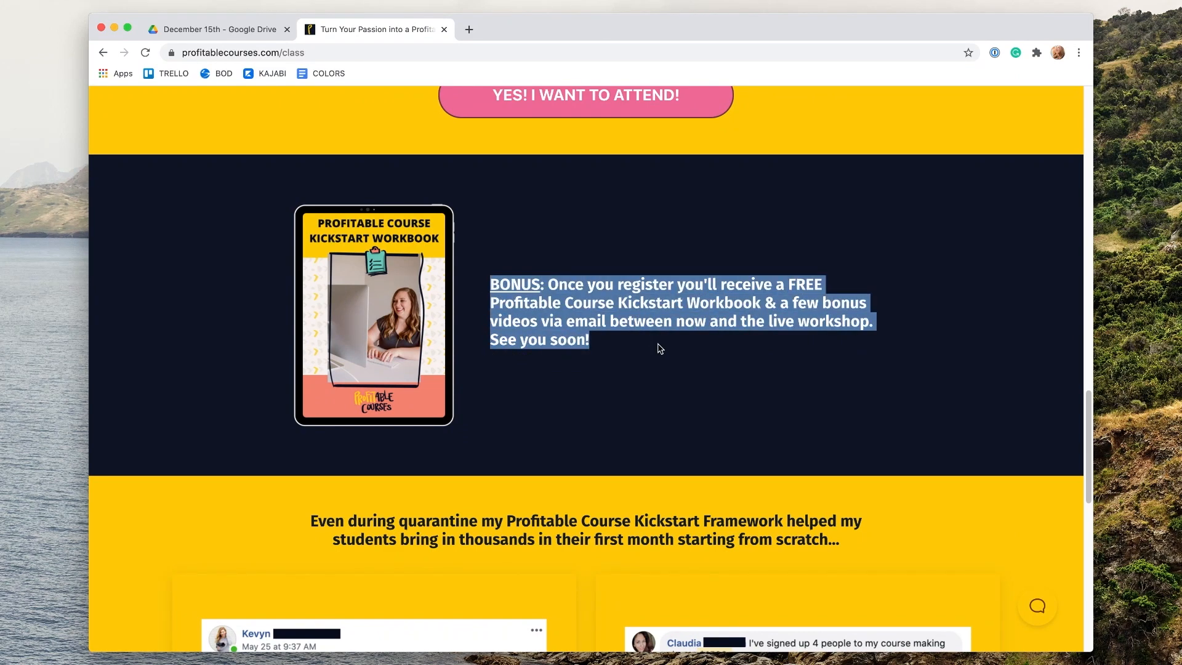
{"action": "left_click", "coordinate": [661, 348]}
{"action": "scroll", "coordinate": [975, 459], "scroll_direction": "down", "scroll_amount": 4}
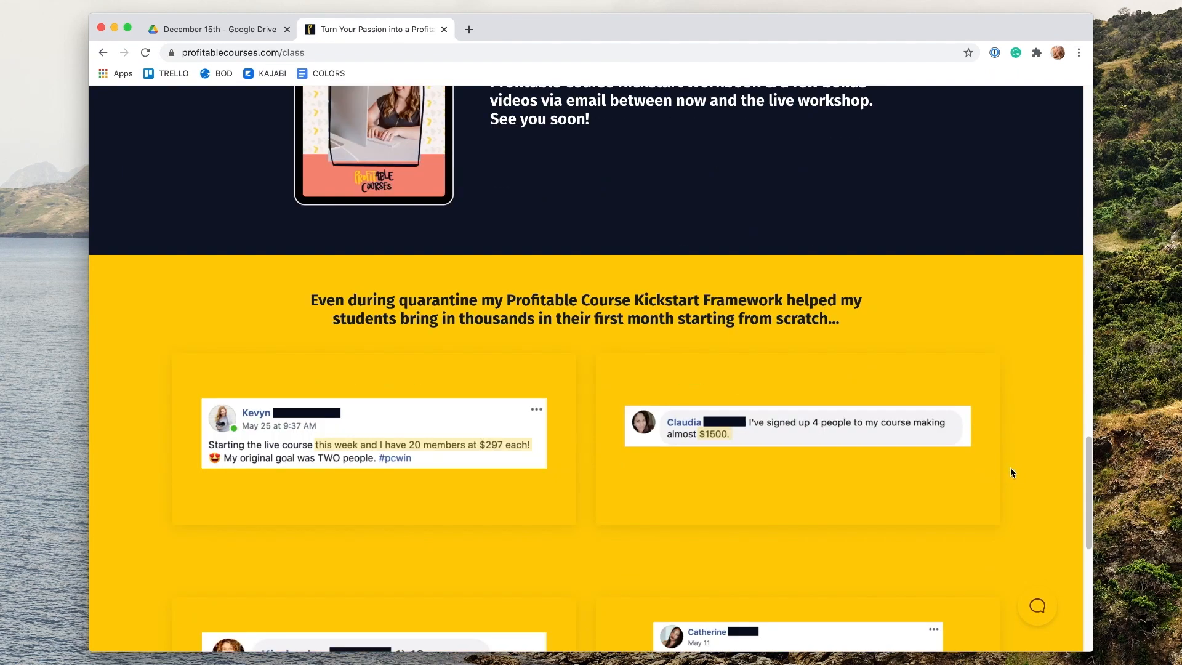
{"action": "scroll", "coordinate": [1013, 474], "scroll_direction": "down", "scroll_amount": 3}
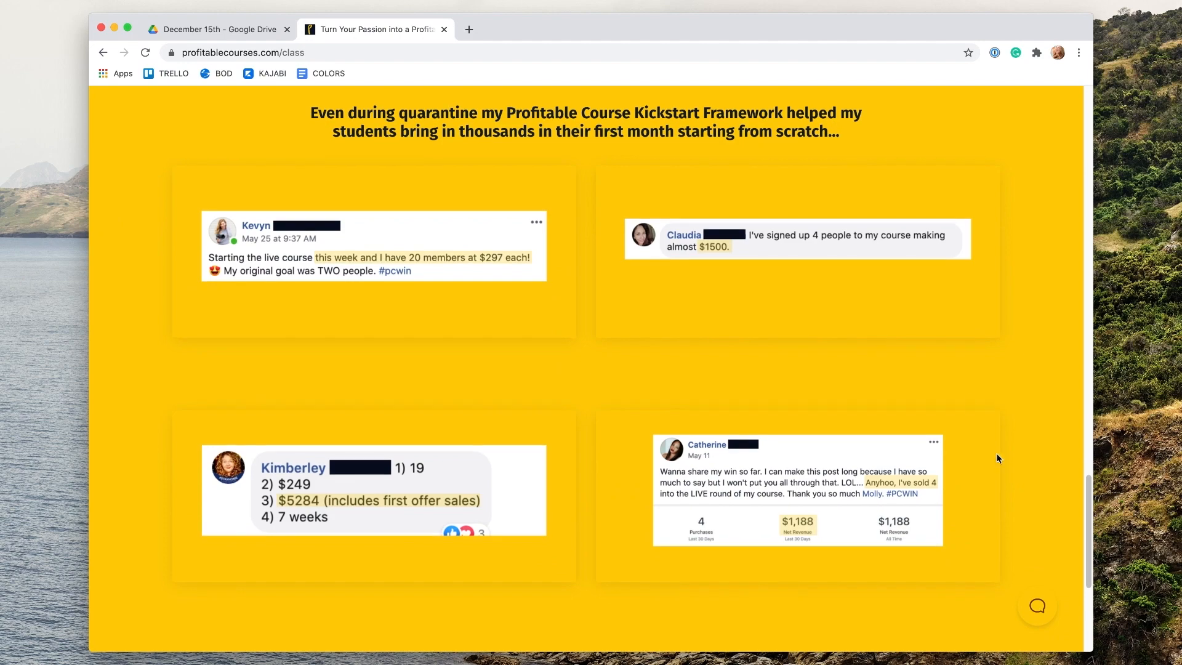
{"action": "scroll", "coordinate": [1047, 455], "scroll_direction": "down", "scroll_amount": 5}
{"action": "scroll", "coordinate": [1048, 454], "scroll_direction": "up", "scroll_amount": 20}
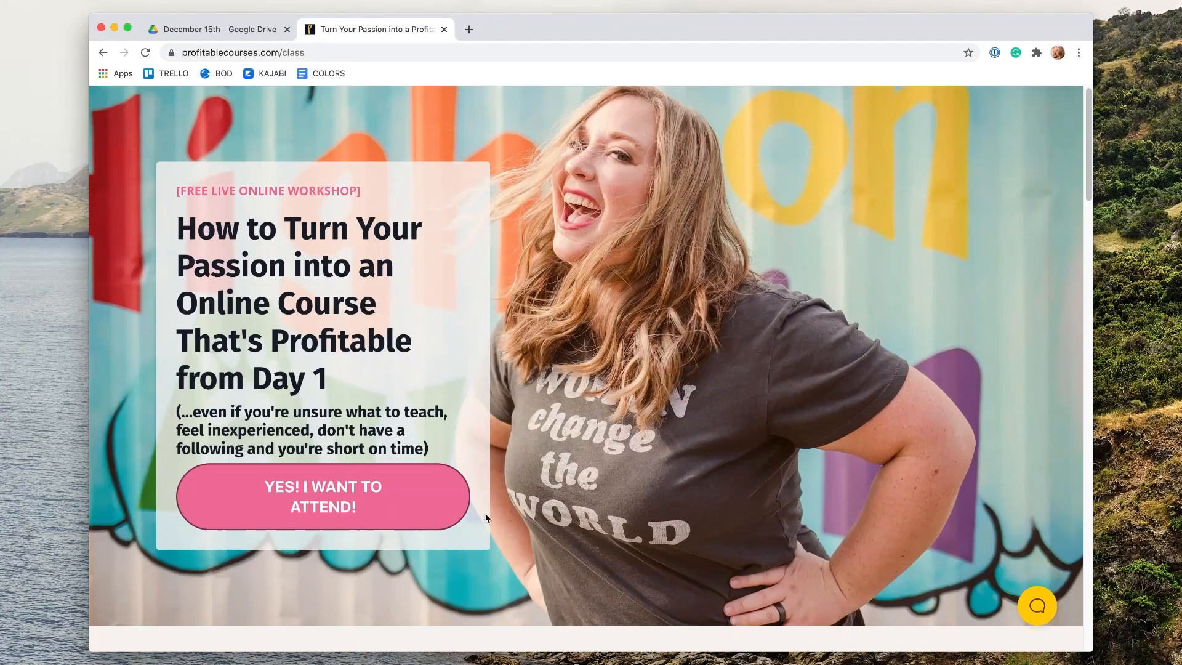
Step: Open the workshop registration form from the attend button
{"action": "left_click", "coordinate": [370, 490]}
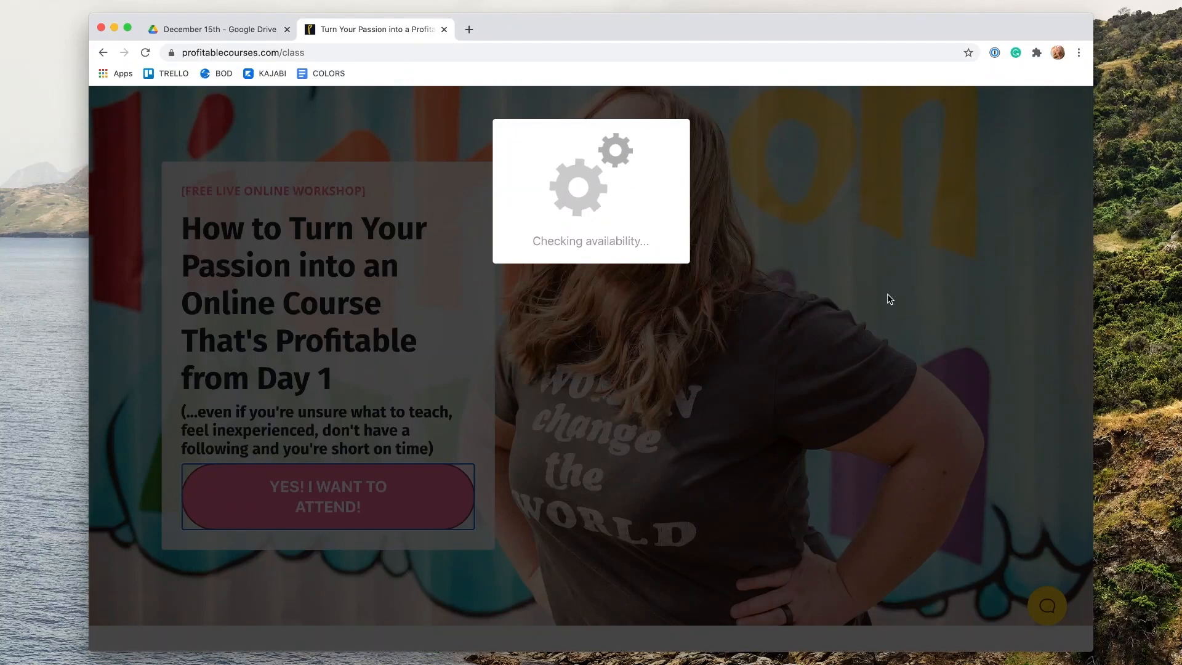
{"action": "left_click", "coordinate": [633, 240]}
{"action": "left_click", "coordinate": [631, 239]}
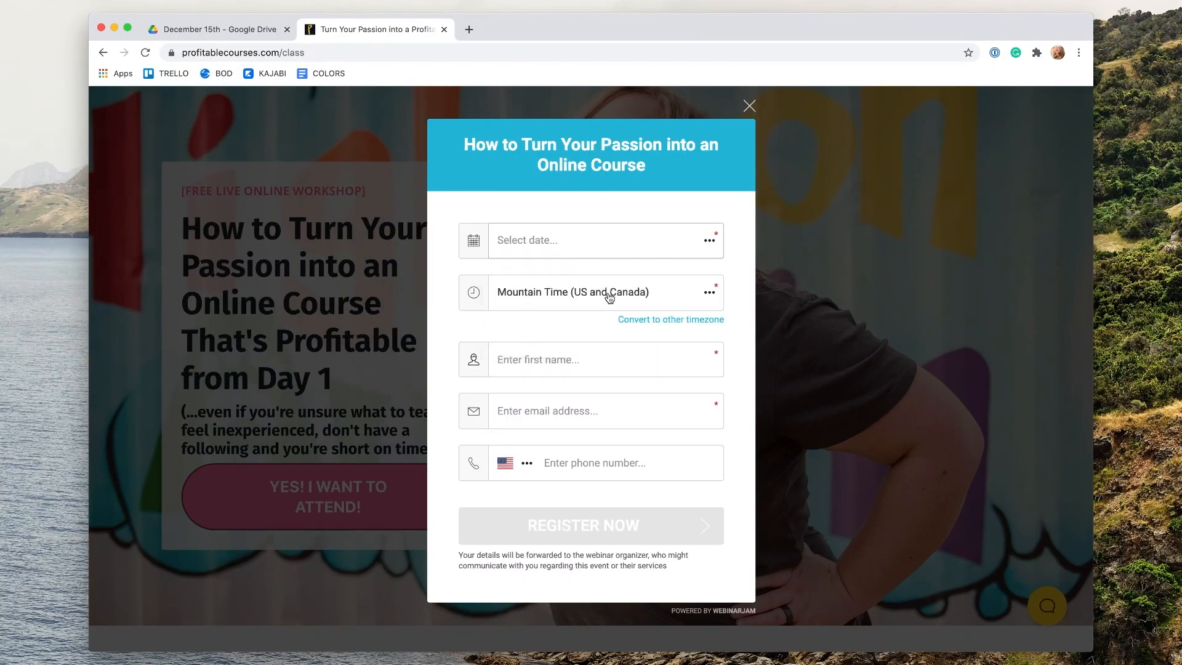